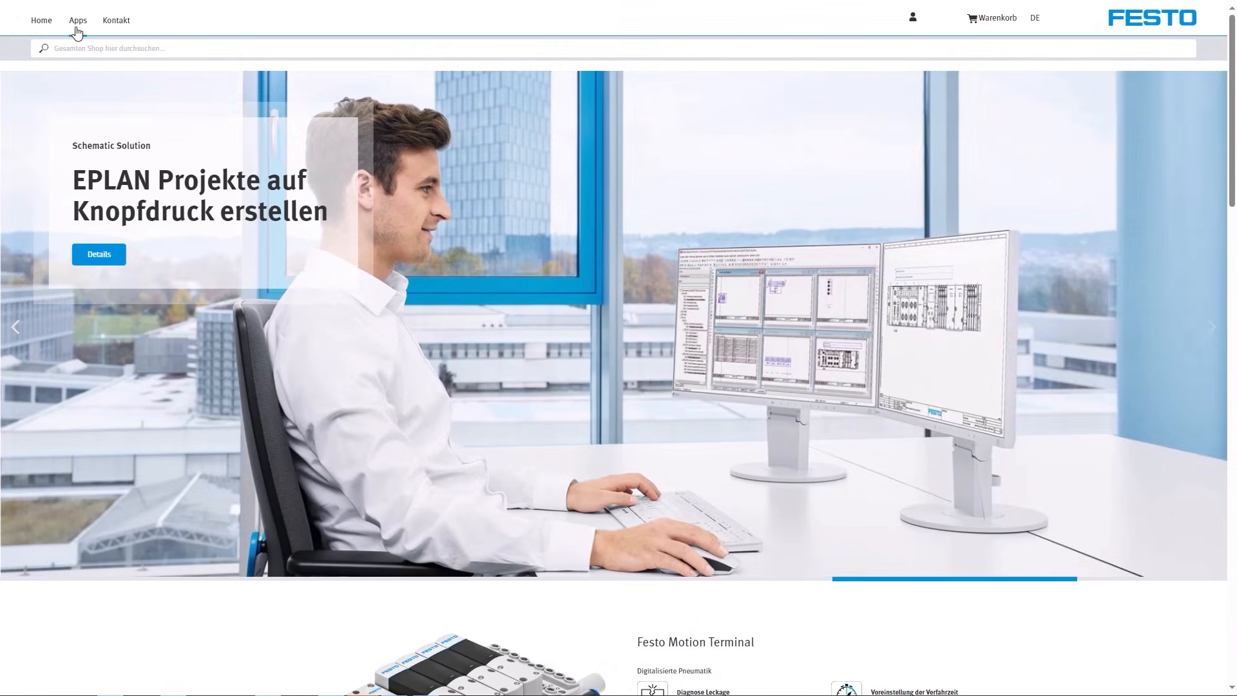
Add one Festo AX Motion Insights Pneumatic subscription for 10 components from the AX Industrial Apps to the cart.
{"action": "left_click", "coordinate": [73, 23]}
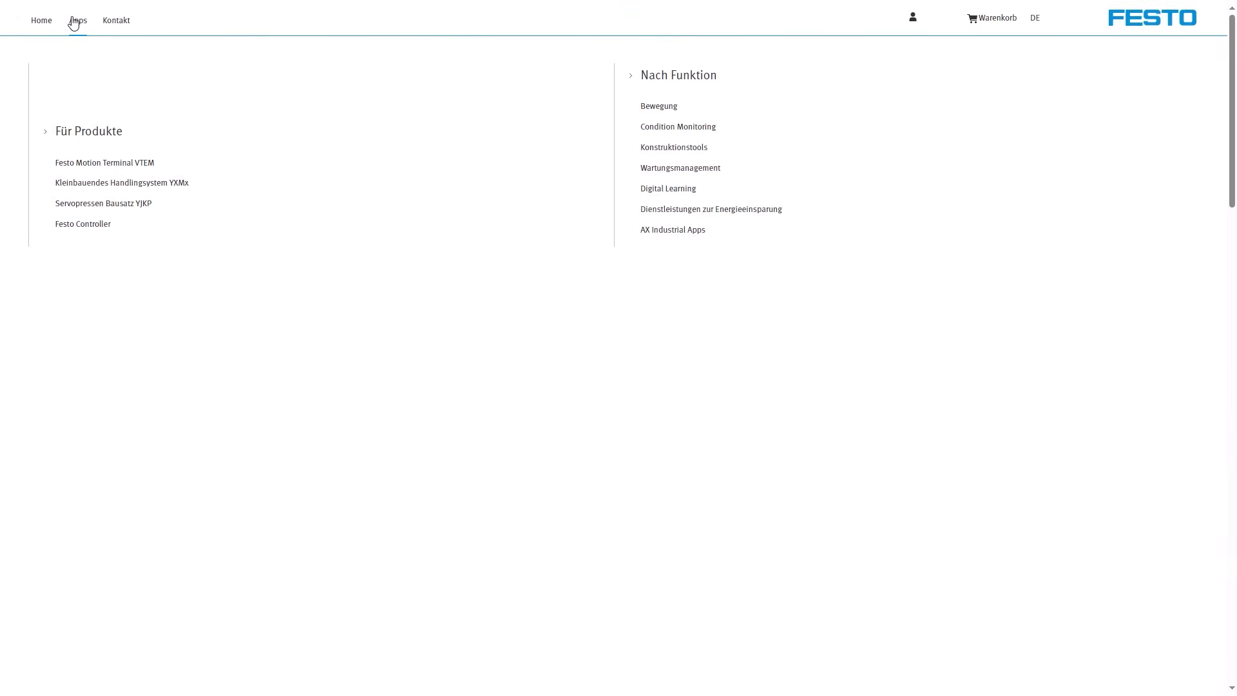
{"action": "left_click", "coordinate": [674, 236]}
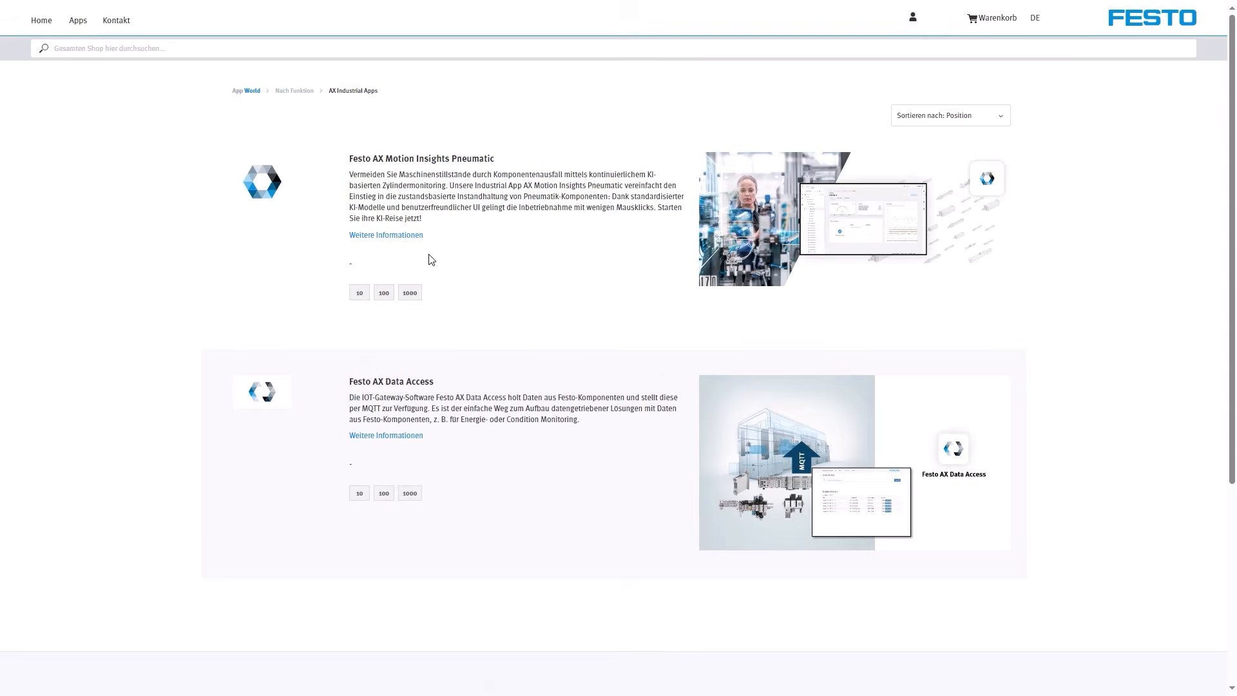
{"action": "left_click", "coordinate": [359, 293]}
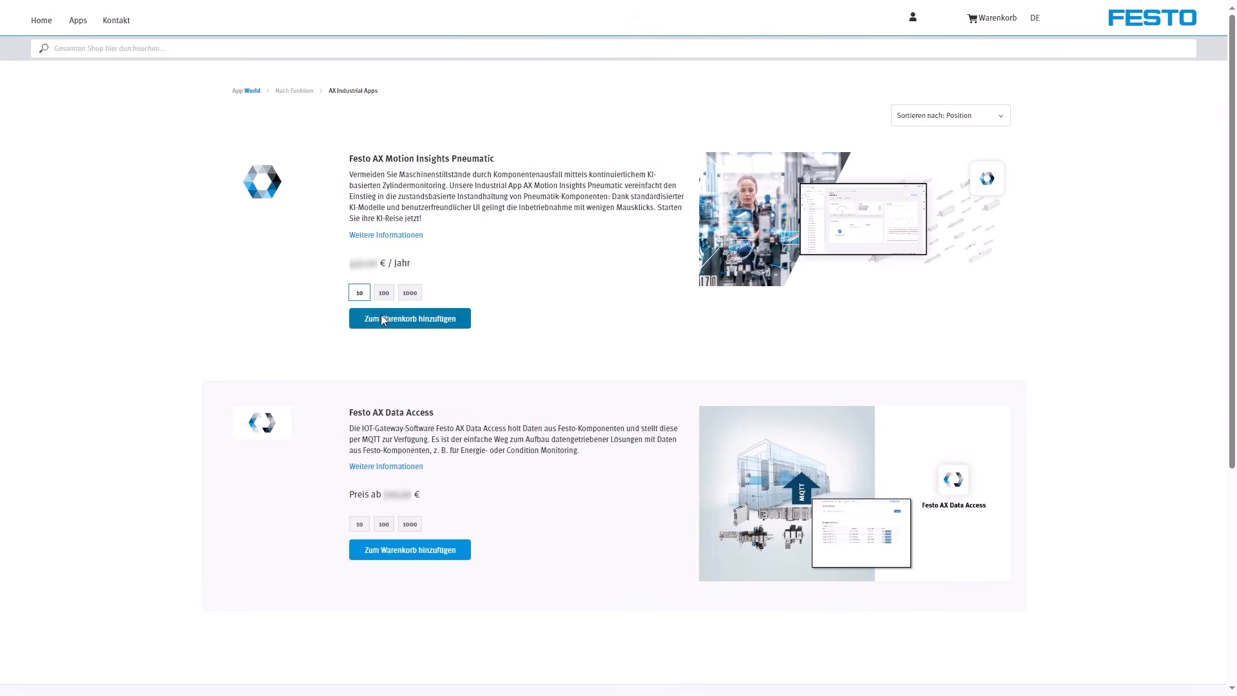
{"action": "left_click", "coordinate": [382, 314]}
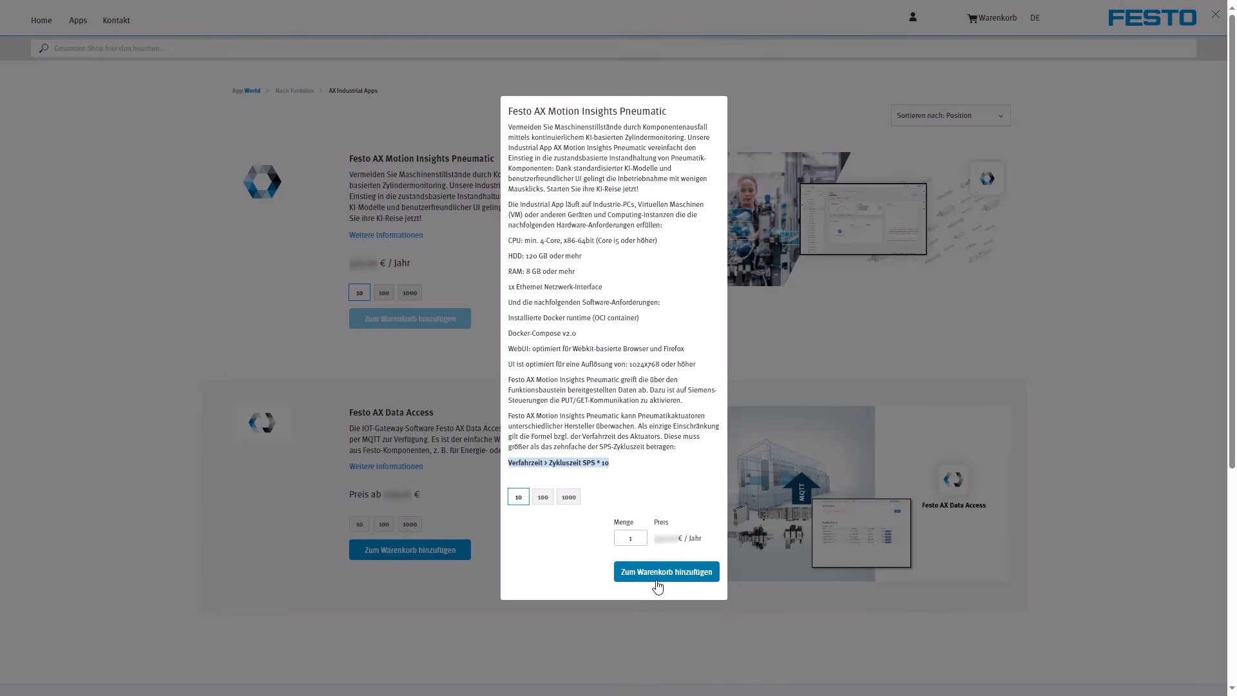
{"action": "left_click", "coordinate": [663, 582]}
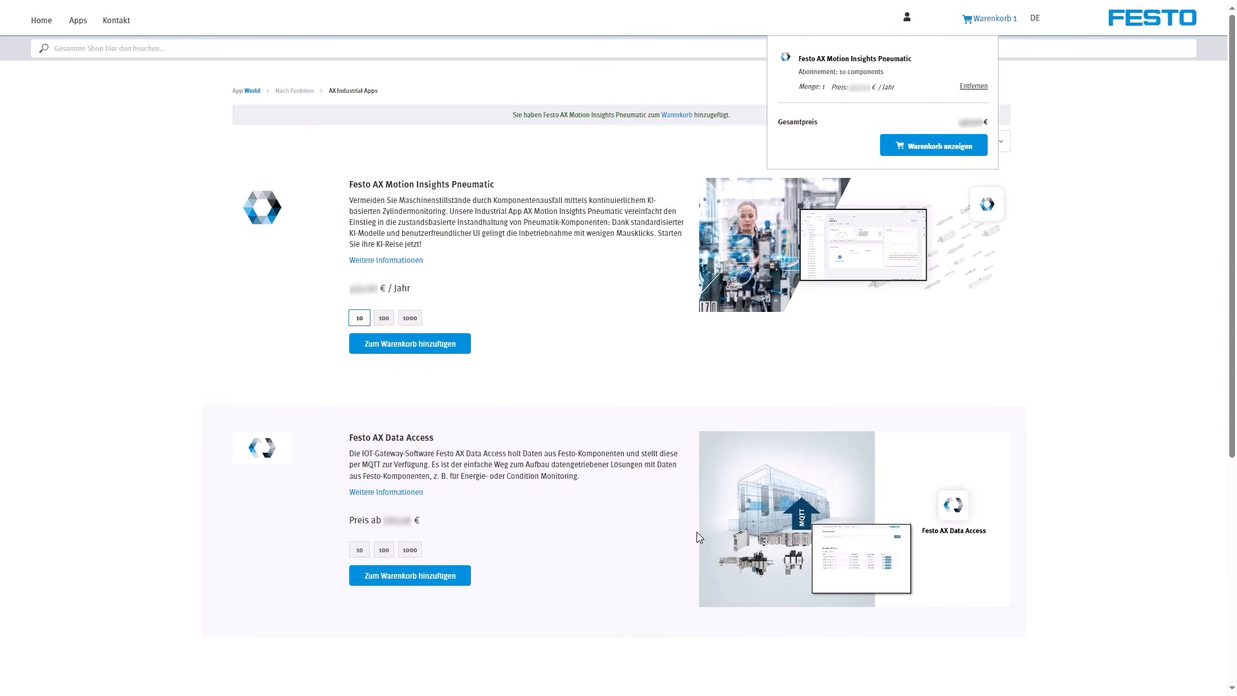
Proceed from the cart to checkout, enter the order reference number, accept the terms and conditions, and confirm the Russia export declaration.
{"action": "left_click", "coordinate": [929, 145]}
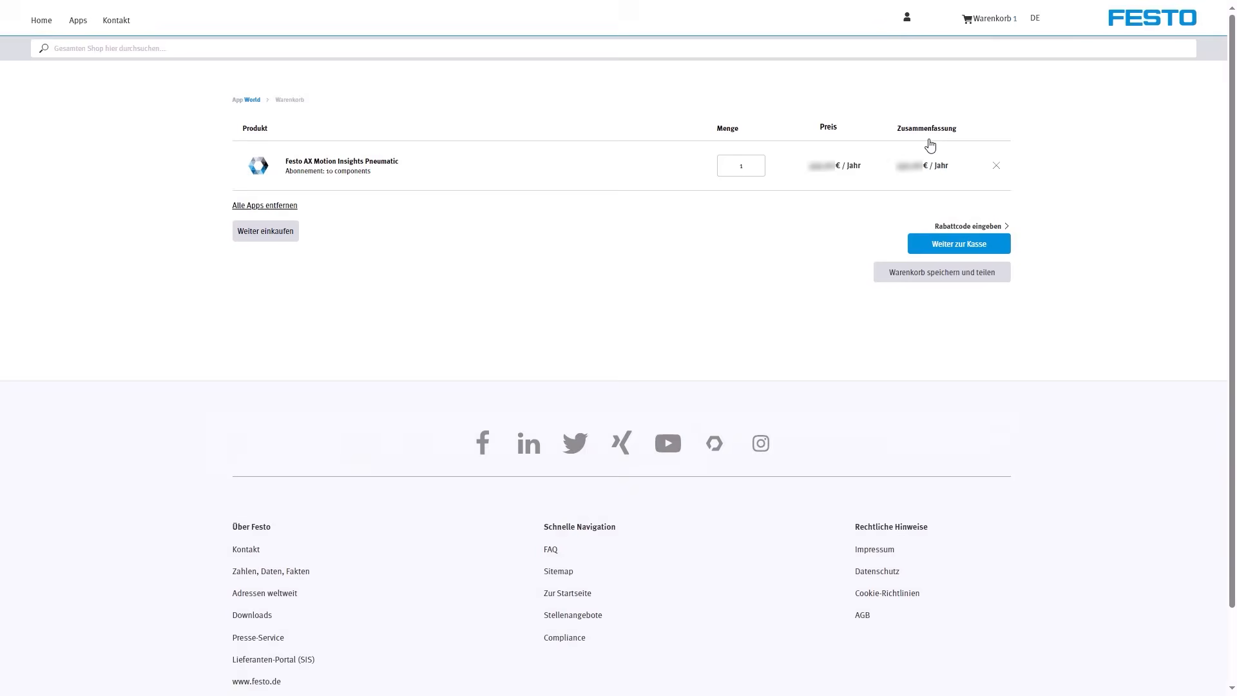
{"action": "left_click", "coordinate": [944, 294]}
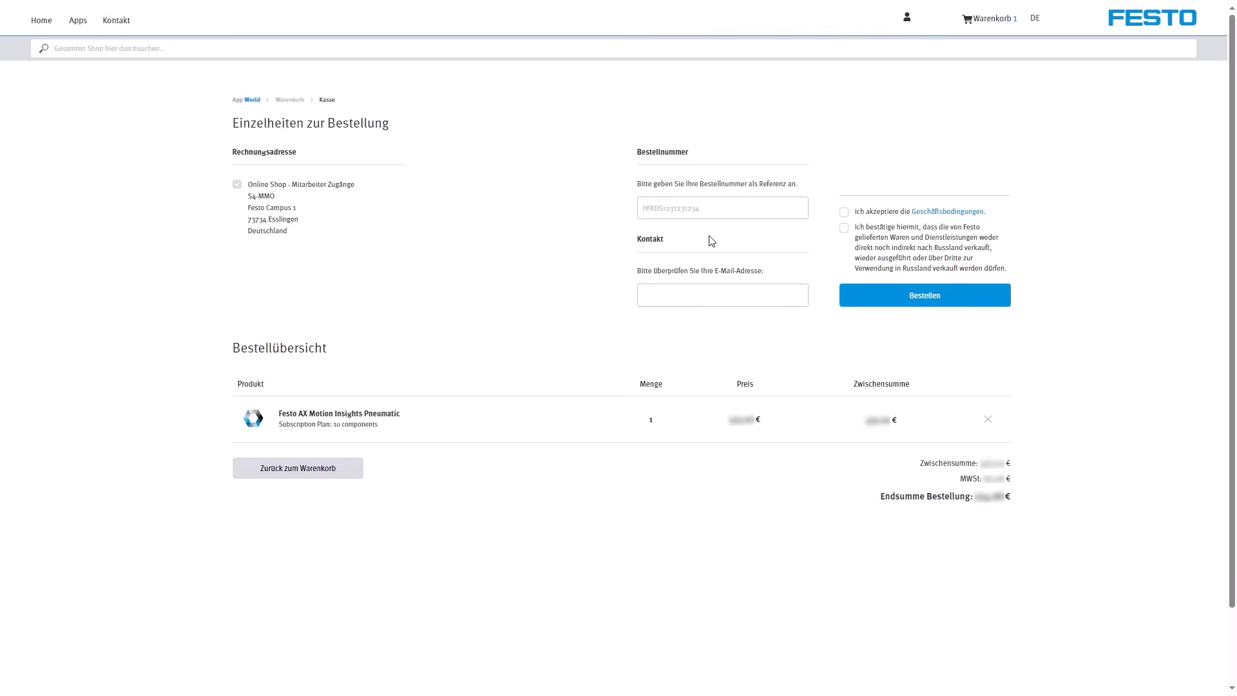
{"action": "left_click", "coordinate": [701, 208]}
{"action": "type", "text": "Seb123"}
{"action": "left_click", "coordinate": [856, 160]}
{"action": "left_click", "coordinate": [845, 213]}
{"action": "left_click", "coordinate": [843, 228]}
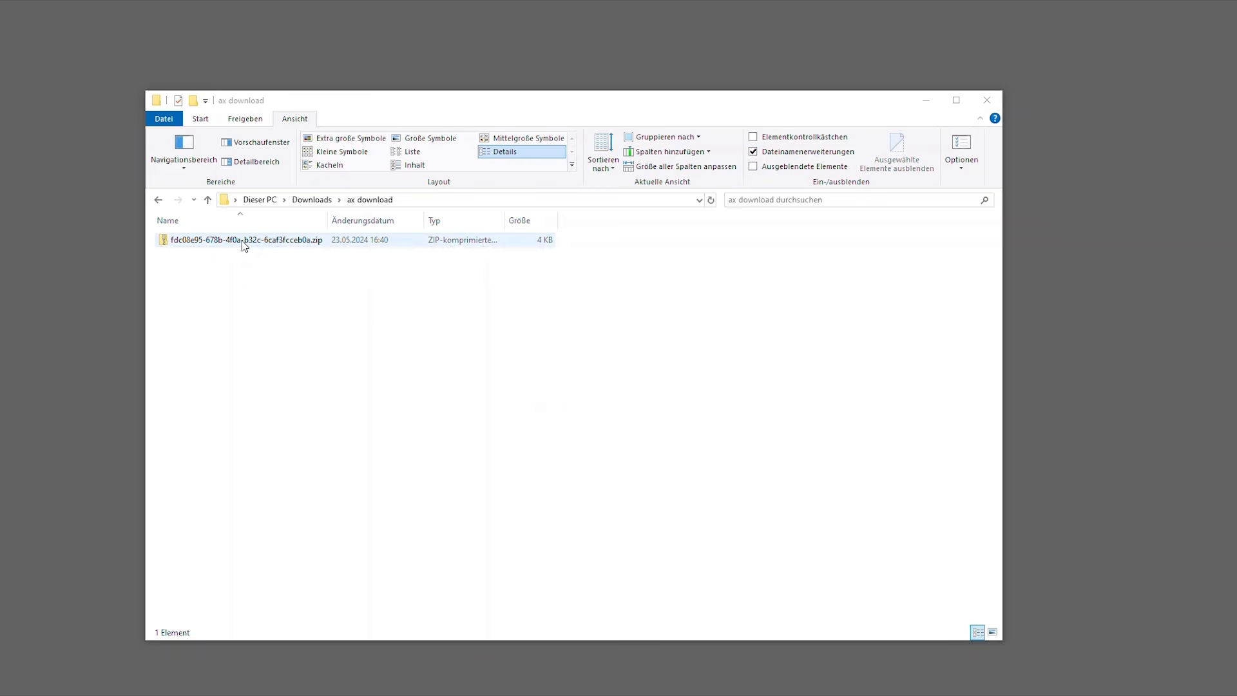
Extract the downloaded ZIP in the ax download folder with 7-Zip and open the extracted folder to view its files.
{"action": "right_click", "coordinate": [243, 243]}
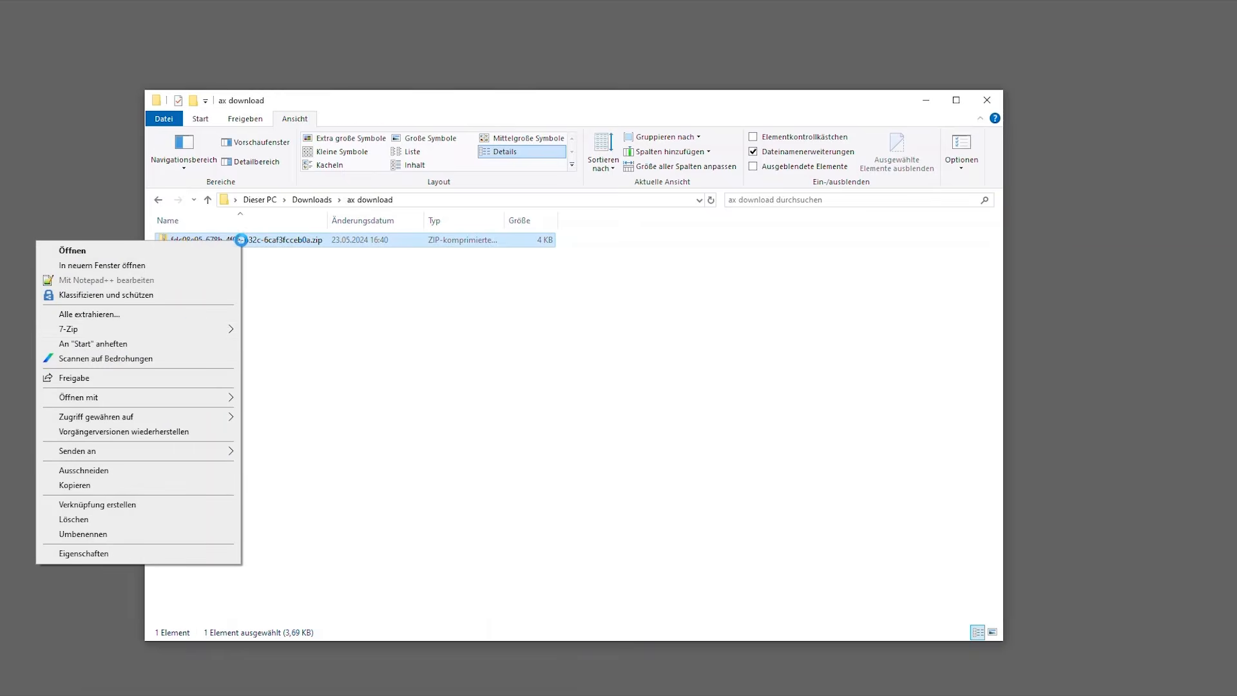
{"action": "mouse_move", "coordinate": [191, 332]}
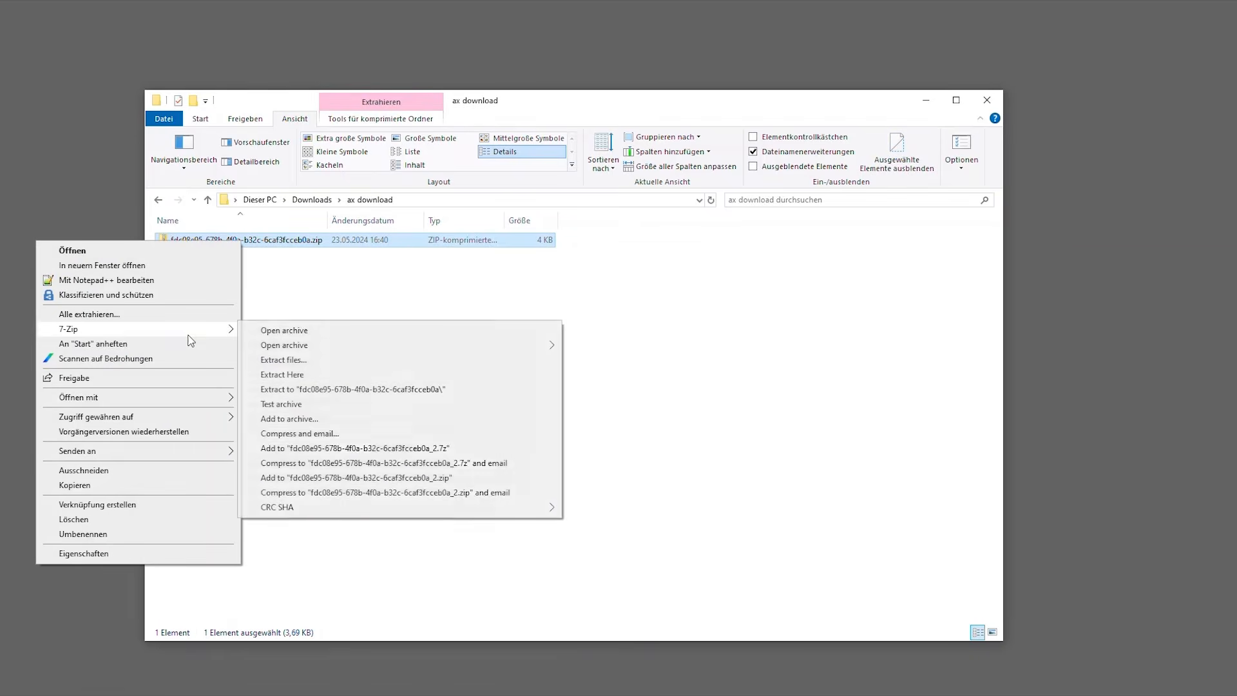
{"action": "left_click", "coordinate": [345, 376]}
{"action": "left_click", "coordinate": [248, 239]}
{"action": "double_click", "coordinate": [248, 240]}
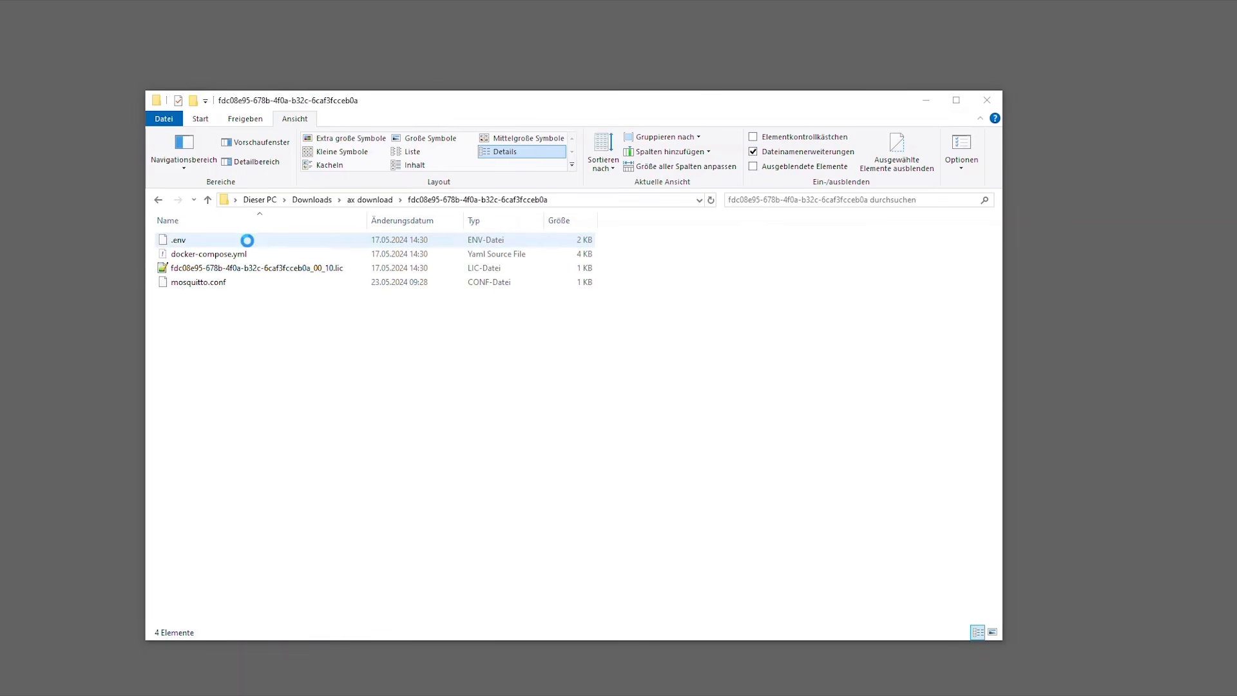
{"action": "left_click", "coordinate": [210, 283]}
{"action": "left_click", "coordinate": [180, 241]}
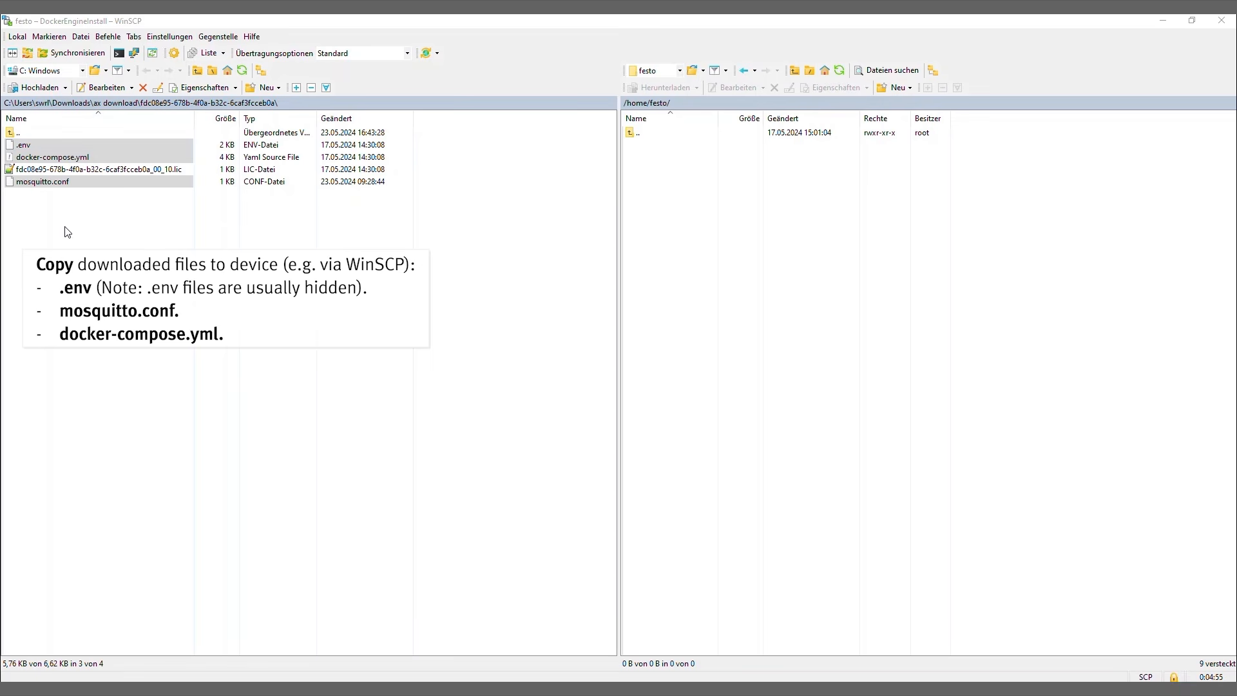
In WinSCP, copy .env, docker-compose.yml and mosquitto.conf from the extracted folder to /home/festo/ on the device.
{"action": "left_click", "coordinate": [67, 226]}
{"action": "left_click", "coordinate": [35, 141]}
{"action": "left_click", "coordinate": [38, 156], "text": "ctrl"}
{"action": "left_click", "coordinate": [36, 180], "text": "ctrl"}
{"action": "left_click_drag", "start_coordinate": [45, 148], "coordinate": [659, 173]}
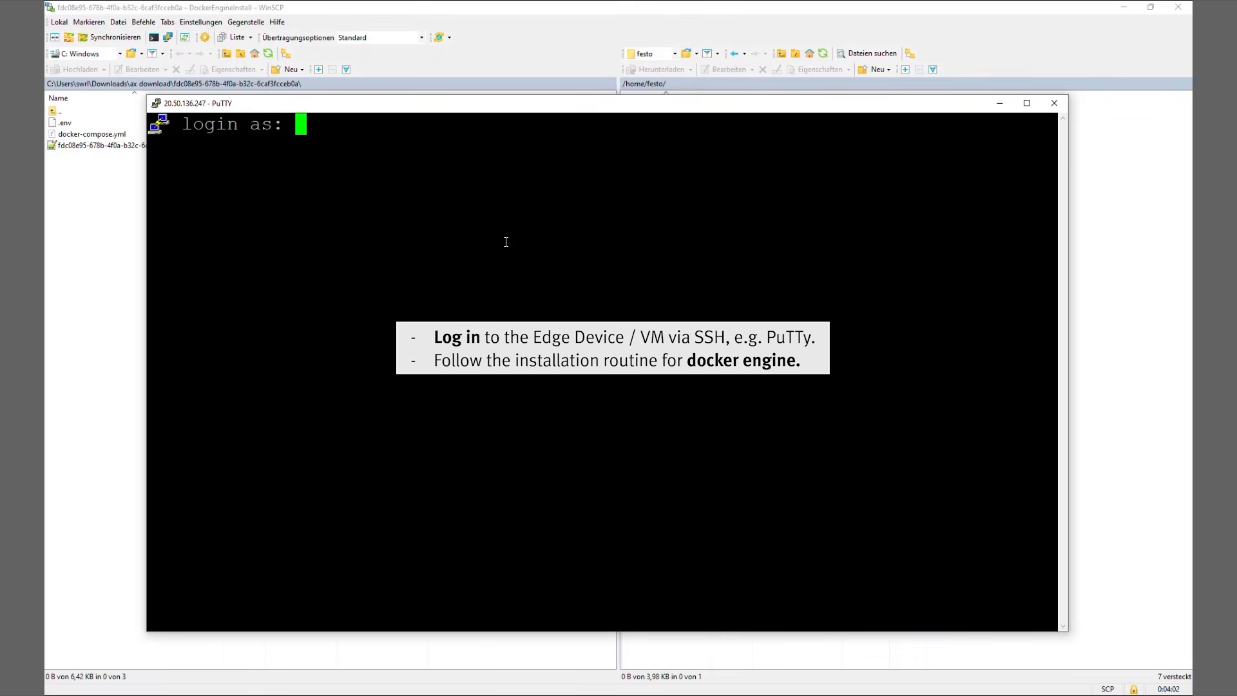
Log in to the device in the PuTTY session as festo with the account password.
{"action": "type", "text": "festo"}
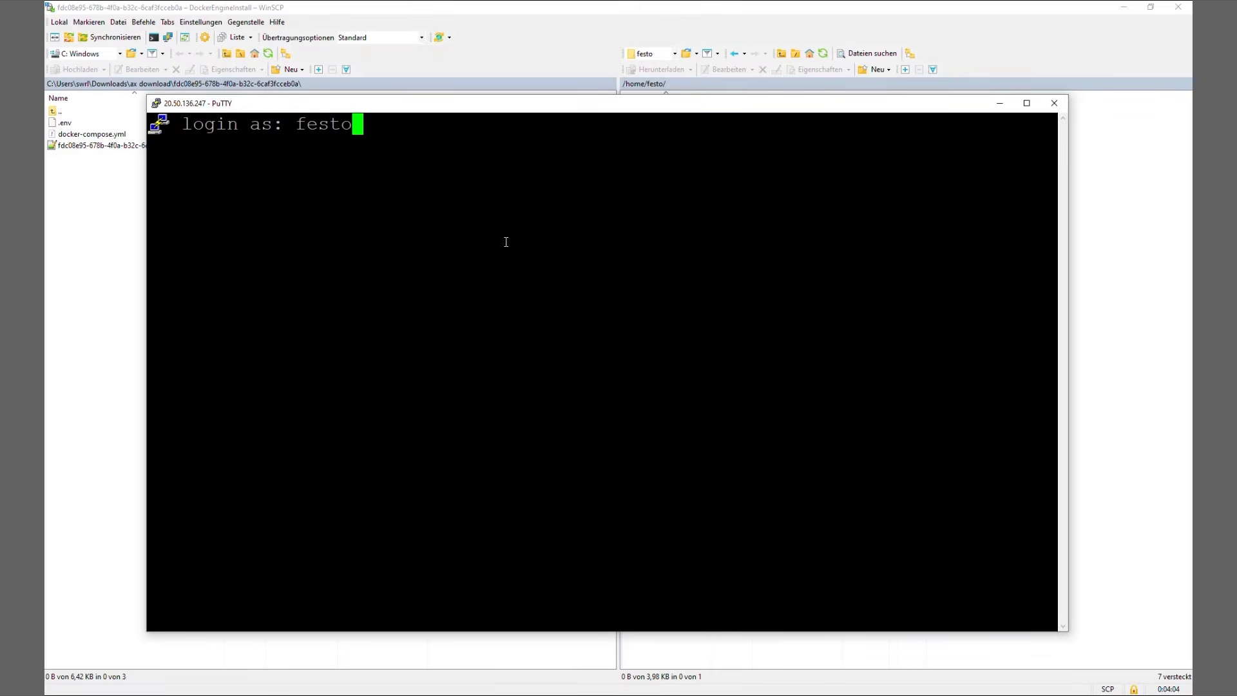
{"action": "key", "text": "Return"}
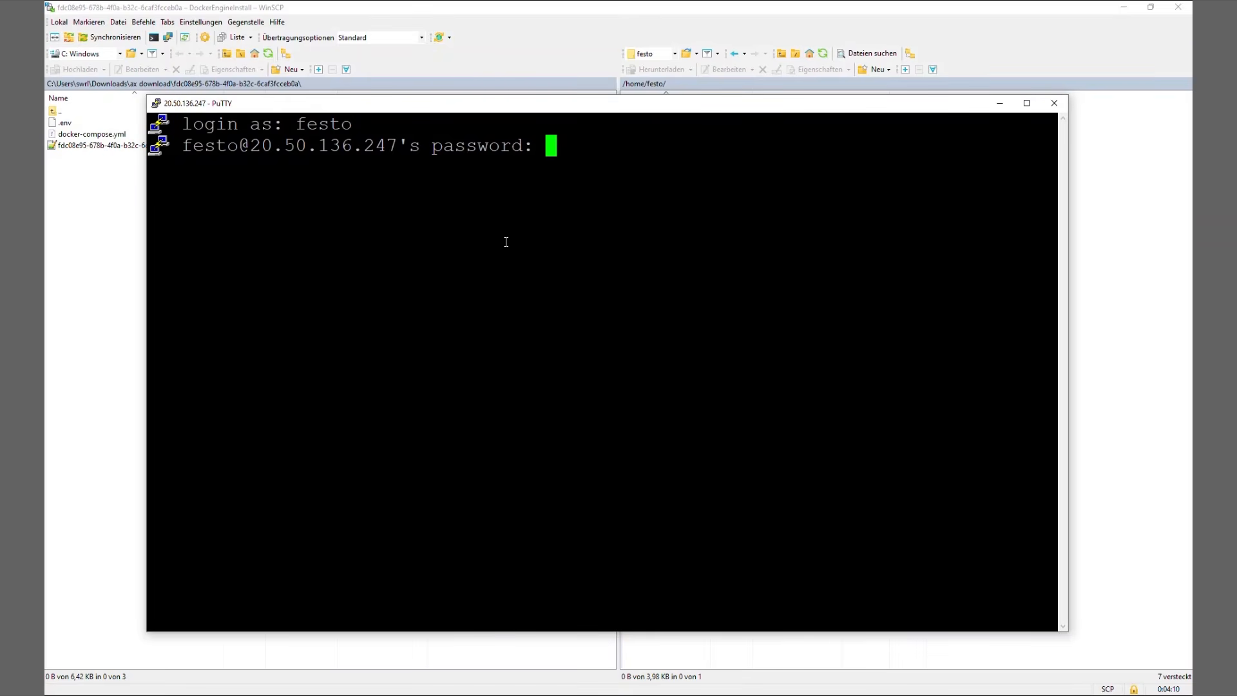
{"action": "key", "text": "Return"}
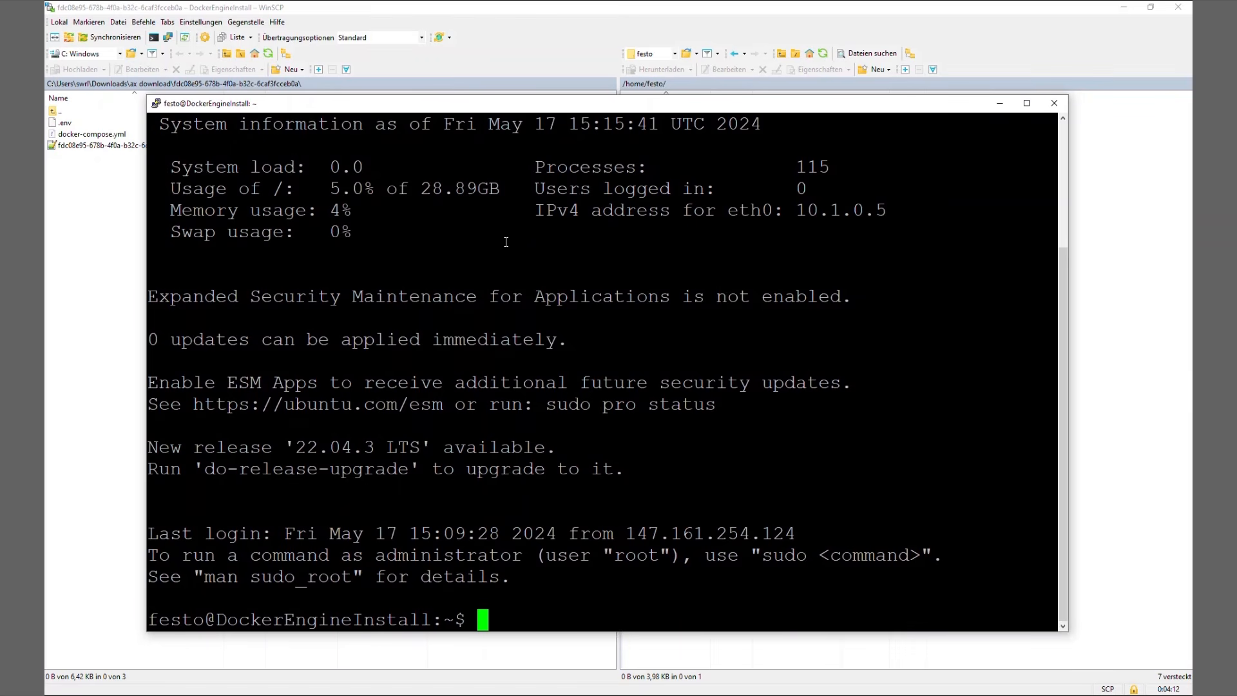
Switch to the browser's Docker Engine on Ubuntu guide and go to the instructions for installing from the apt repository.
{"action": "key", "text": "alt+Tab"}
{"action": "scroll", "coordinate": [860, 381], "scroll_direction": "down", "scroll_amount": 5}
{"action": "scroll", "coordinate": [865, 376], "scroll_direction": "down", "scroll_amount": 1}
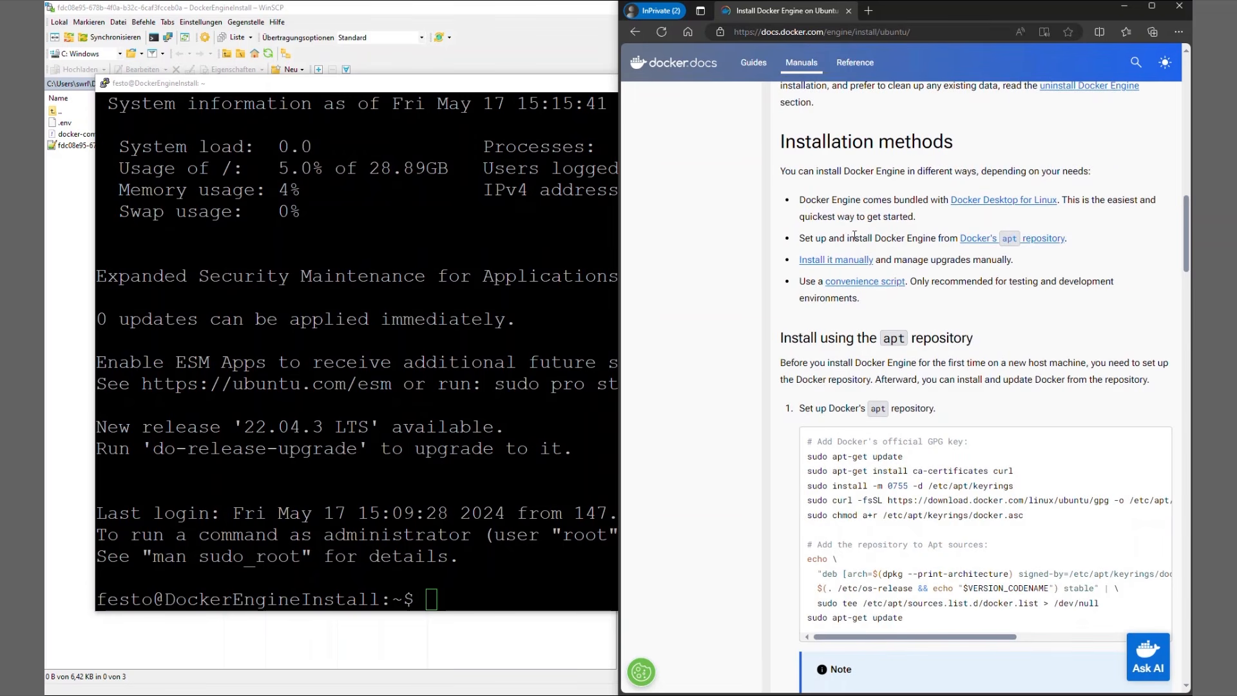
{"action": "left_click", "coordinate": [970, 238]}
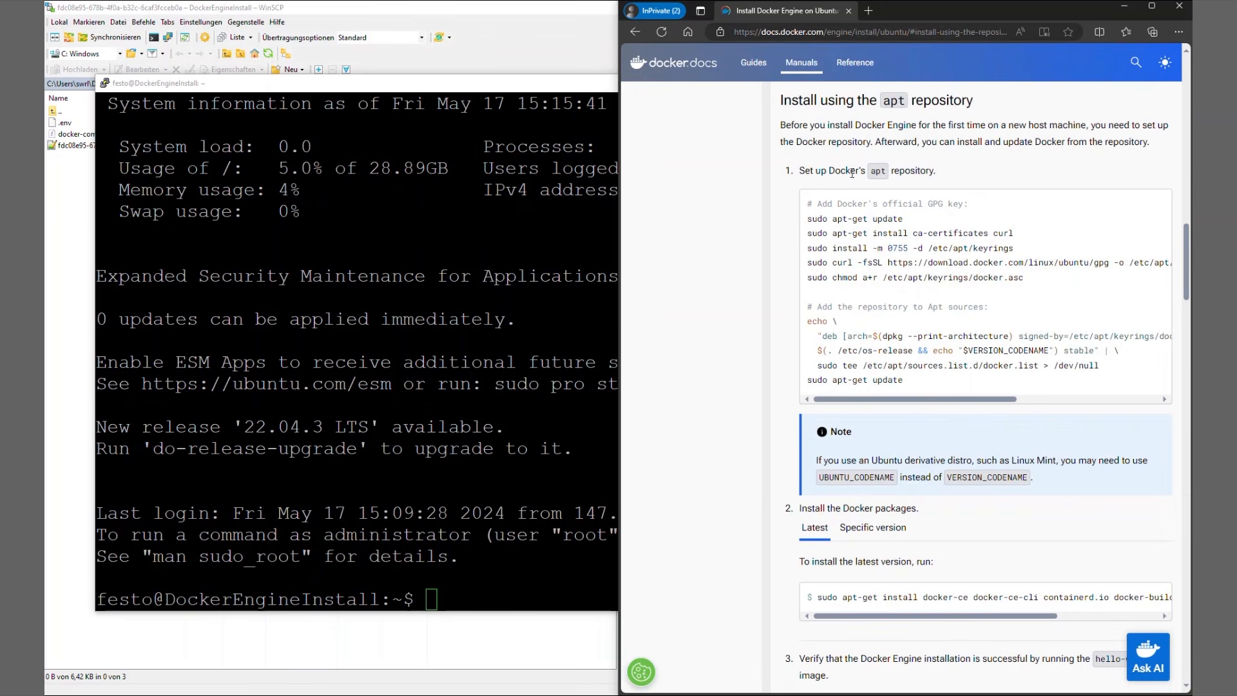
Copy the first "sudo apt-get update" command from the Docker guide and run it in the PuTTY terminal.
{"action": "triple_click", "coordinate": [823, 219]}
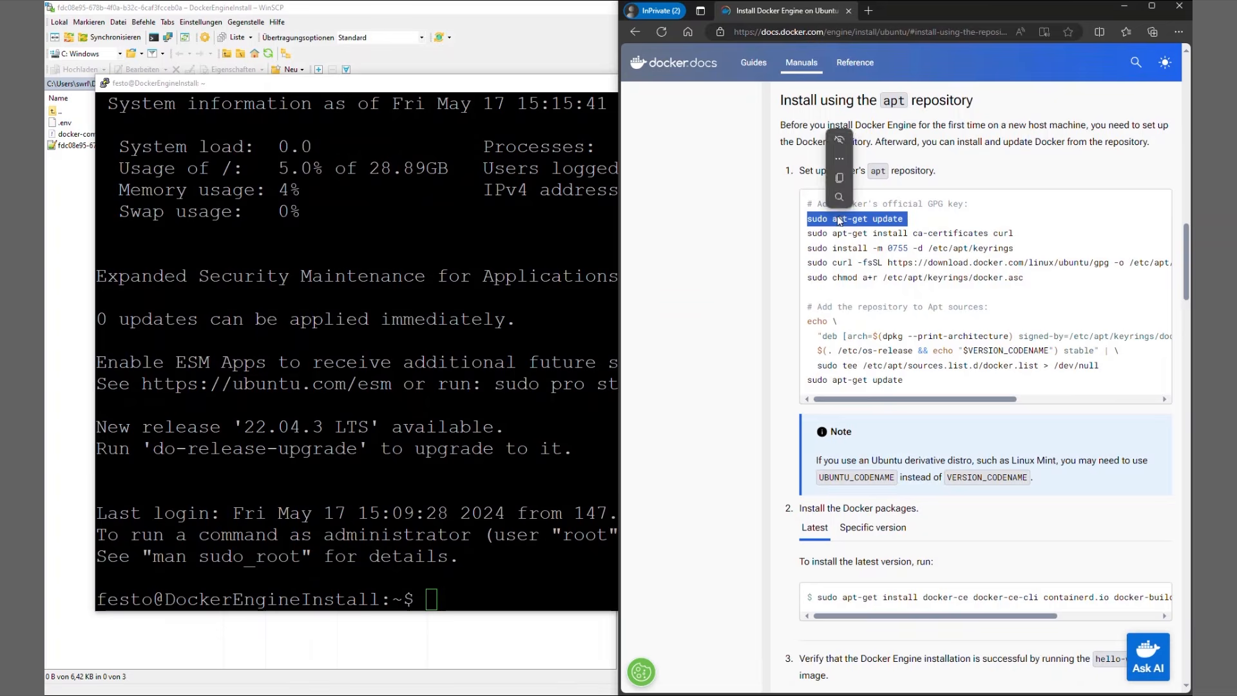
{"action": "right_click", "coordinate": [827, 218]}
{"action": "left_click", "coordinate": [857, 228]}
{"action": "left_click", "coordinate": [454, 582]}
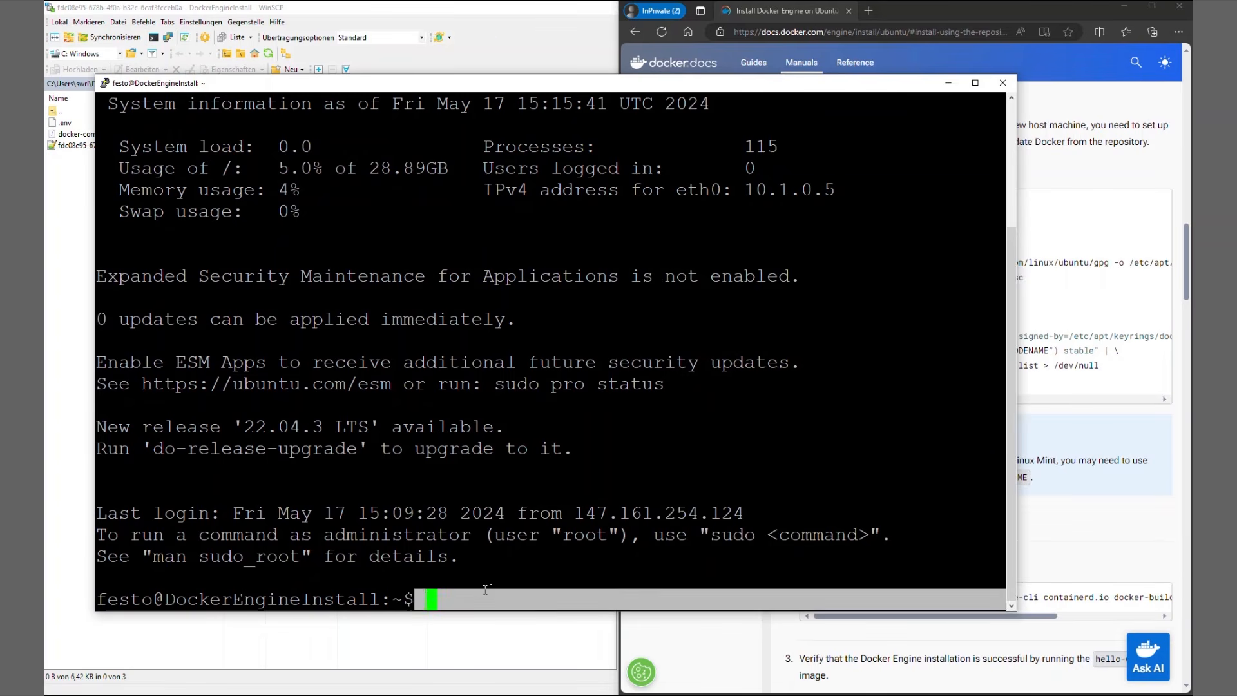
{"action": "type", "text": "sudo apt-get update"}
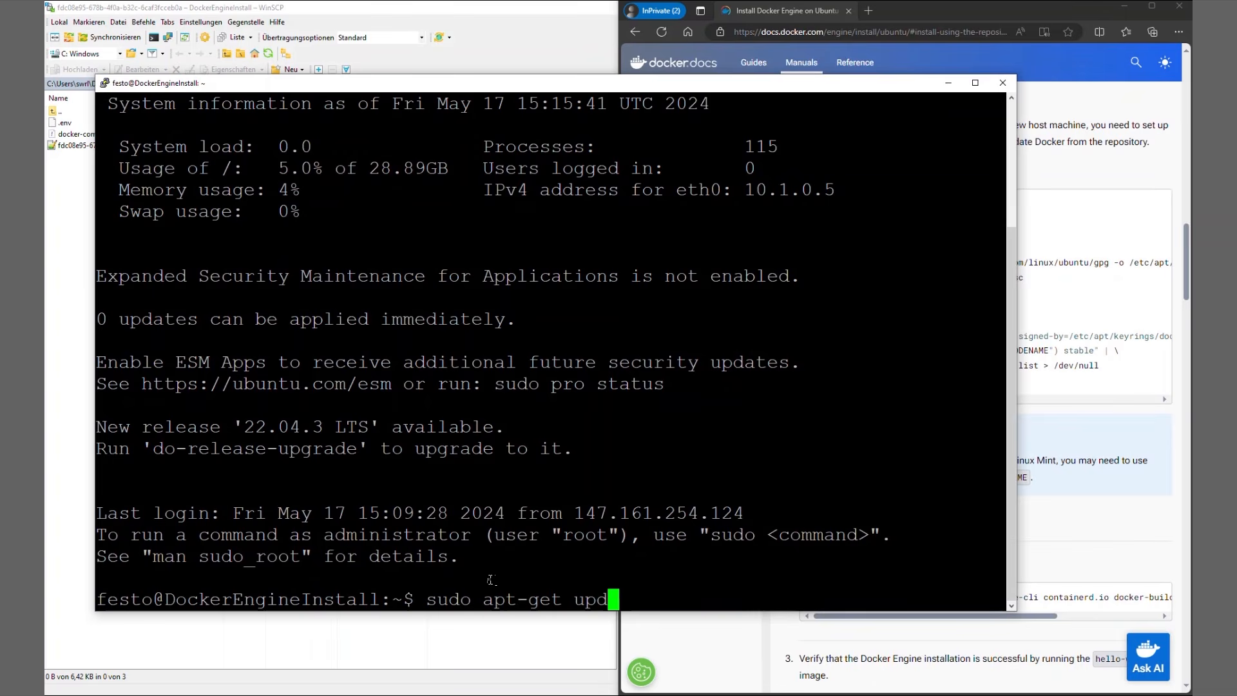
{"action": "key", "text": "Return"}
Copy "sudo apt-get install ca-certificates curl" from the Docker guide and run it in the PuTTY terminal.
{"action": "left_click", "coordinate": [1079, 436]}
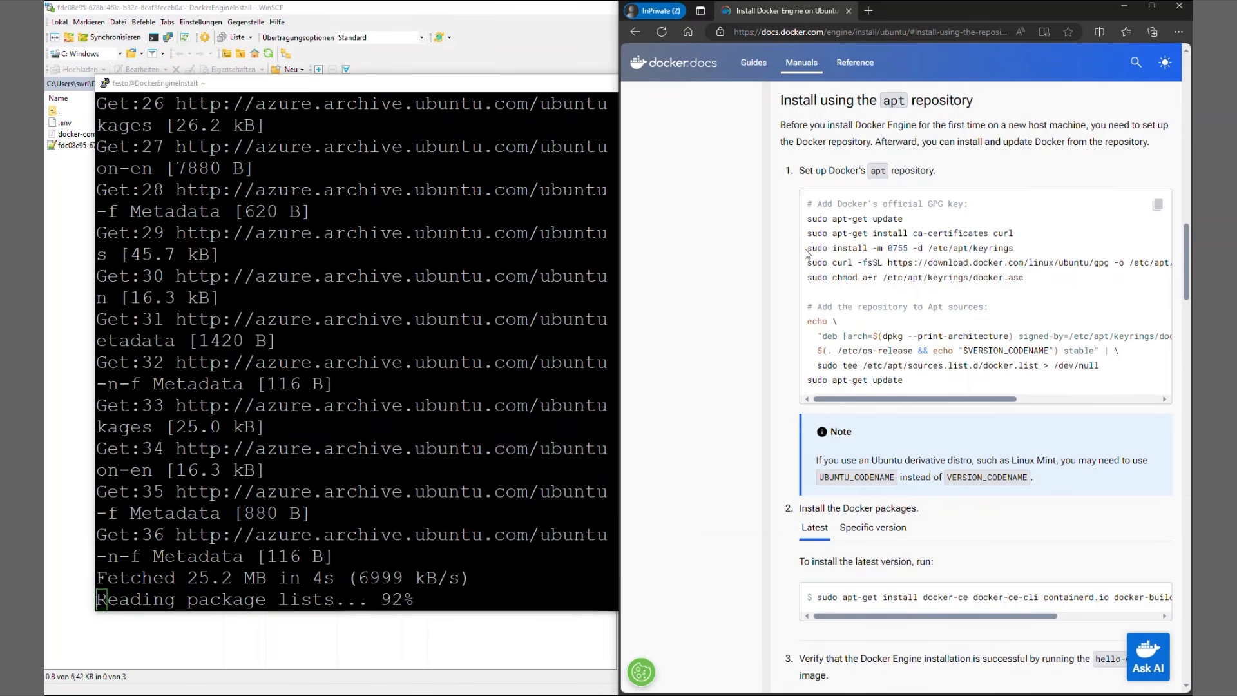
{"action": "left_click_drag", "start_coordinate": [809, 233], "coordinate": [1014, 236]}
{"action": "right_click", "coordinate": [1009, 234]}
{"action": "left_click", "coordinate": [1019, 246]}
{"action": "left_click", "coordinate": [482, 575]}
{"action": "right_click", "coordinate": [409, 591]}
{"action": "key", "text": "Return"}
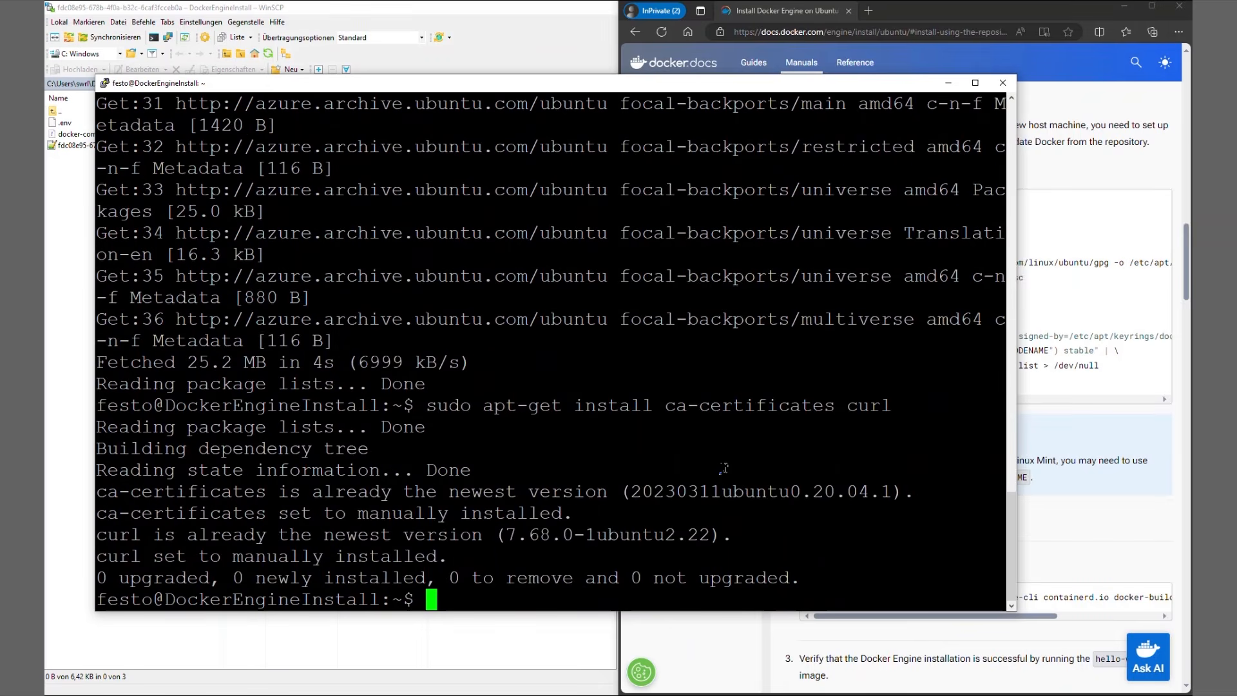
Create the keyrings directory by running the guide's command "sudo install -m 0755 -d /etc/apt/keyrings" in the PuTTY terminal.
{"action": "left_click", "coordinate": [1034, 315]}
{"action": "left_click_drag", "start_coordinate": [807, 248], "coordinate": [1017, 250]}
{"action": "key", "text": "alt+Tab"}
{"action": "right_click", "coordinate": [657, 375]}
{"action": "key", "text": "Return"}
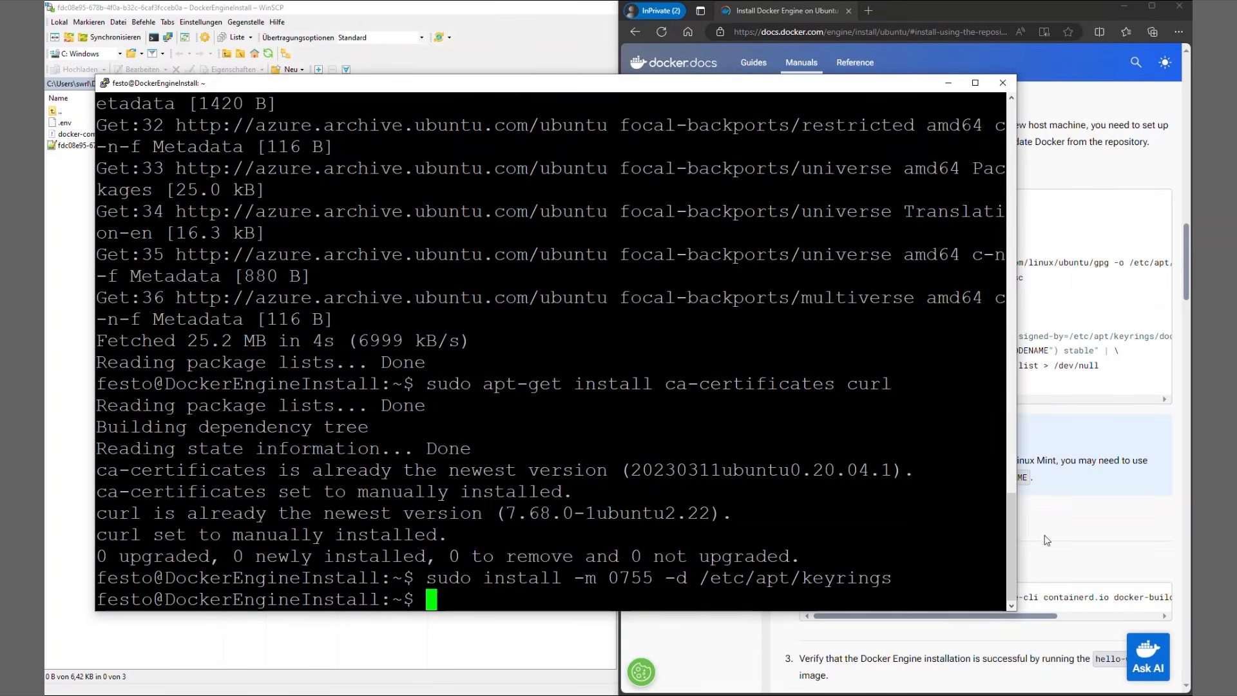
Download Docker's GPG key to /etc/apt/keyrings/docker.asc by running the guide's sudo curl -fsSL command in the PuTTY terminal.
{"action": "key", "text": "alt+Tab"}
{"action": "left_click_drag", "start_coordinate": [808, 263], "coordinate": [1008, 269]}
{"action": "right_click", "coordinate": [1008, 269]}
{"action": "left_click", "coordinate": [1031, 273]}
{"action": "key", "text": "alt+Tab"}
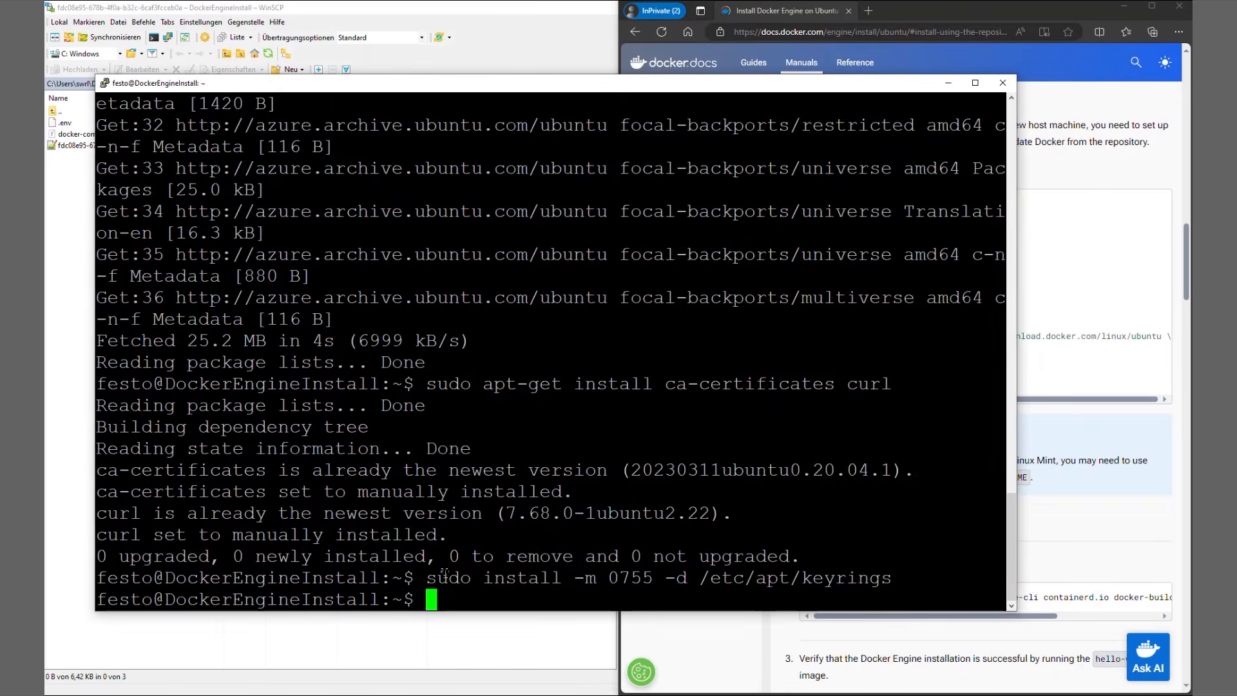
{"action": "key", "text": "shift+Insert"}
{"action": "key", "text": "Return"}
Make the Docker key readable by running the guide's command "sudo chmod a+r /etc/apt/keyrings/docker.asc" in the PuTTY terminal.
{"action": "key", "text": "alt+Tab"}
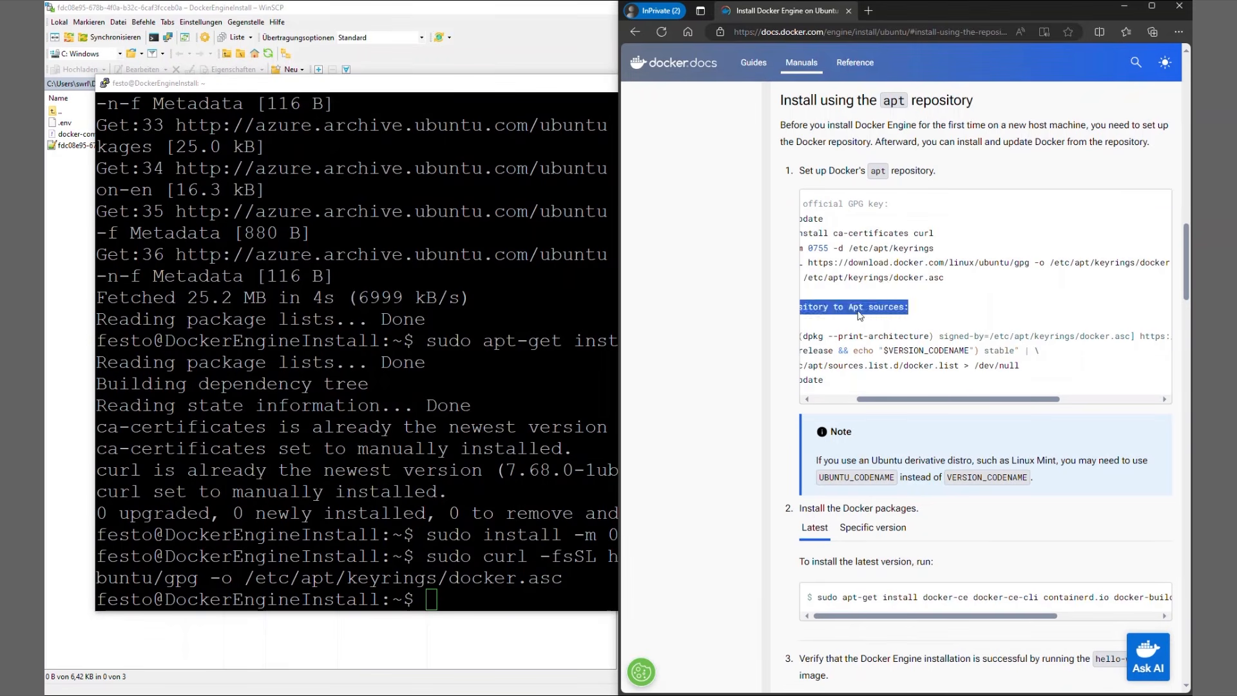
{"action": "scroll", "coordinate": [905, 294], "scroll_direction": "left", "scroll_amount": 3}
{"action": "left_click_drag", "start_coordinate": [807, 277], "coordinate": [1025, 279]}
{"action": "right_click", "coordinate": [971, 282]}
{"action": "left_click", "coordinate": [992, 287]}
{"action": "key", "text": "alt+Tab"}
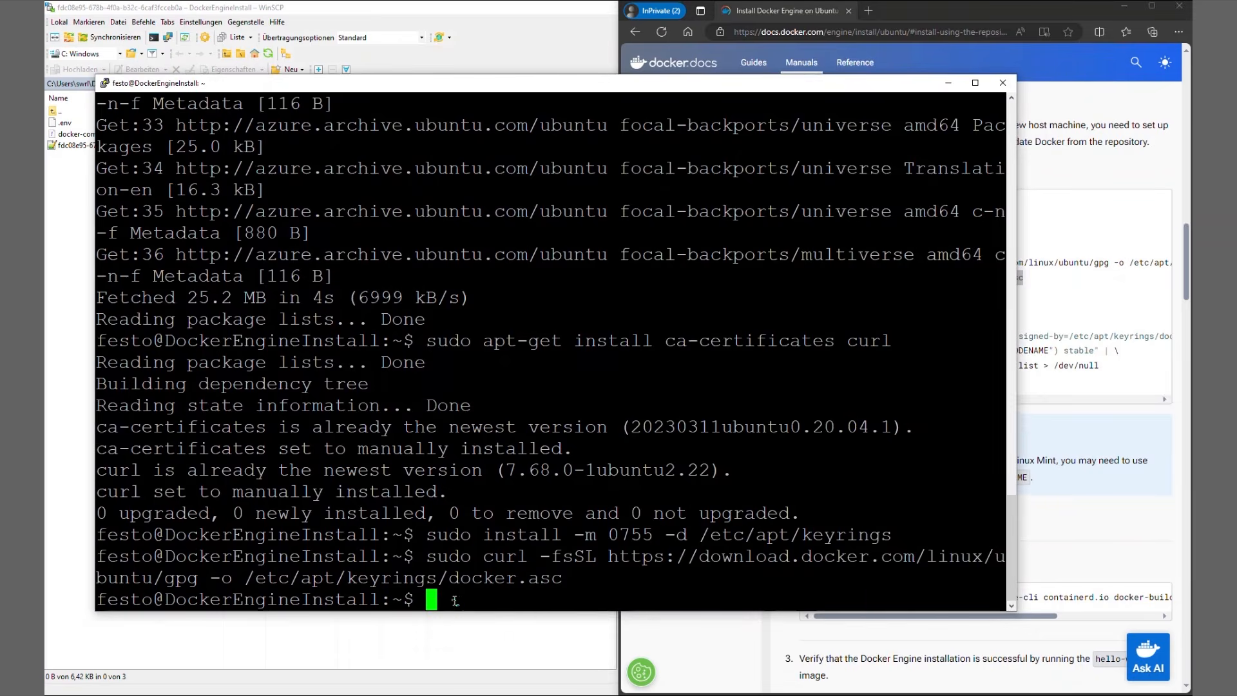
{"action": "key", "text": "shift+Insert"}
{"action": "key", "text": "Return"}
Add the Docker repository to /etc/apt/sources.list.d/docker.list by running the guide's multi-line echo command in the PuTTY terminal.
{"action": "key", "text": "alt+Tab"}
{"action": "left_click_drag", "start_coordinate": [807, 321], "coordinate": [1105, 372]}
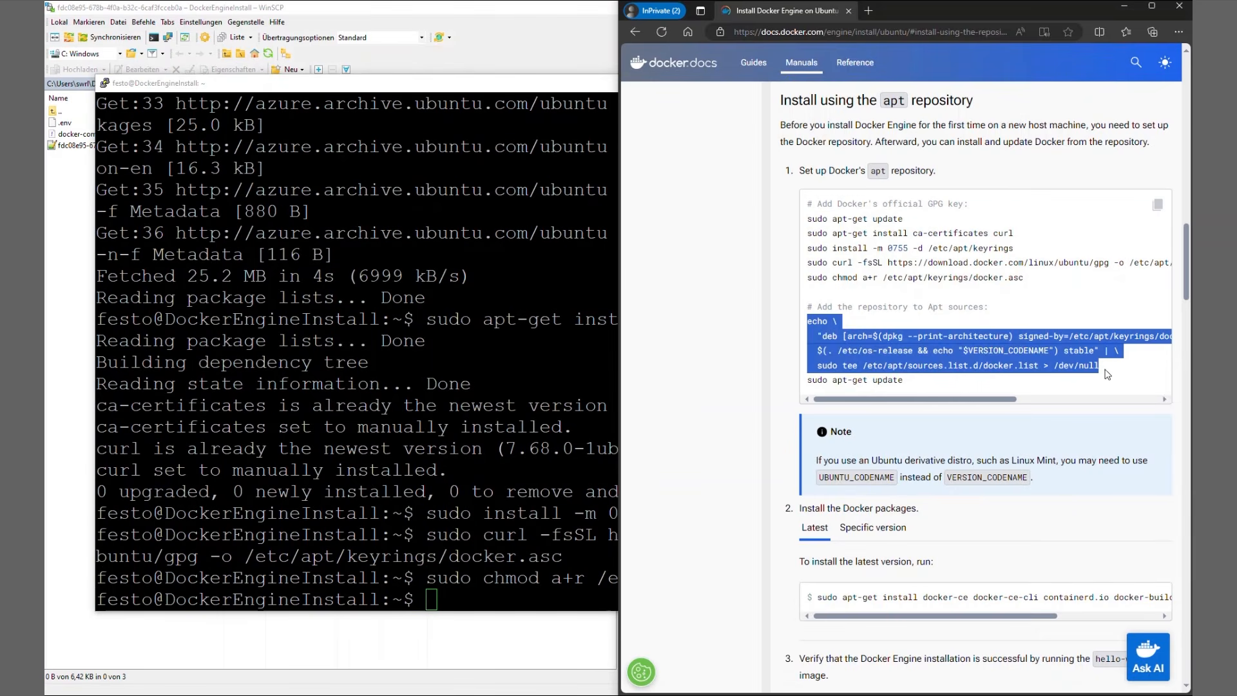
{"action": "right_click", "coordinate": [925, 360]}
{"action": "left_click", "coordinate": [1010, 372]}
{"action": "key", "text": "alt+Tab"}
{"action": "key", "text": "shift+Insert"}
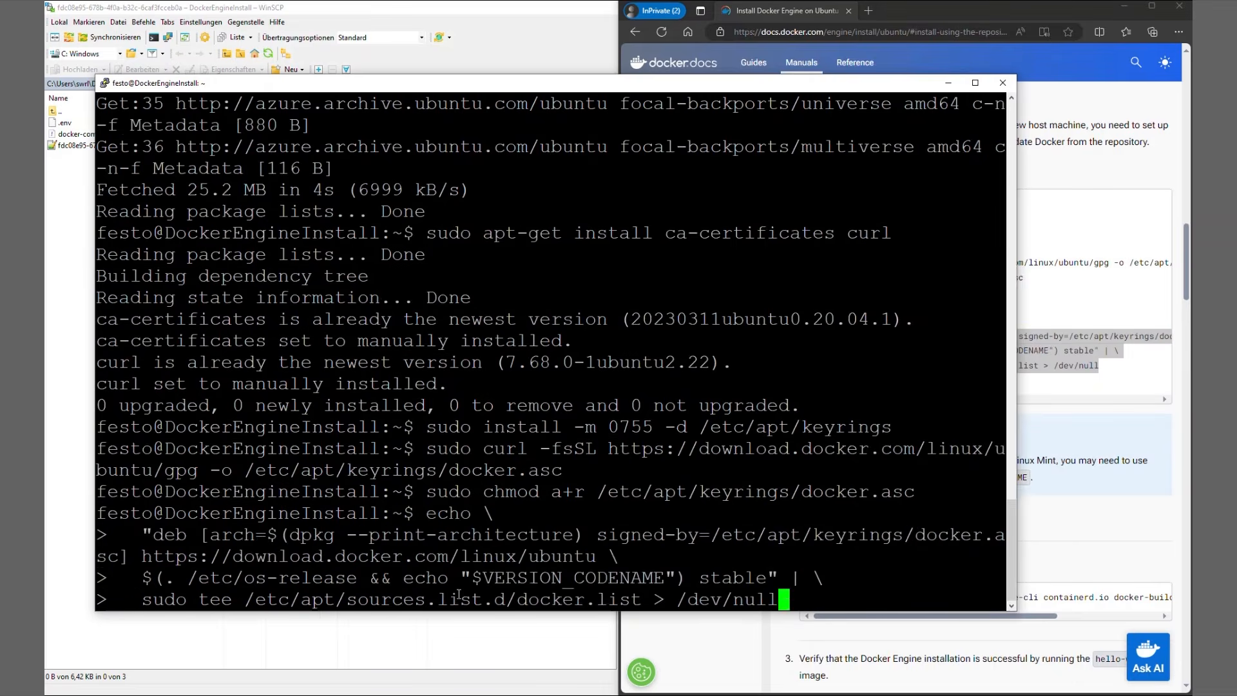
{"action": "key", "text": "Return"}
Refresh the package lists with the new Docker repository by running the guide's final "sudo apt-get update" in the PuTTY terminal.
{"action": "key", "text": "alt+Tab"}
{"action": "left_click_drag", "start_coordinate": [808, 381], "coordinate": [902, 380]}
{"action": "right_click", "coordinate": [883, 381]}
{"action": "left_click", "coordinate": [966, 395]}
{"action": "right_click", "coordinate": [517, 572]}
{"action": "key", "text": "Return"}
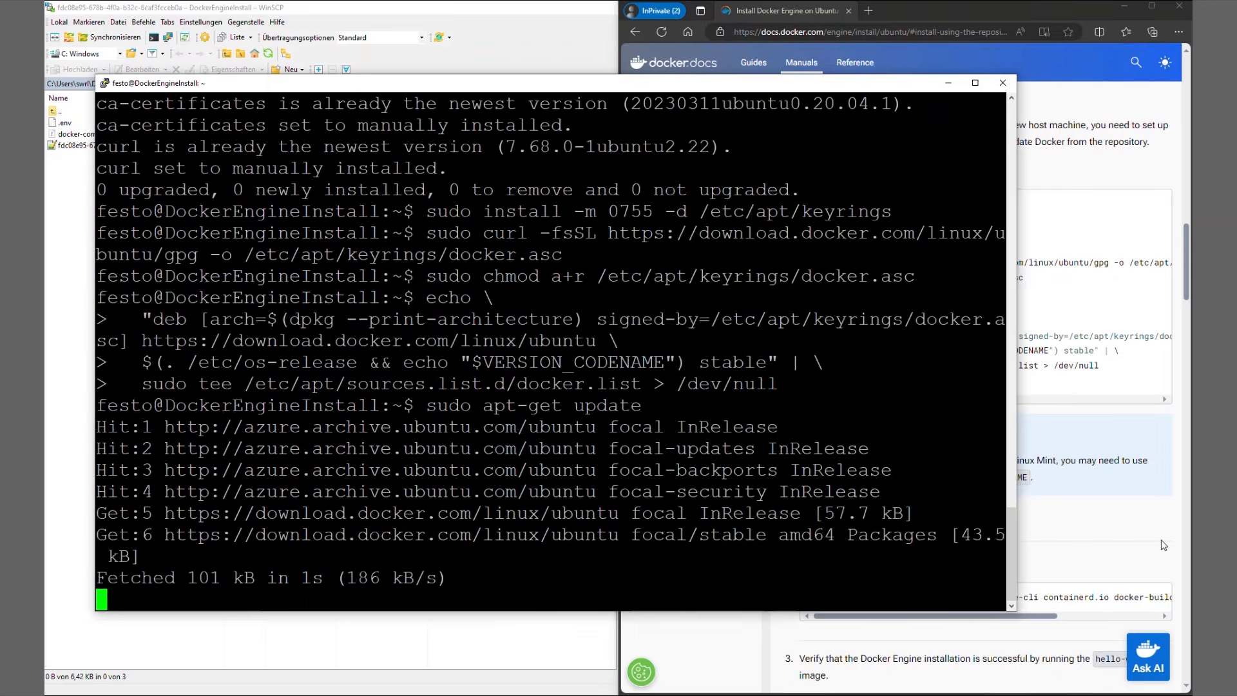
Install the latest Docker packages by running the guide's "sudo apt-get install docker-ce" command in the PuTTY terminal and accepting with Y.
{"action": "left_click", "coordinate": [1062, 382]}
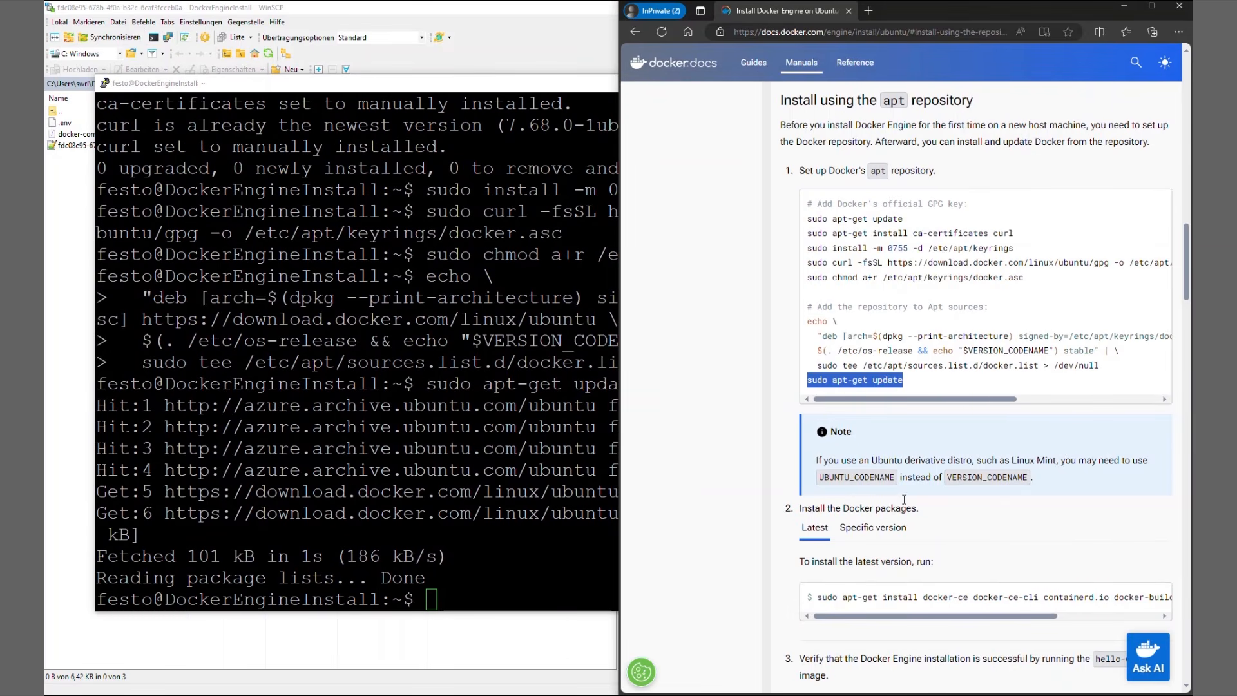
{"action": "scroll", "coordinate": [857, 419], "scroll_direction": "down", "scroll_amount": 5}
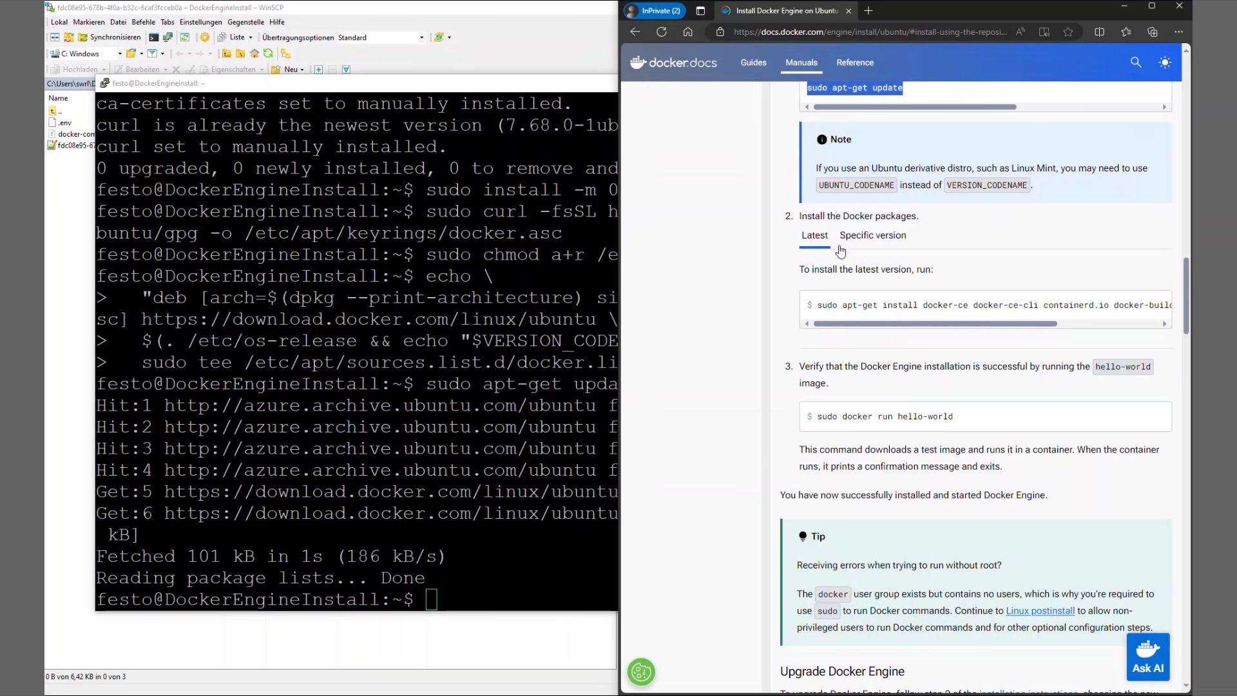
{"action": "left_click_drag", "start_coordinate": [814, 304], "coordinate": [1189, 316]}
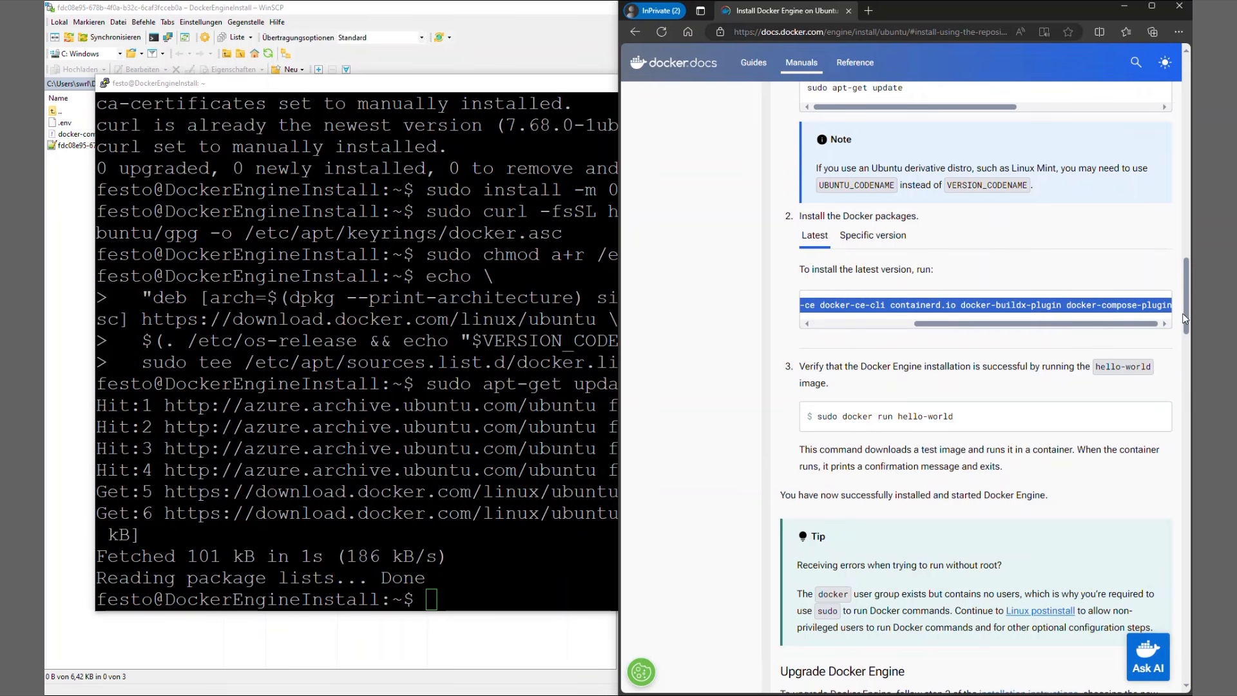
{"action": "right_click", "coordinate": [1109, 299]}
{"action": "left_click", "coordinate": [1084, 308]}
{"action": "right_click", "coordinate": [460, 605]}
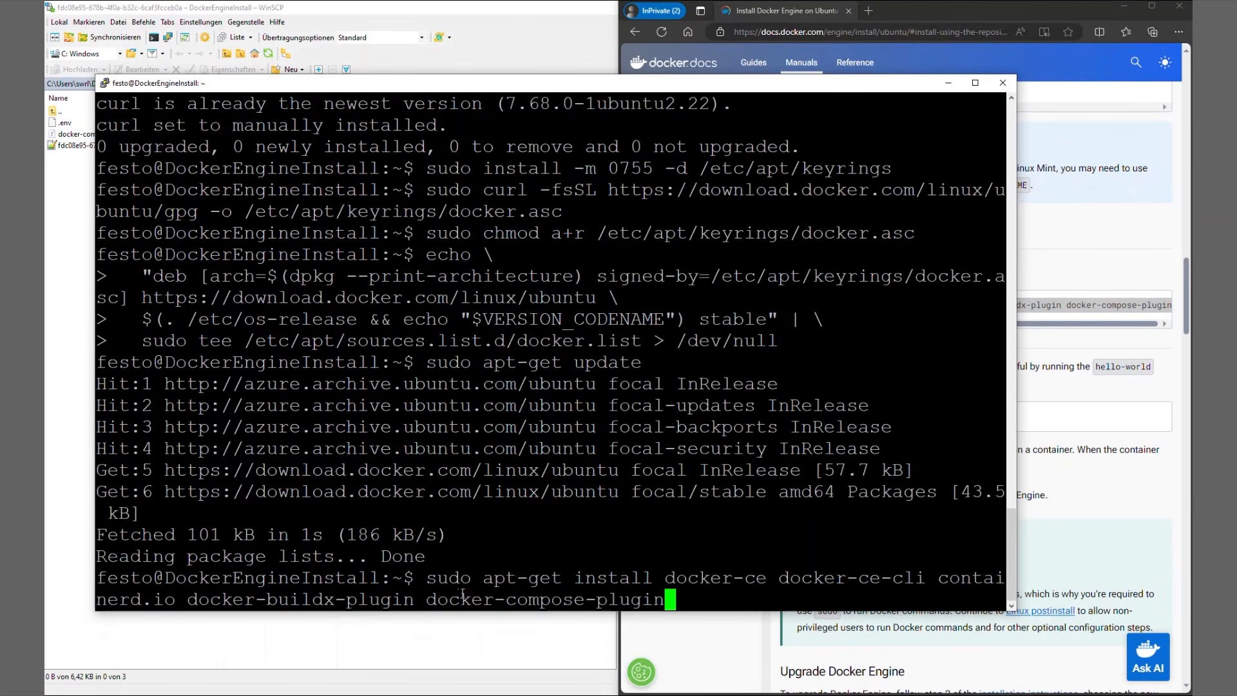
{"action": "key", "text": "Return"}
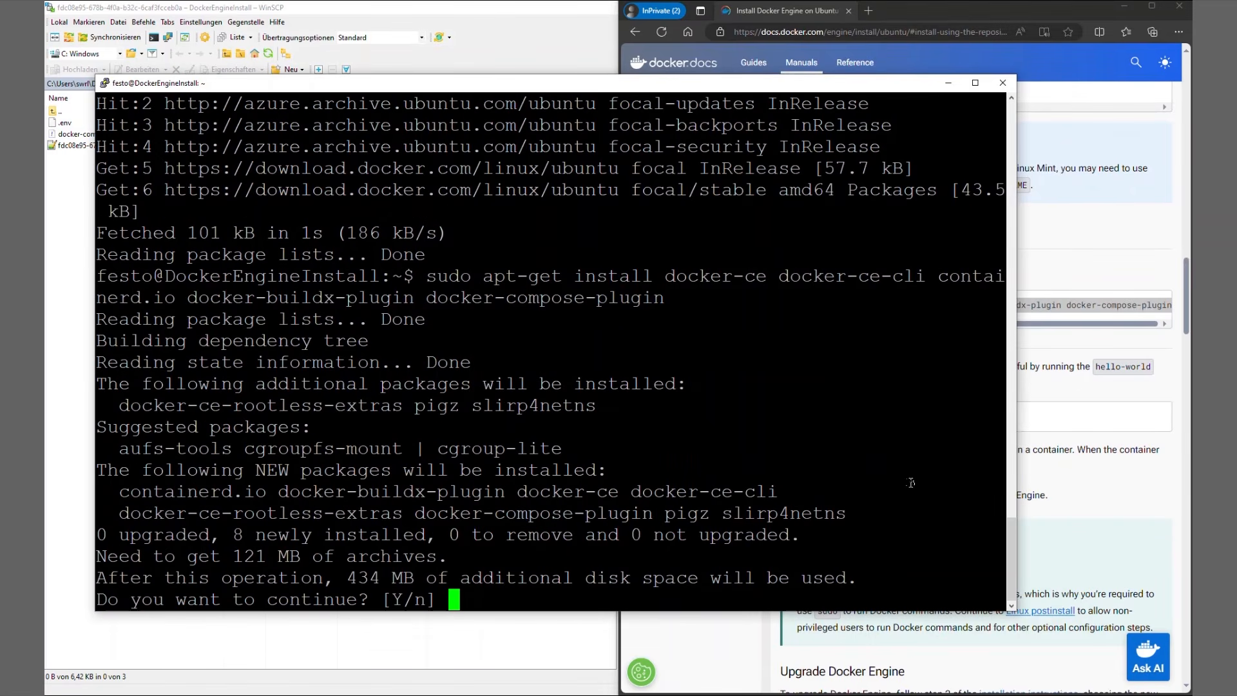
{"action": "type", "text": "Y"}
{"action": "key", "text": "Return"}
Test the Docker installation by running the guide's "sudo docker run hello-world" command in the PuTTY terminal.
{"action": "left_click", "coordinate": [1103, 424]}
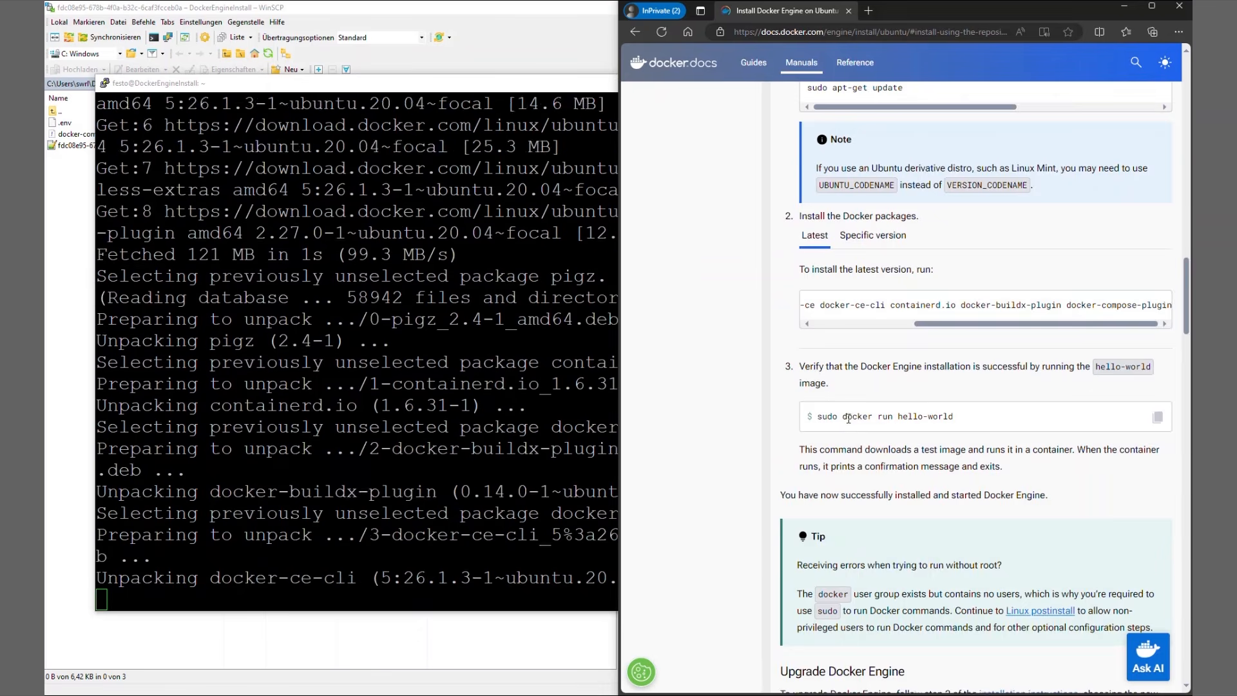
{"action": "scroll", "coordinate": [847, 415], "scroll_direction": "down", "scroll_amount": 5}
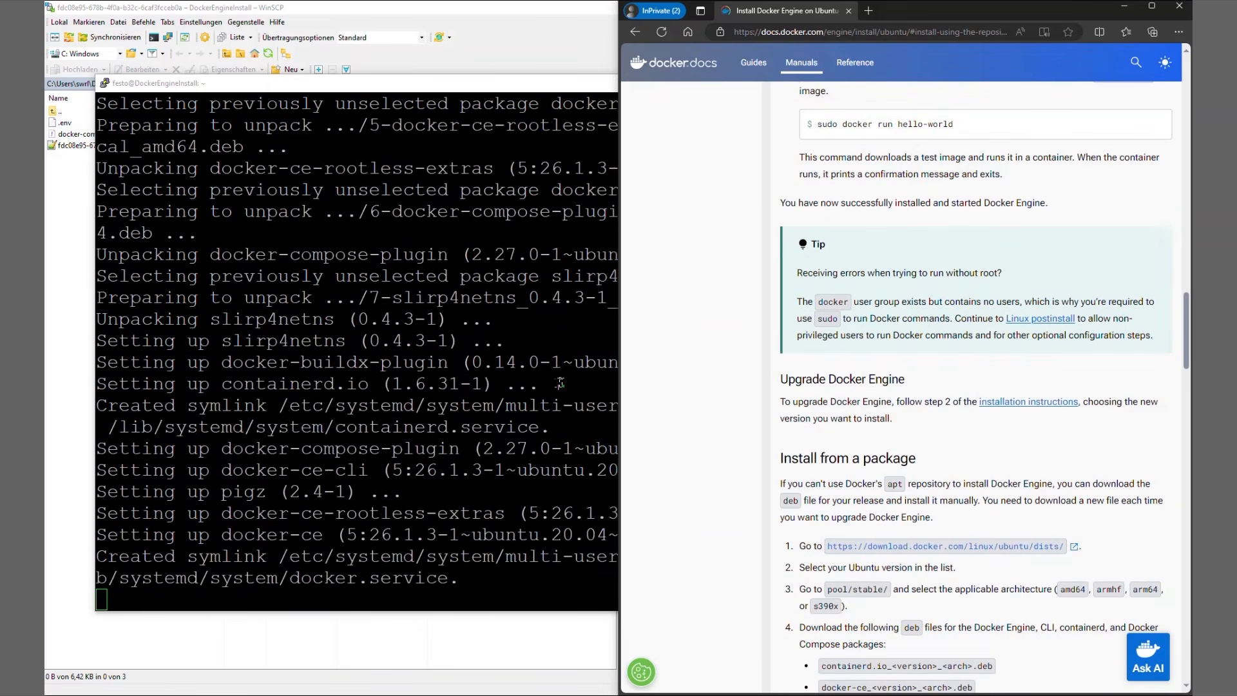
{"action": "left_click", "coordinate": [555, 385]}
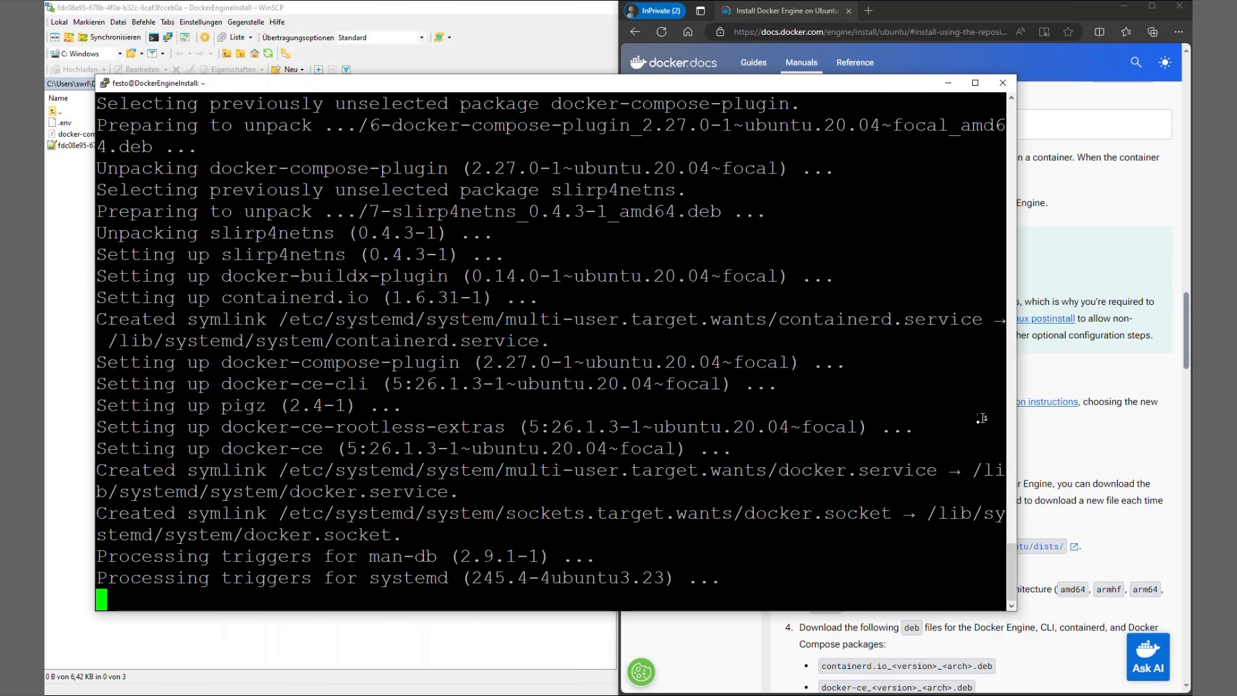
{"action": "left_click", "coordinate": [1072, 433]}
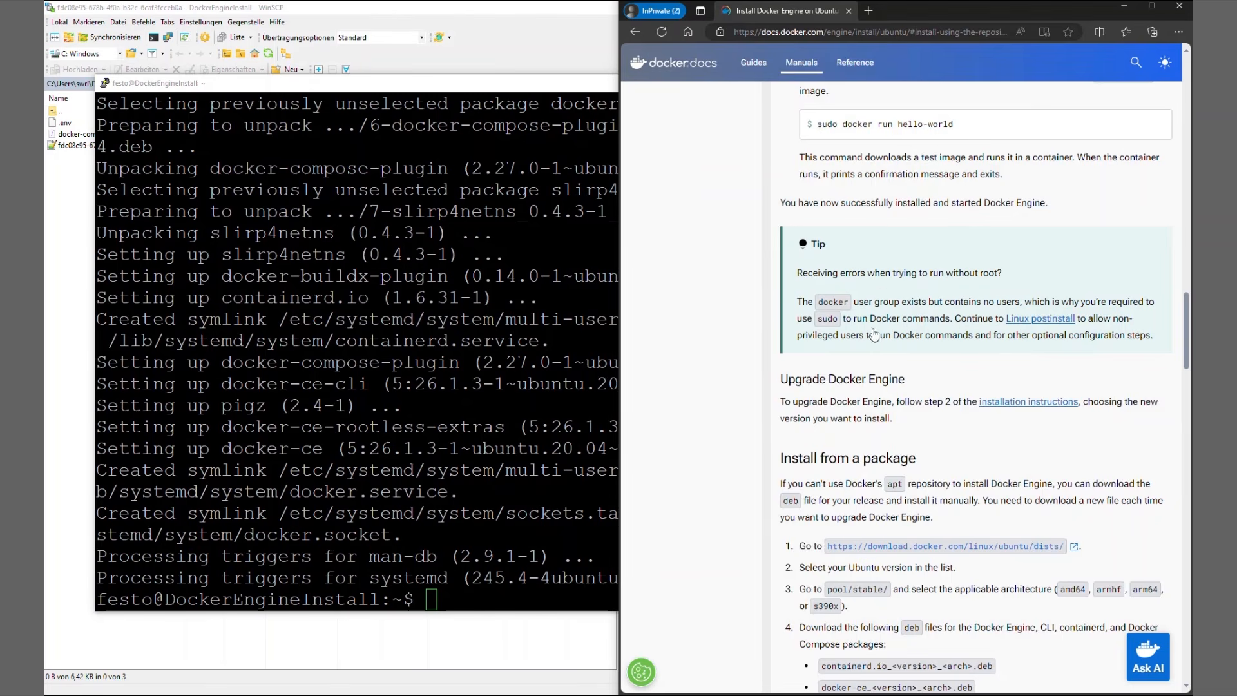
{"action": "scroll", "coordinate": [871, 332], "scroll_direction": "up", "scroll_amount": 5}
{"action": "mouse_move", "coordinate": [814, 320]}
{"action": "left_mouse_down"}
{"action": "mouse_move", "coordinate": [955, 322]}
{"action": "mouse_move", "coordinate": [815, 319]}
{"action": "left_mouse_up"}
{"action": "right_click", "coordinate": [832, 320]}
{"action": "left_click", "coordinate": [863, 332]}
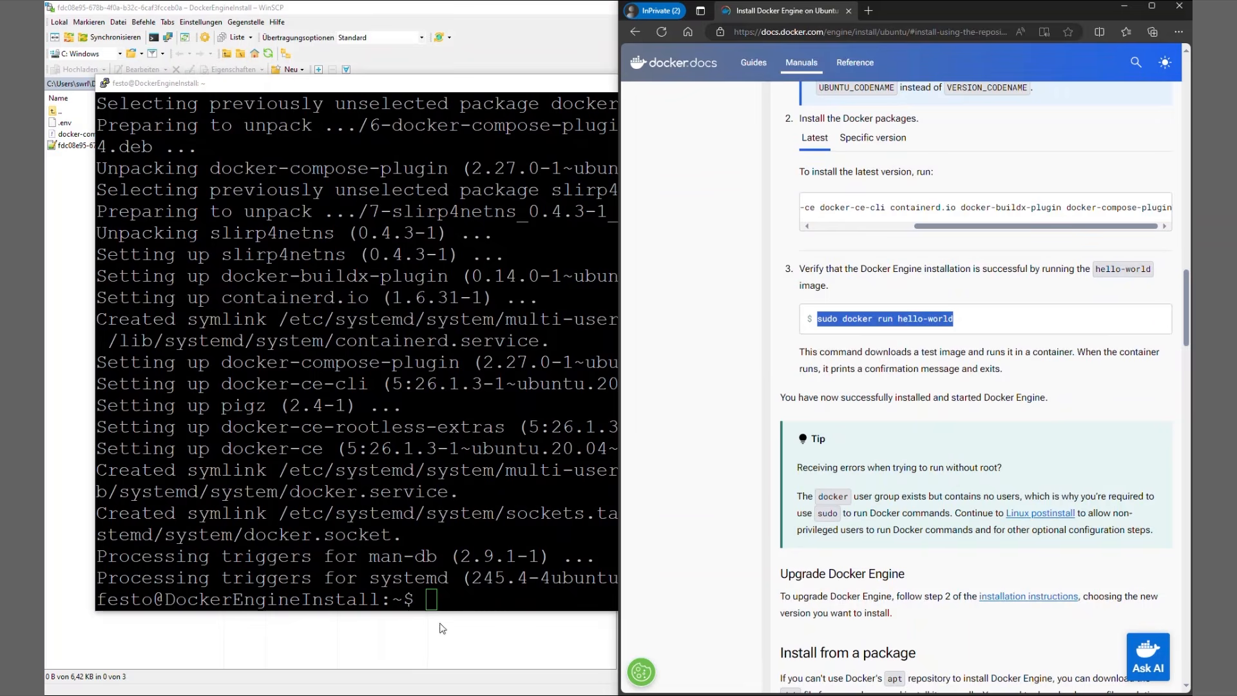
{"action": "left_click", "coordinate": [451, 608]}
{"action": "right_click", "coordinate": [451, 607]}
{"action": "key", "text": "Return"}
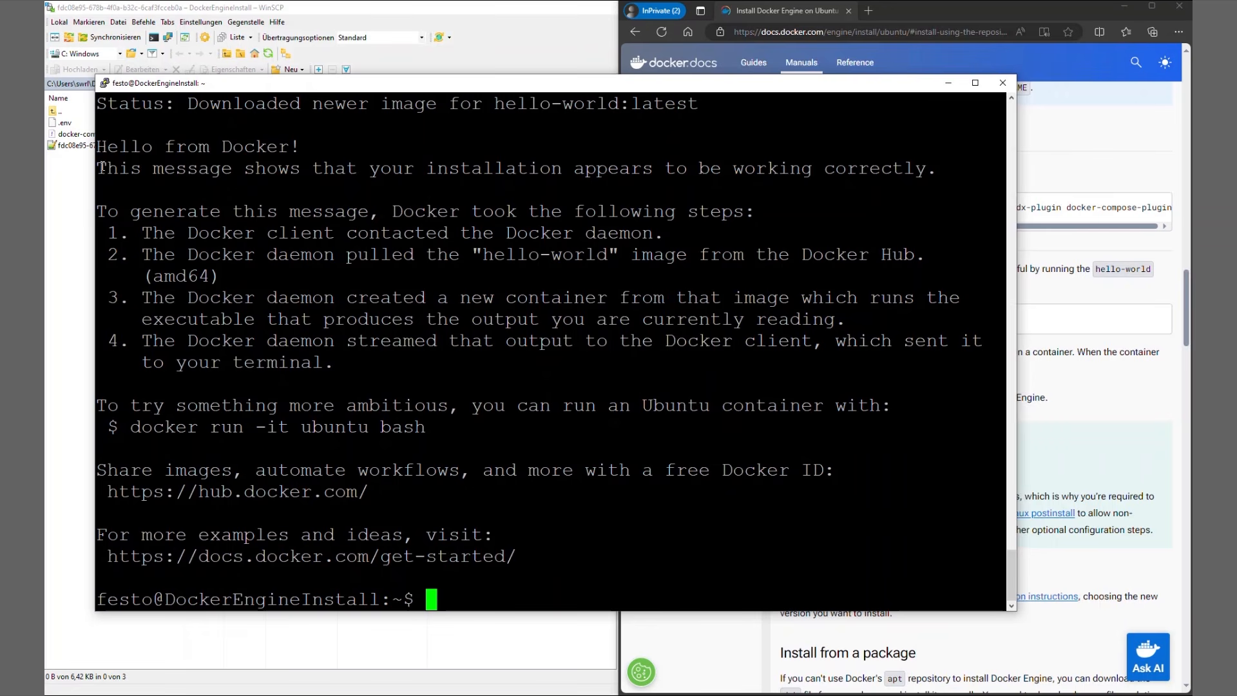
Examine the hello-world output for the installation message and the numbered list of actions Docker took.
{"action": "left_click_drag", "start_coordinate": [102, 166], "coordinate": [266, 181]}
{"action": "left_click_drag", "start_coordinate": [475, 181], "coordinate": [938, 171]}
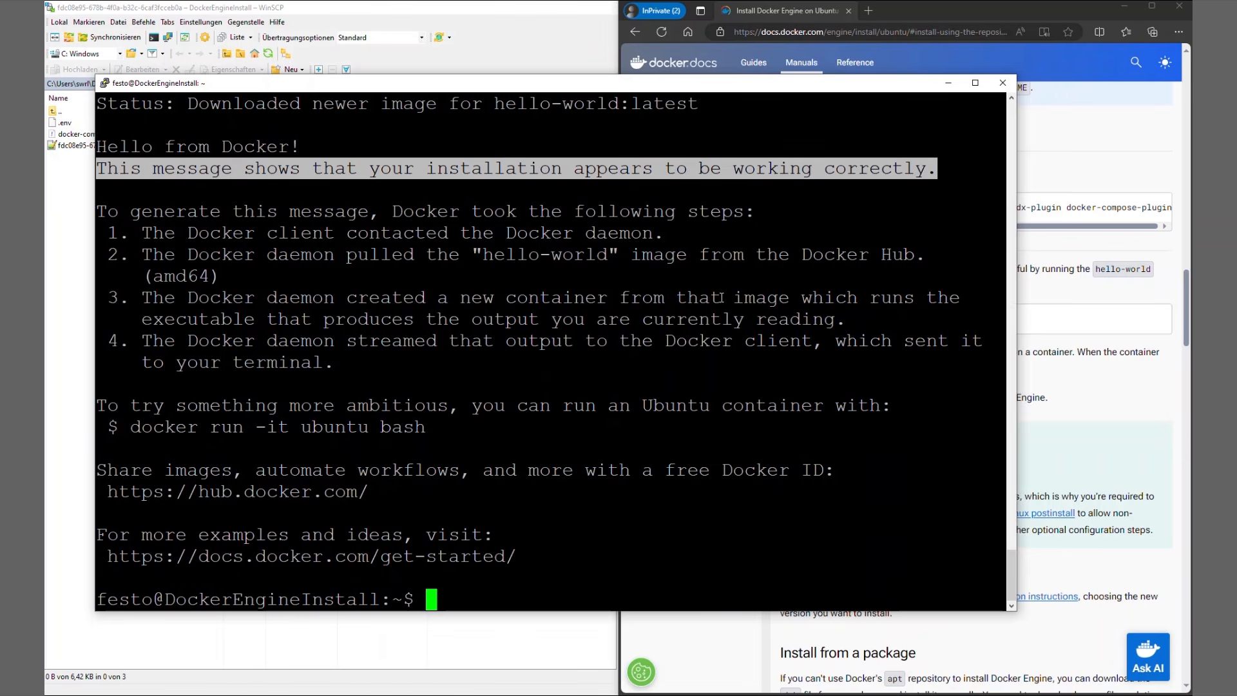
{"action": "left_click_drag", "start_coordinate": [143, 227], "coordinate": [351, 361]}
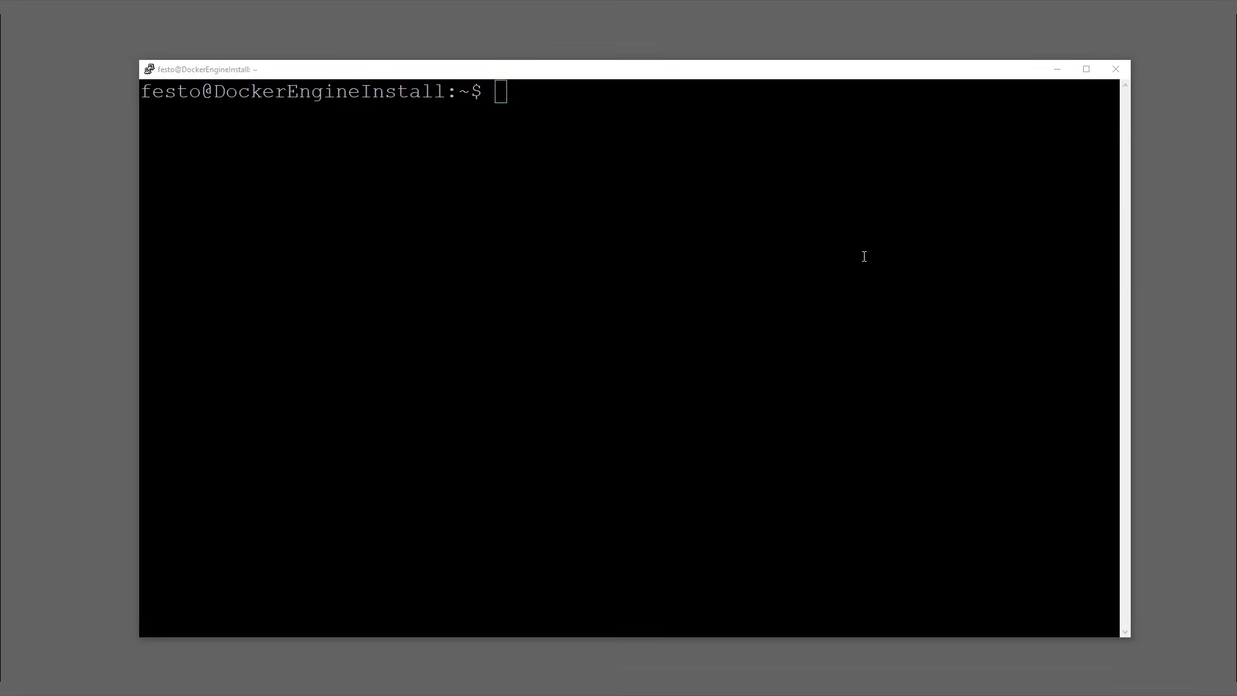
List all files in the home directory with "ls -la" and check for .env, docker-compose.yml and mosquitto.conf.
{"action": "left_click", "coordinate": [864, 256]}
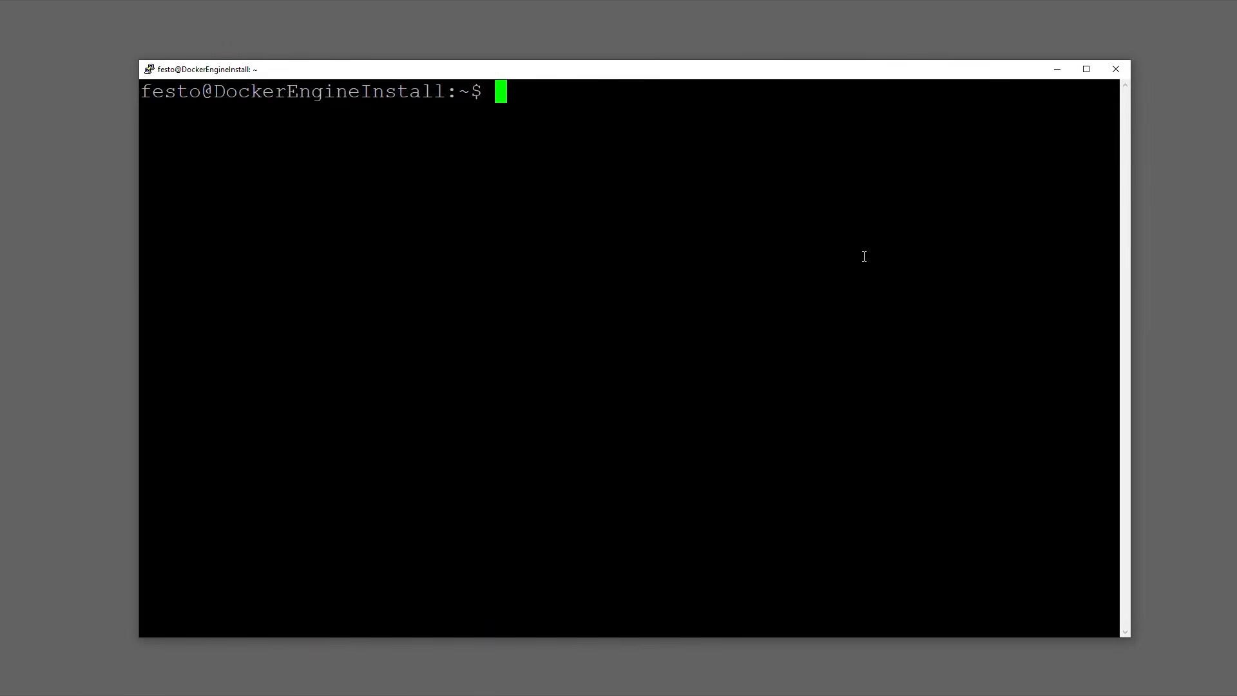
{"action": "type", "text": "ls -la"}
{"action": "key", "text": "Return"}
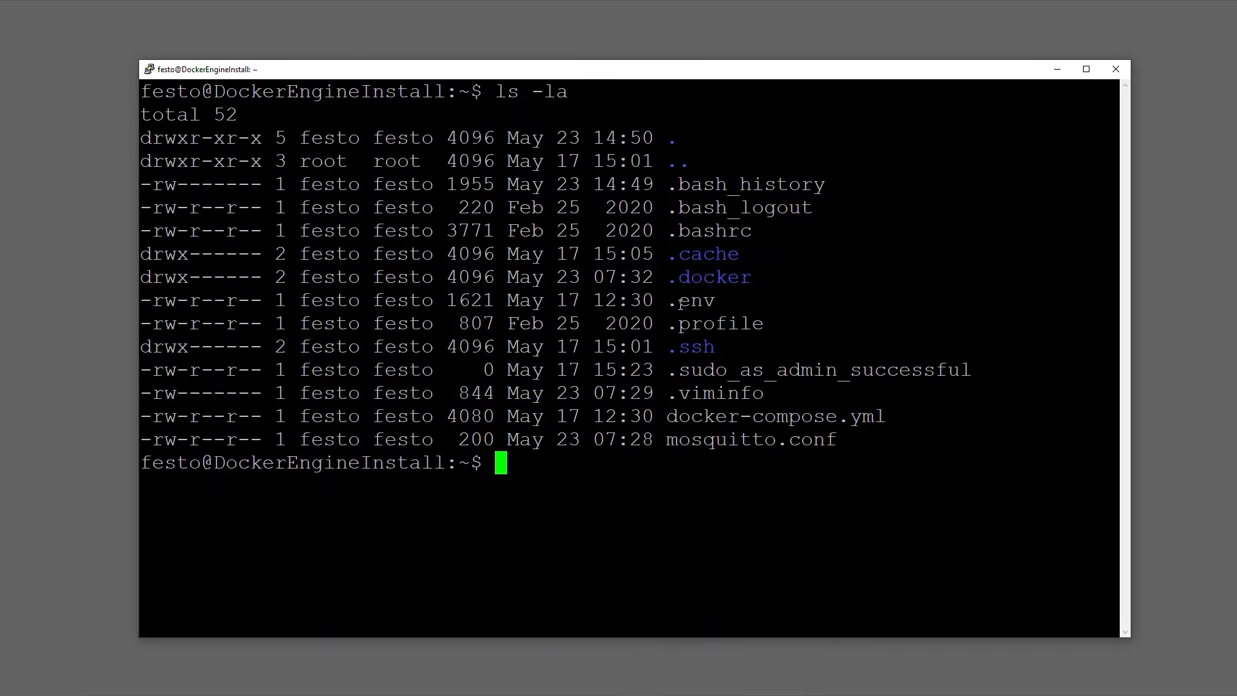
{"action": "left_click_drag", "start_coordinate": [671, 303], "coordinate": [723, 303]}
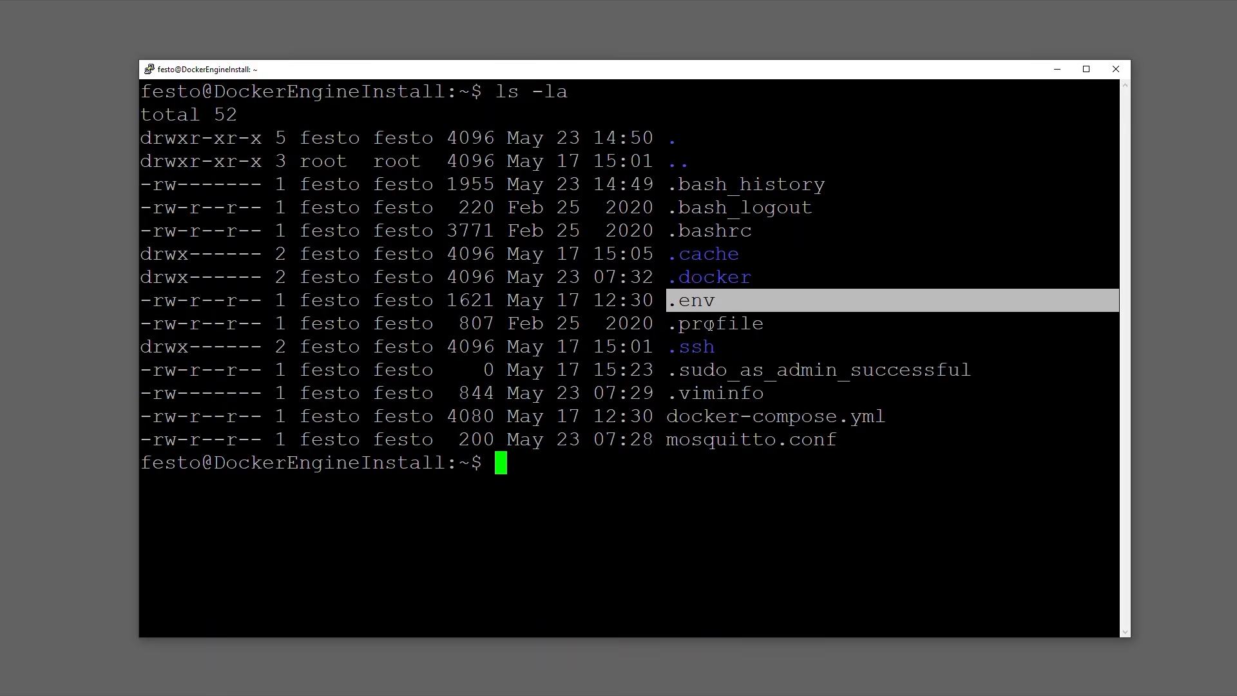
{"action": "left_click_drag", "start_coordinate": [673, 412], "coordinate": [887, 416]}
{"action": "left_click_drag", "start_coordinate": [663, 438], "coordinate": [790, 450]}
{"action": "left_click", "coordinate": [736, 459]}
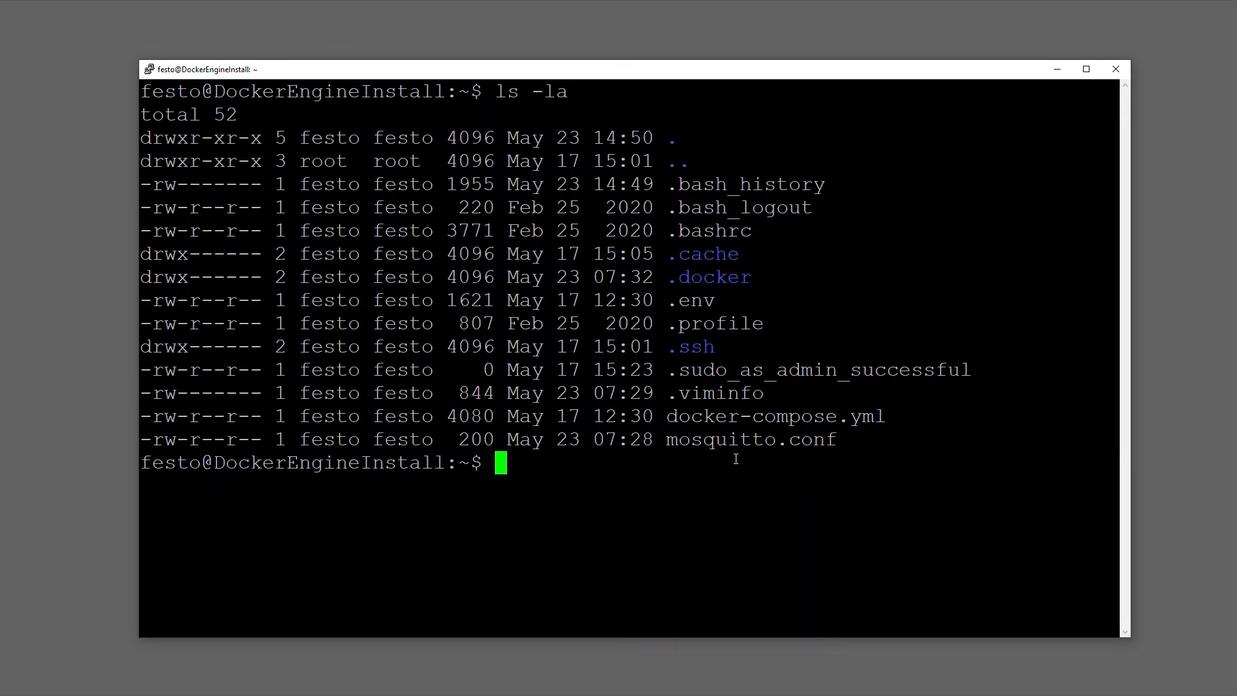
Begin a "docker login -u" command in the terminal with the registry username copied from the purchase e-mail in Outlook, followed by -p.
{"action": "type", "text": "docker login -u"}
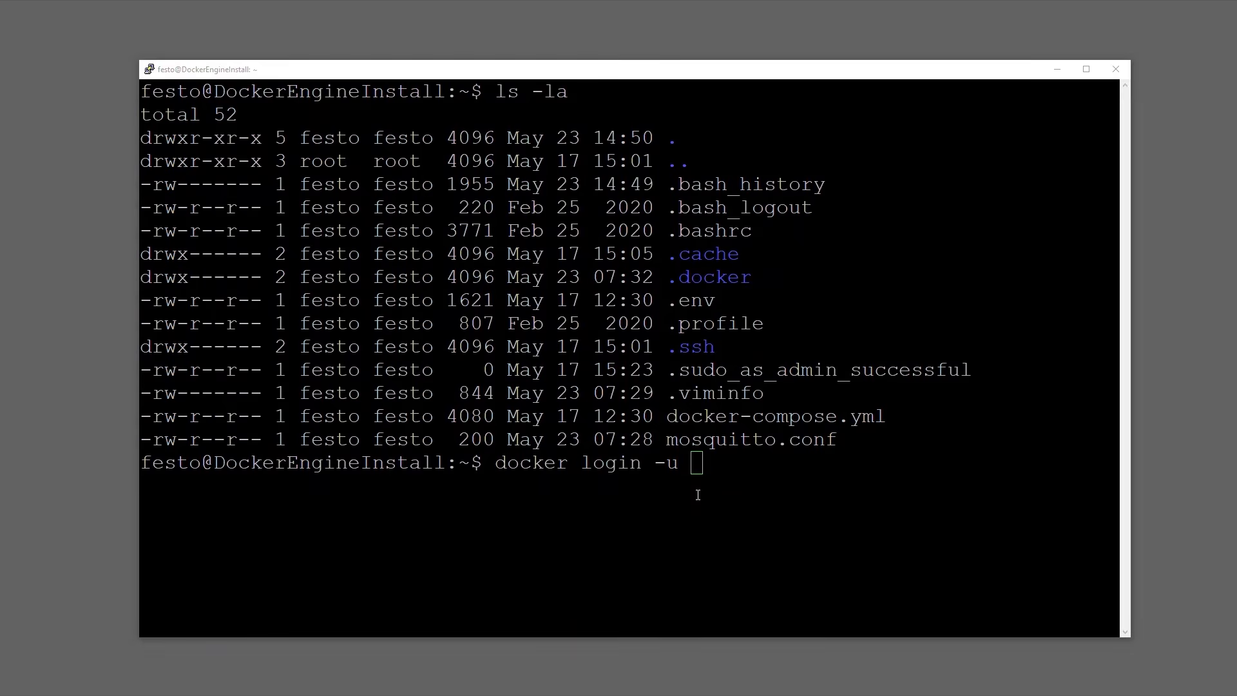
{"action": "key", "text": "alt+Tab"}
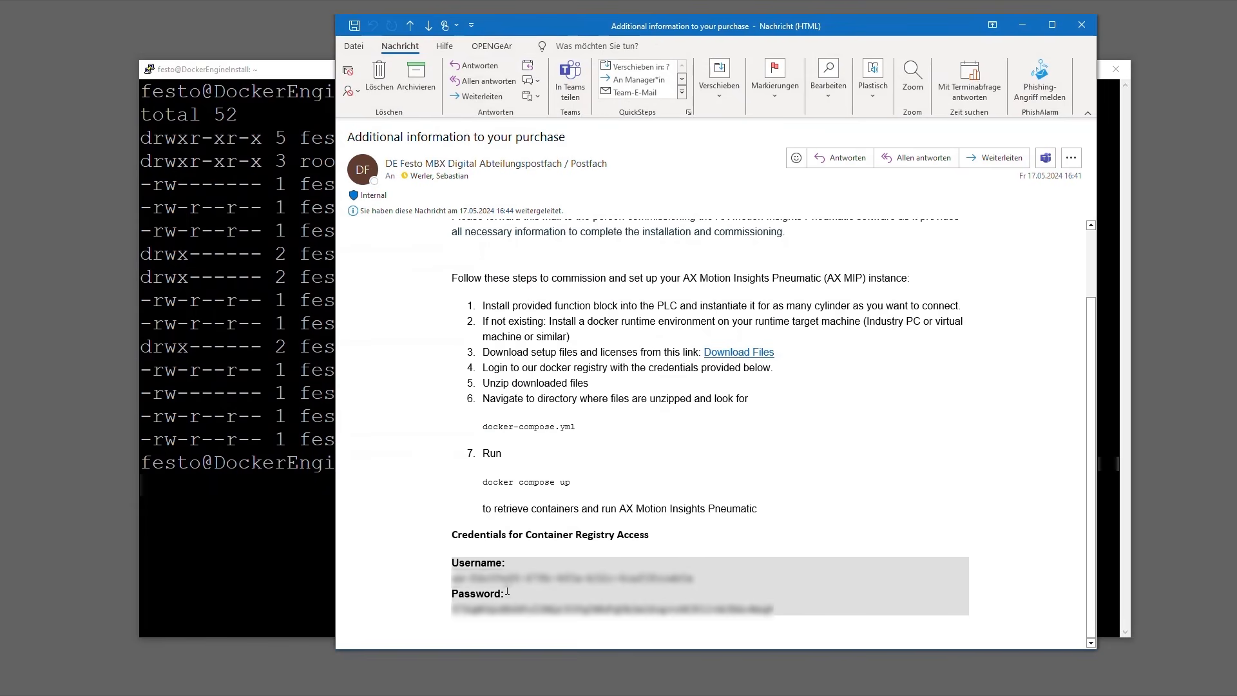
{"action": "left_click_drag", "start_coordinate": [451, 577], "coordinate": [695, 580]}
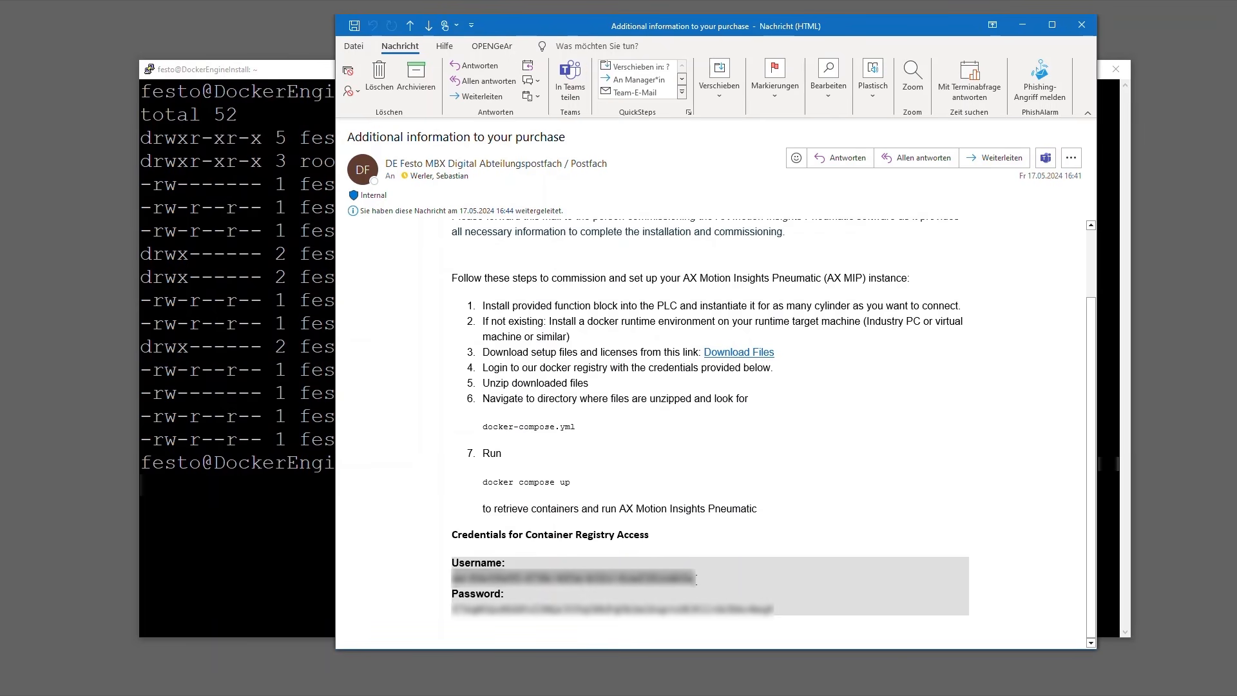
{"action": "right_click", "coordinate": [642, 581]}
{"action": "left_click", "coordinate": [690, 470]}
{"action": "key", "text": "alt+Tab"}
{"action": "right_click", "coordinate": [691, 478]}
{"action": "type", "text": "-p"}
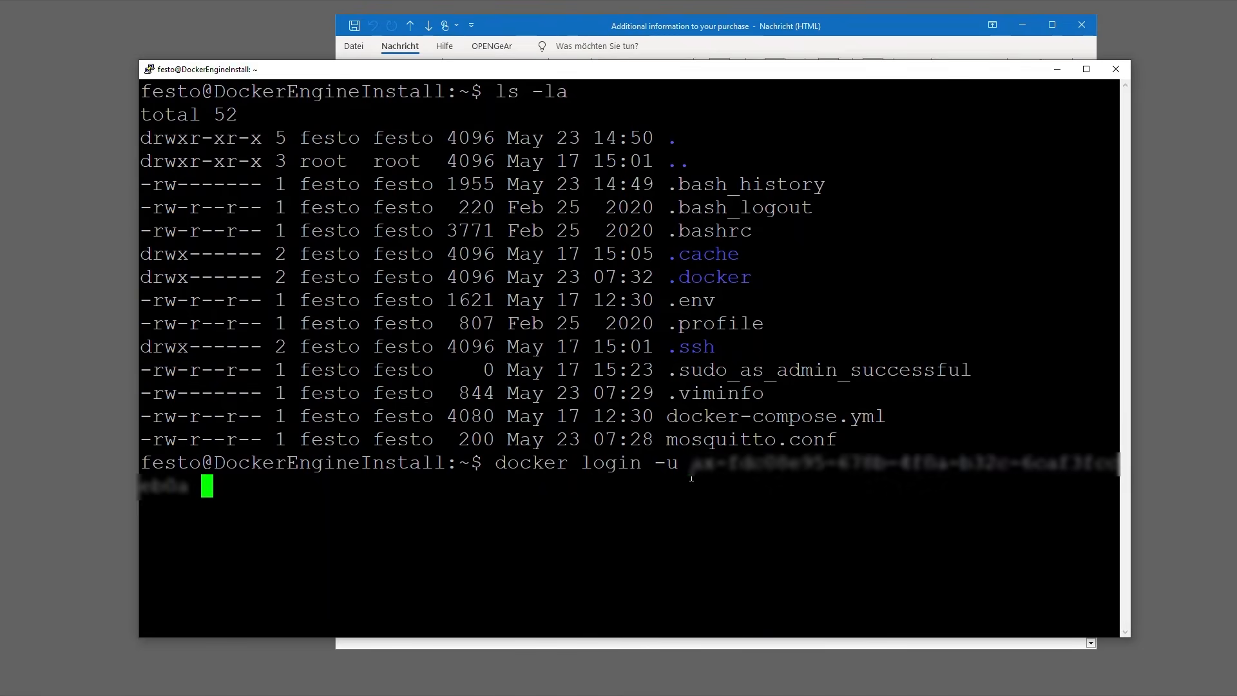
Complete the login command with the registry password from the Outlook e-mail and the registry festoaxregistry.azurecr.io, run it and check the result.
{"action": "key", "text": "alt+Tab"}
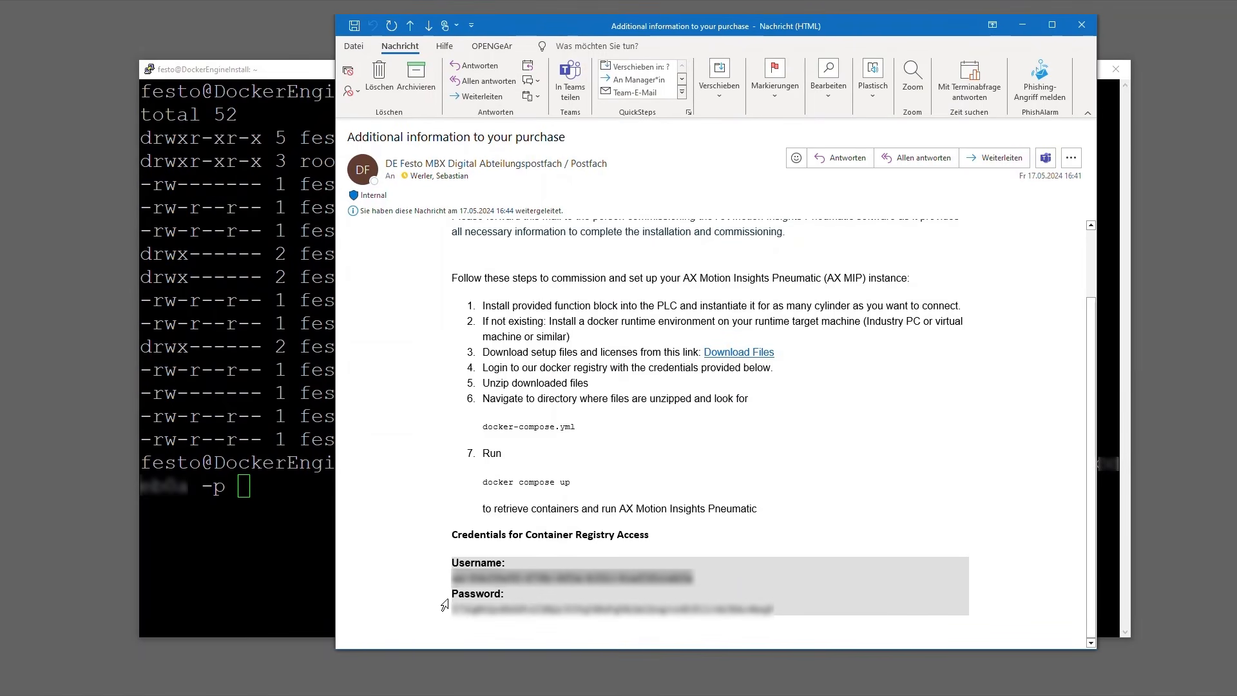
{"action": "left_click_drag", "start_coordinate": [452, 608], "coordinate": [767, 601]}
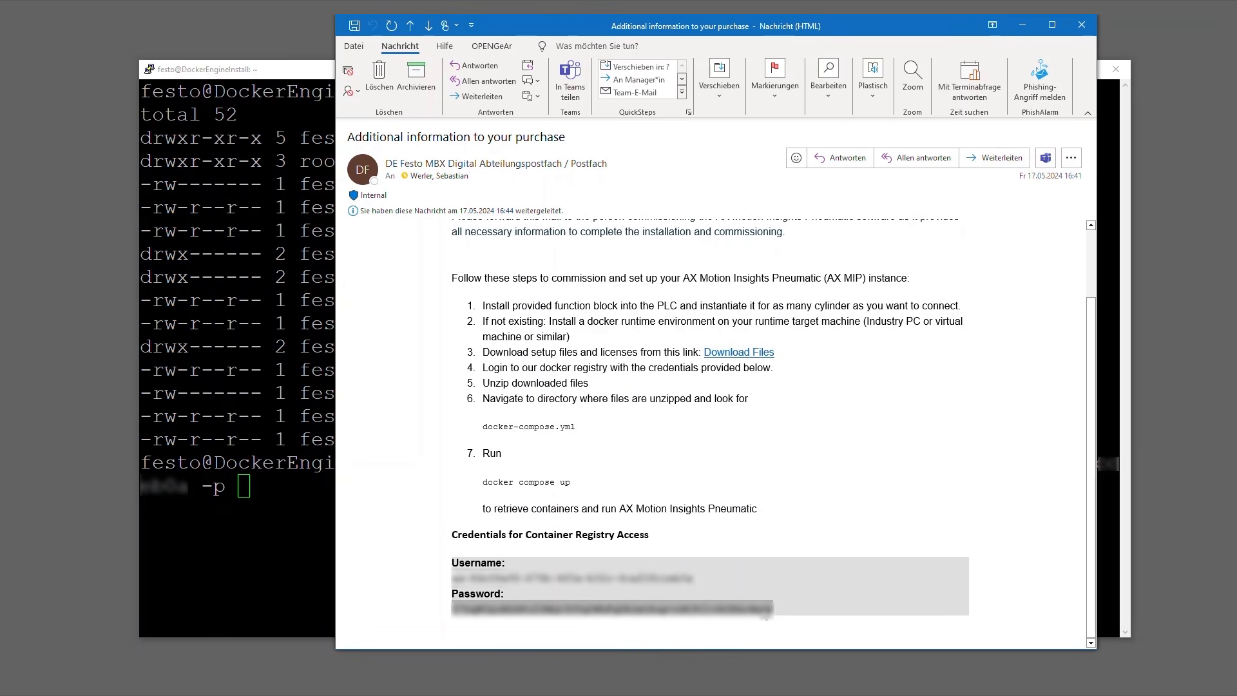
{"action": "right_click", "coordinate": [765, 615]}
{"action": "left_click", "coordinate": [799, 505]}
{"action": "left_click", "coordinate": [231, 517]}
{"action": "right_click", "coordinate": [270, 509]}
{"action": "type", "text": "festoaxregistry.azurecr.io"}
{"action": "key", "text": "Return"}
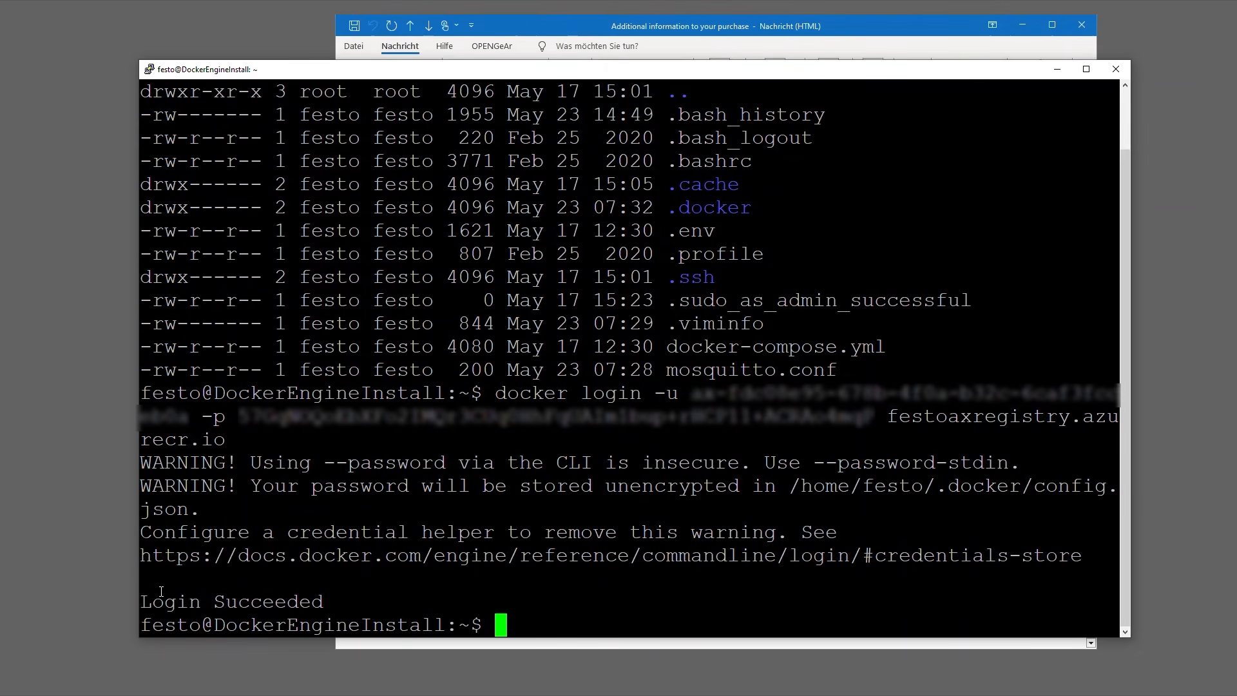
{"action": "left_click_drag", "start_coordinate": [141, 598], "coordinate": [320, 600]}
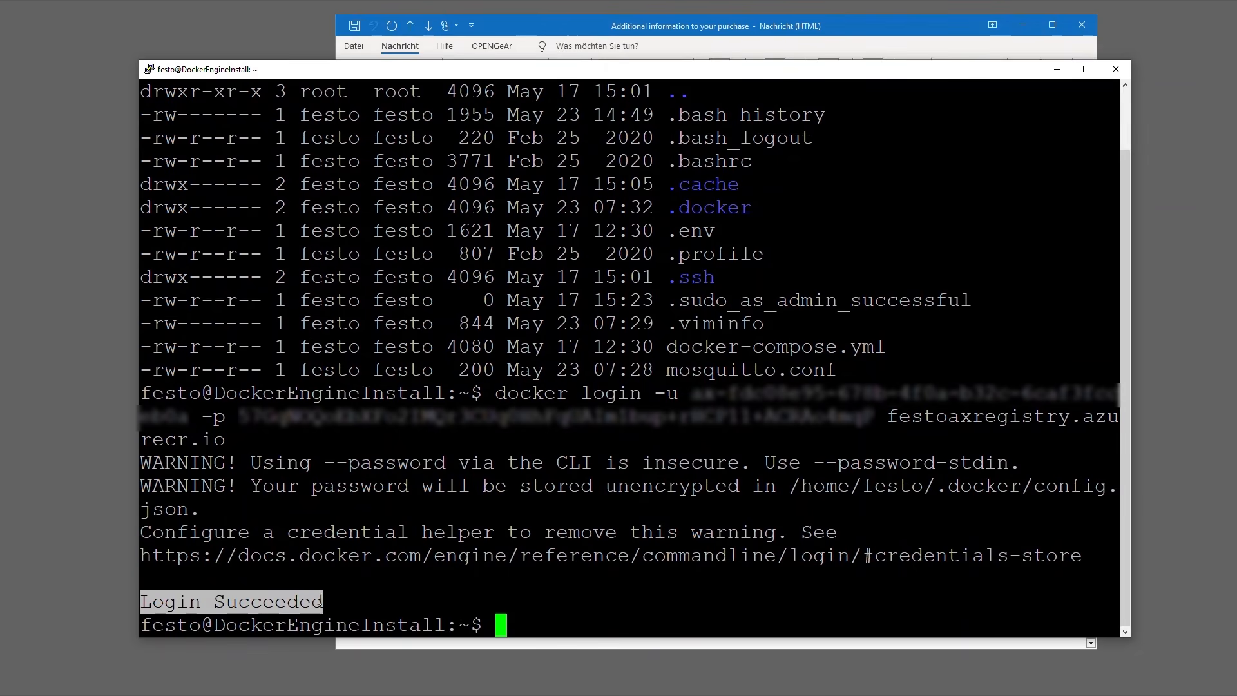
Retrieve and start the AX Motion Insights Pneumatic containers by running "docker compose up" in the terminal.
{"action": "left_click", "coordinate": [616, 603]}
{"action": "type", "text": "docker compose up"}
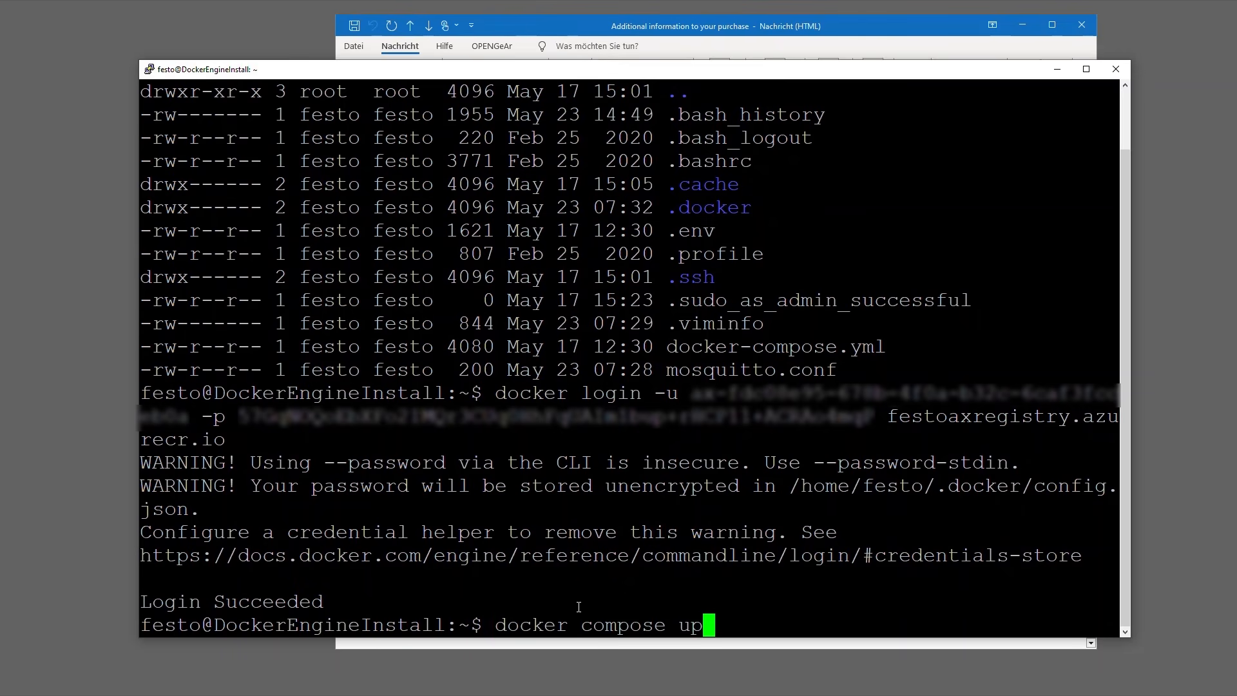
{"action": "key", "text": "Return"}
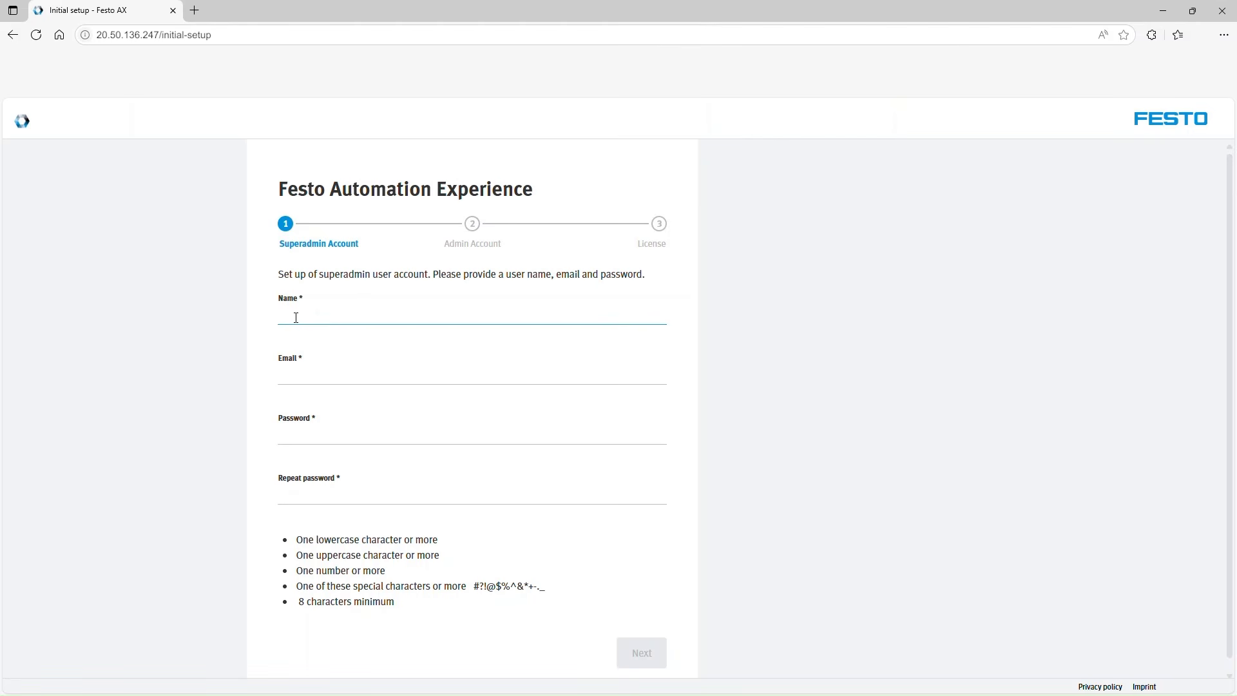
On the Festo AX initial setup page in the browser, set up the superadmin account MySuperAdmin with its e-mail and repeated password, and continue.
{"action": "type", "text": "SuperAdmin"}
{"action": "key", "text": "Tab"}
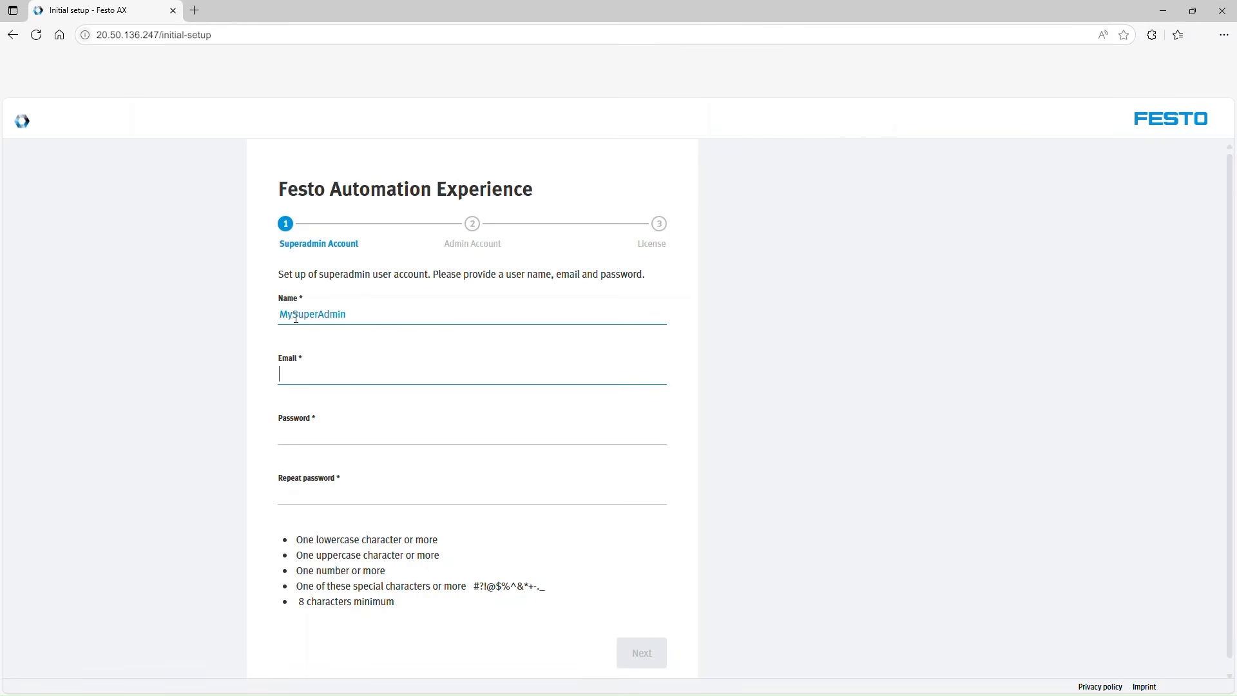
{"action": "type", "text": "my"}
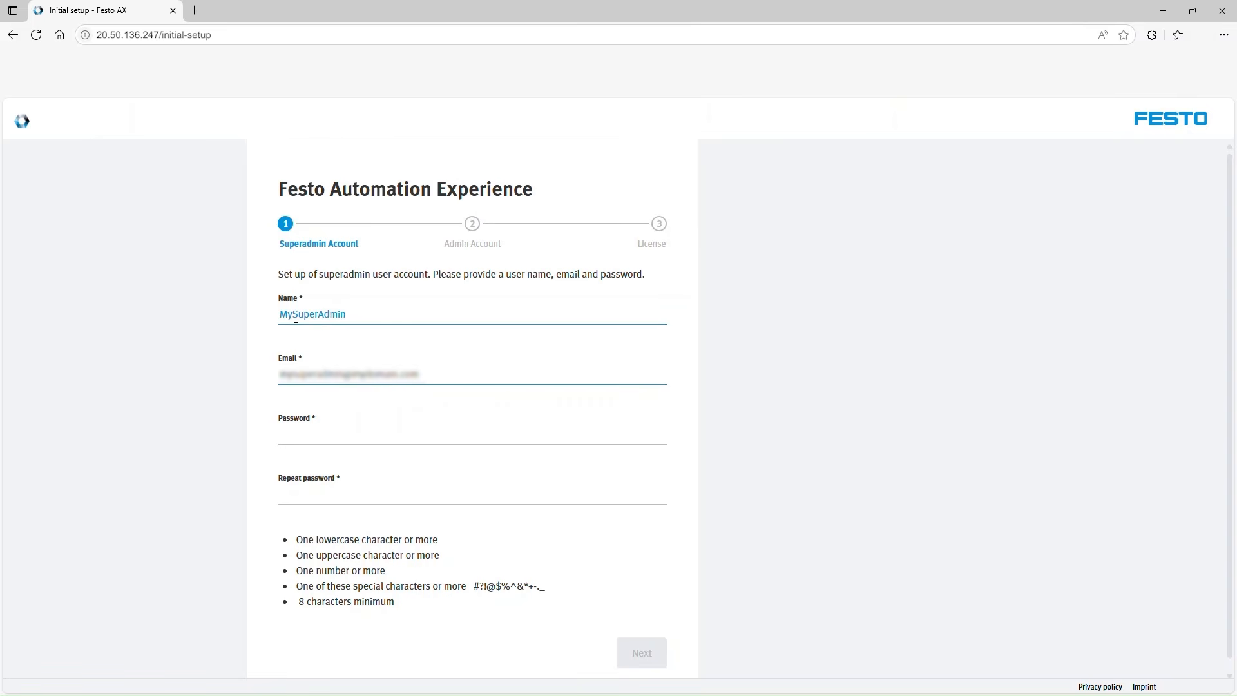
{"action": "key", "text": "Tab"}
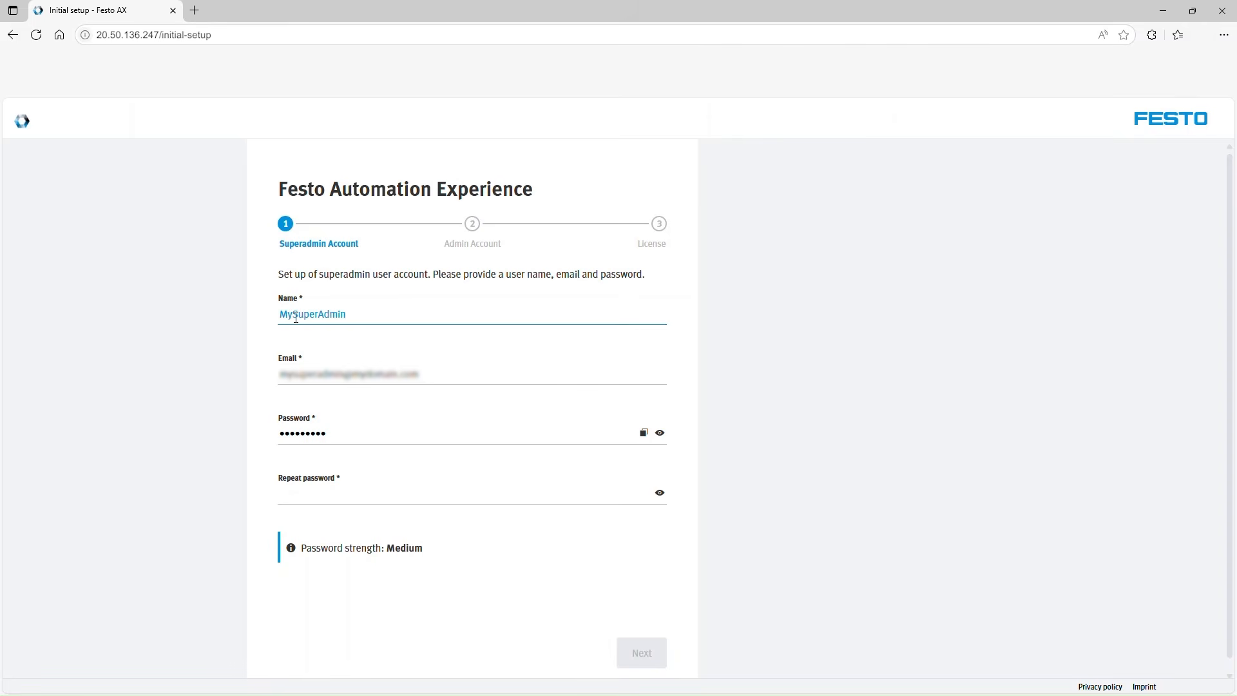
{"action": "left_click", "coordinate": [295, 488]}
{"action": "key", "text": "ctrl+v"}
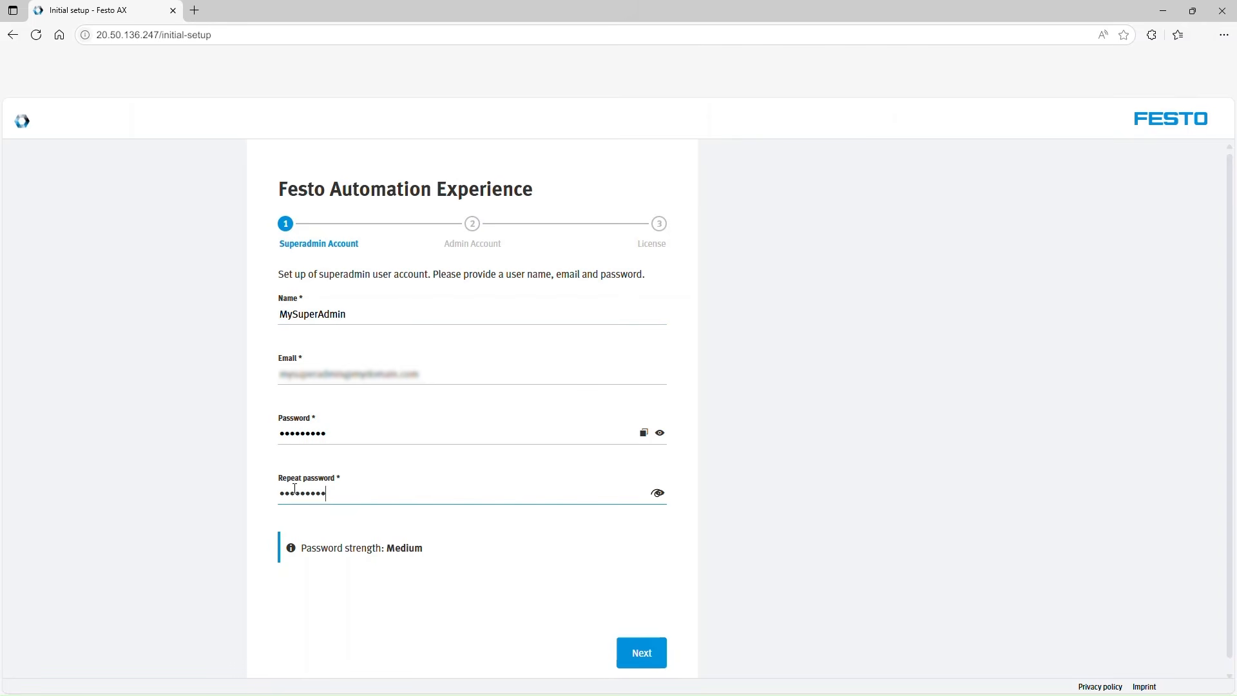
{"action": "left_click", "coordinate": [637, 655]}
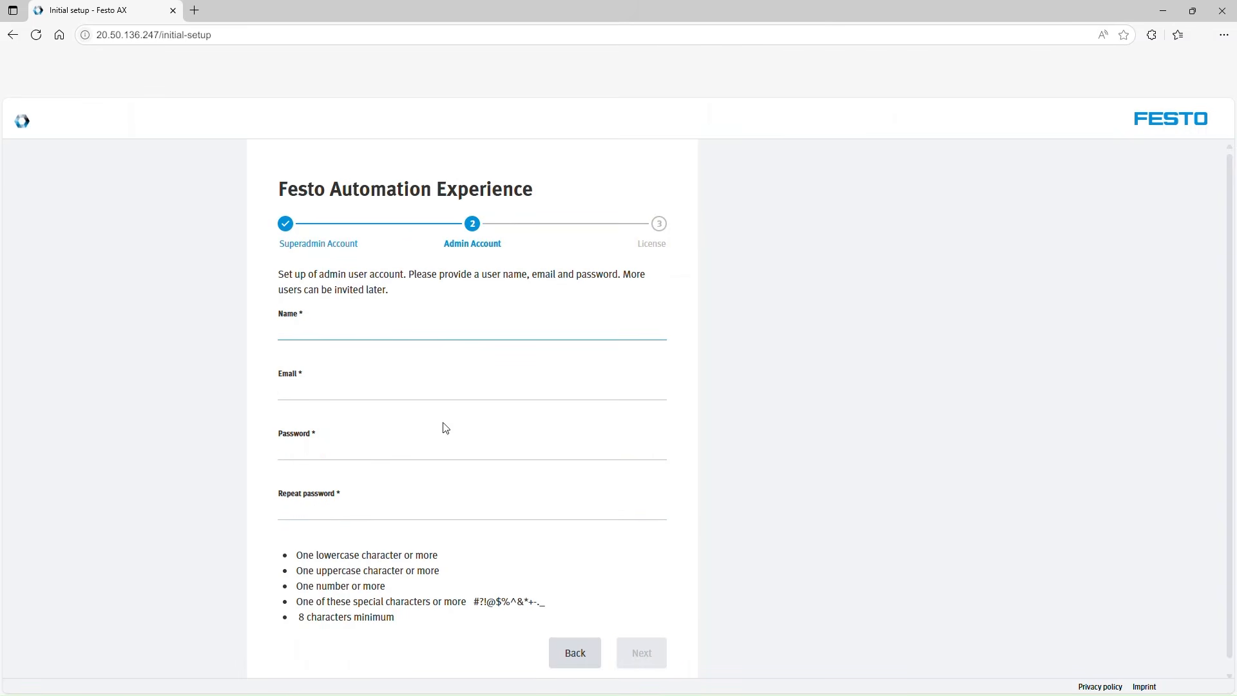
Set up the admin account MyAdminUser with its e-mail address and repeated password, and continue to the license stage.
{"action": "type", "text": "MyAdminUser"}
{"action": "key", "text": "Tab"}
{"action": "type", "text": "myadminuser@mydomain.com"}
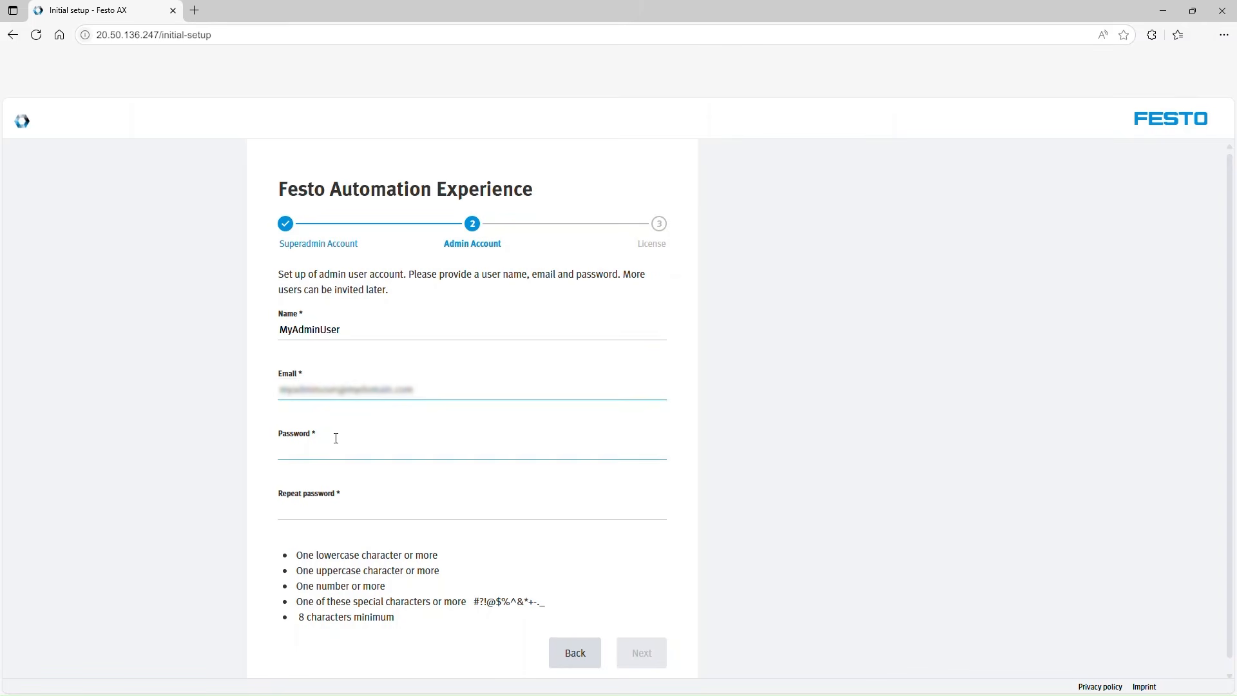
{"action": "left_click", "coordinate": [333, 450]}
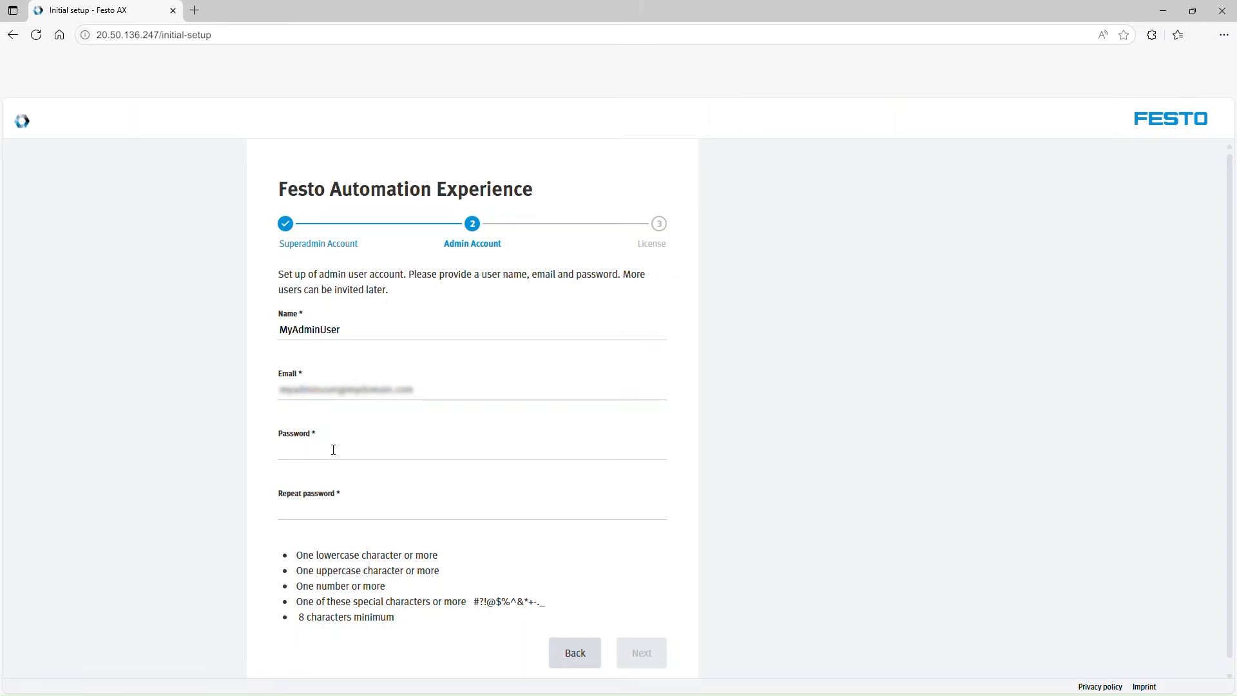
{"action": "key", "text": "ctrl+v"}
{"action": "left_click", "coordinate": [346, 510]}
{"action": "key", "text": "ctrl+v"}
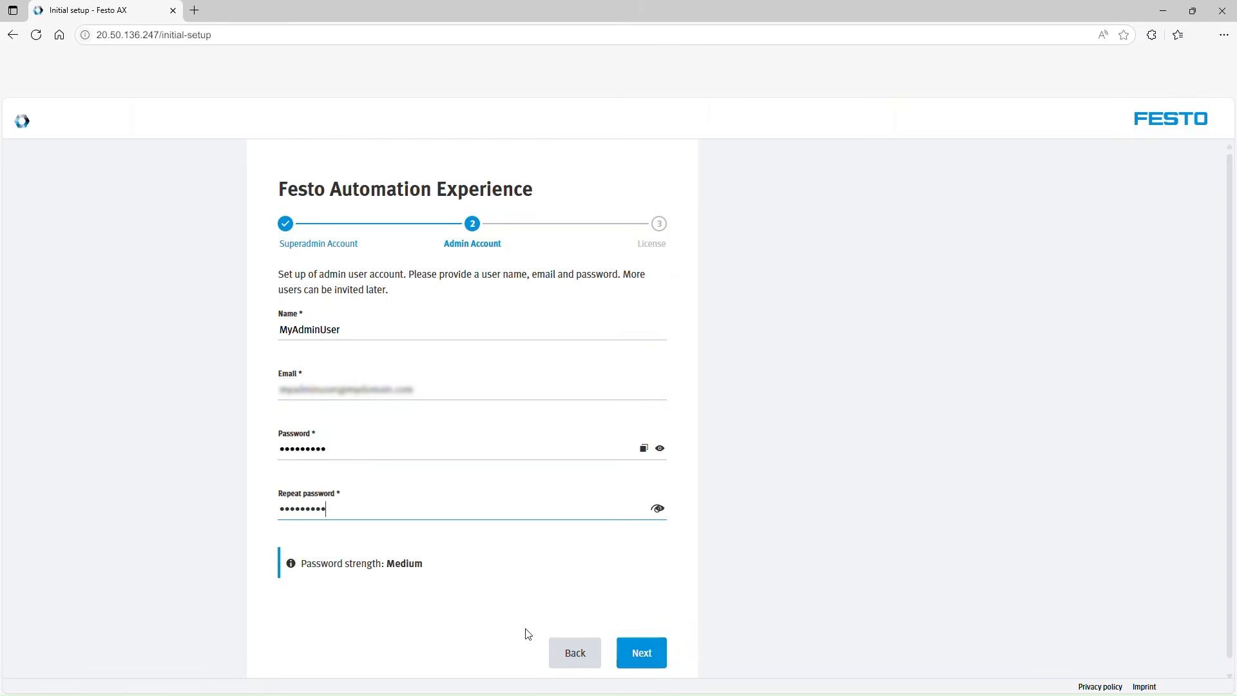
{"action": "left_click", "coordinate": [643, 652]}
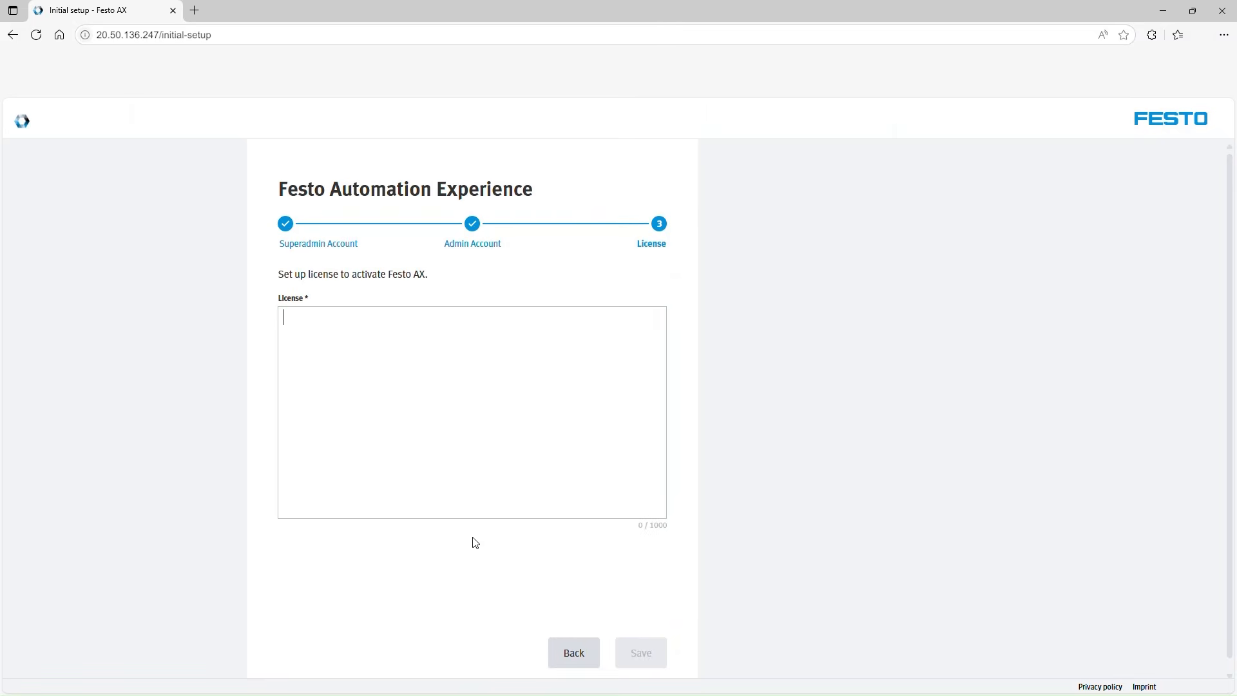
Copy the license key from the downloaded .lic file into the License field of the Festo AX initial setup and save it.
{"action": "key", "text": "alt+Tab"}
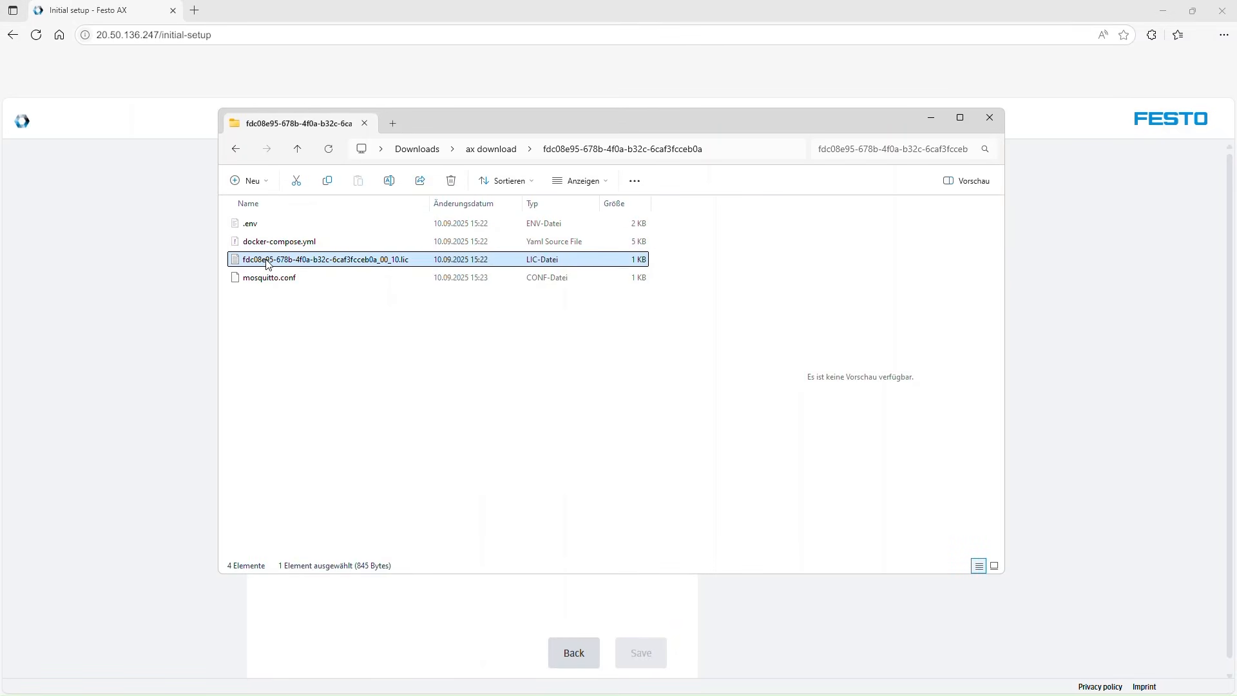
{"action": "double_click", "coordinate": [268, 260]}
{"action": "left_click_drag", "start_coordinate": [298, 184], "coordinate": [886, 251]}
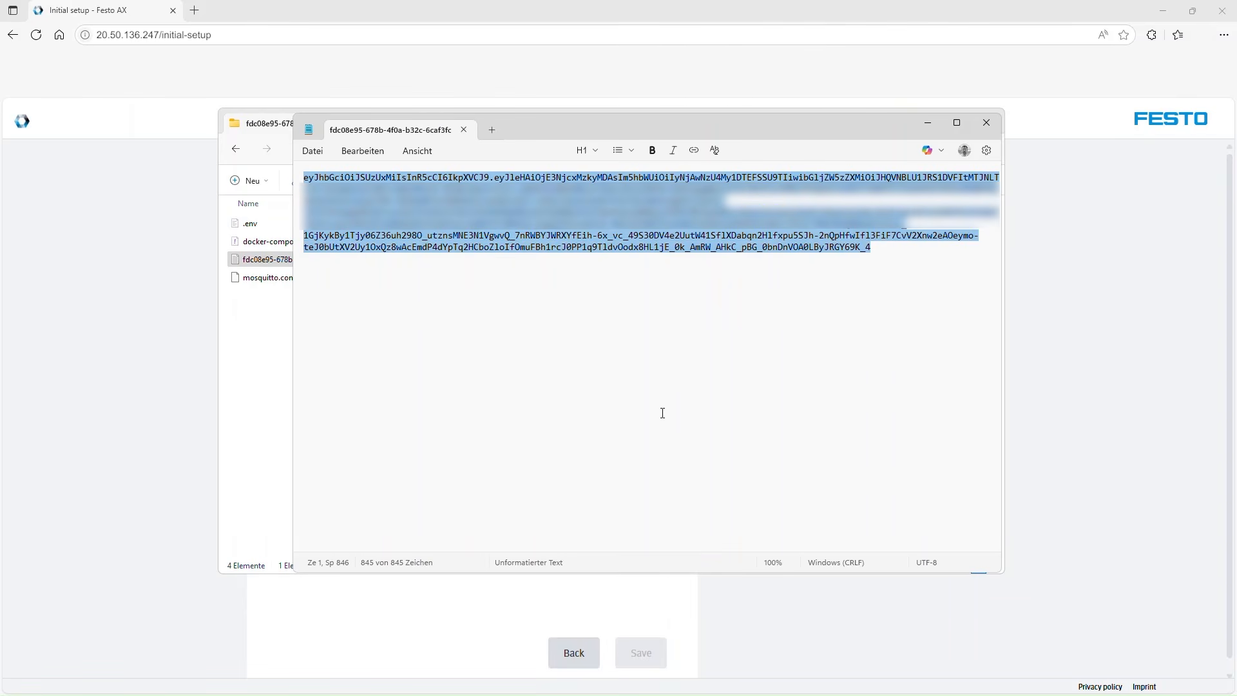
{"action": "left_click", "coordinate": [446, 631]}
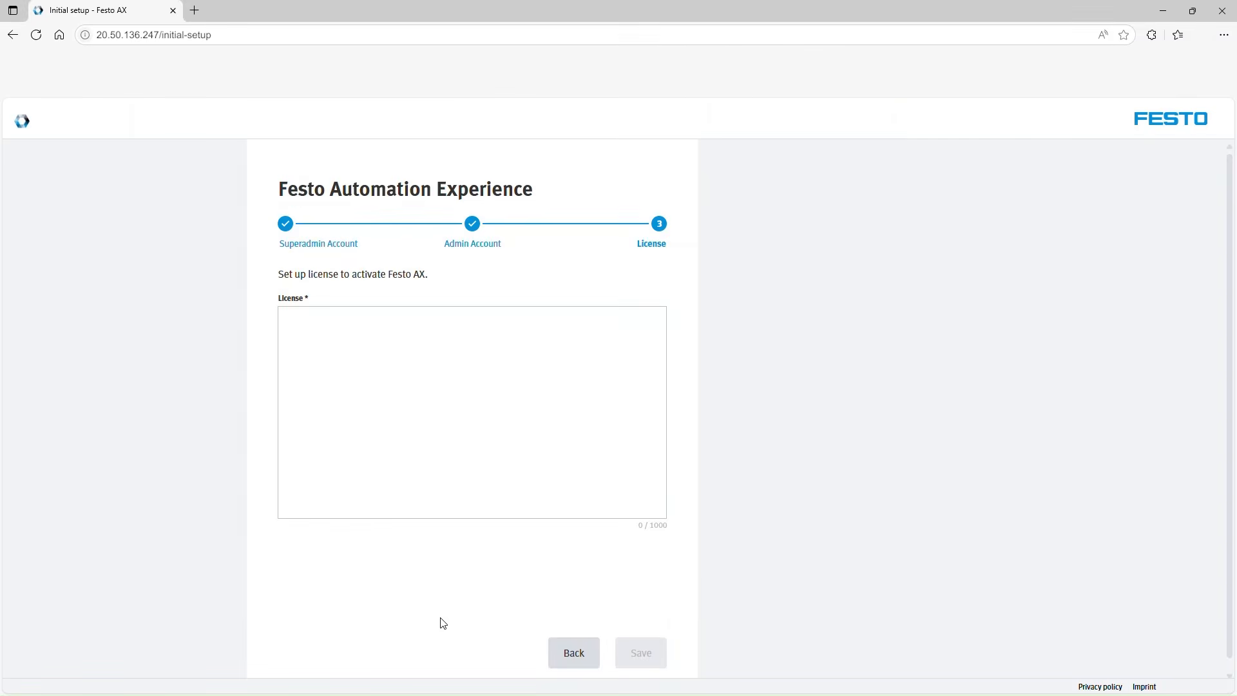
{"action": "left_click", "coordinate": [328, 322]}
{"action": "key", "text": "ctrl+v"}
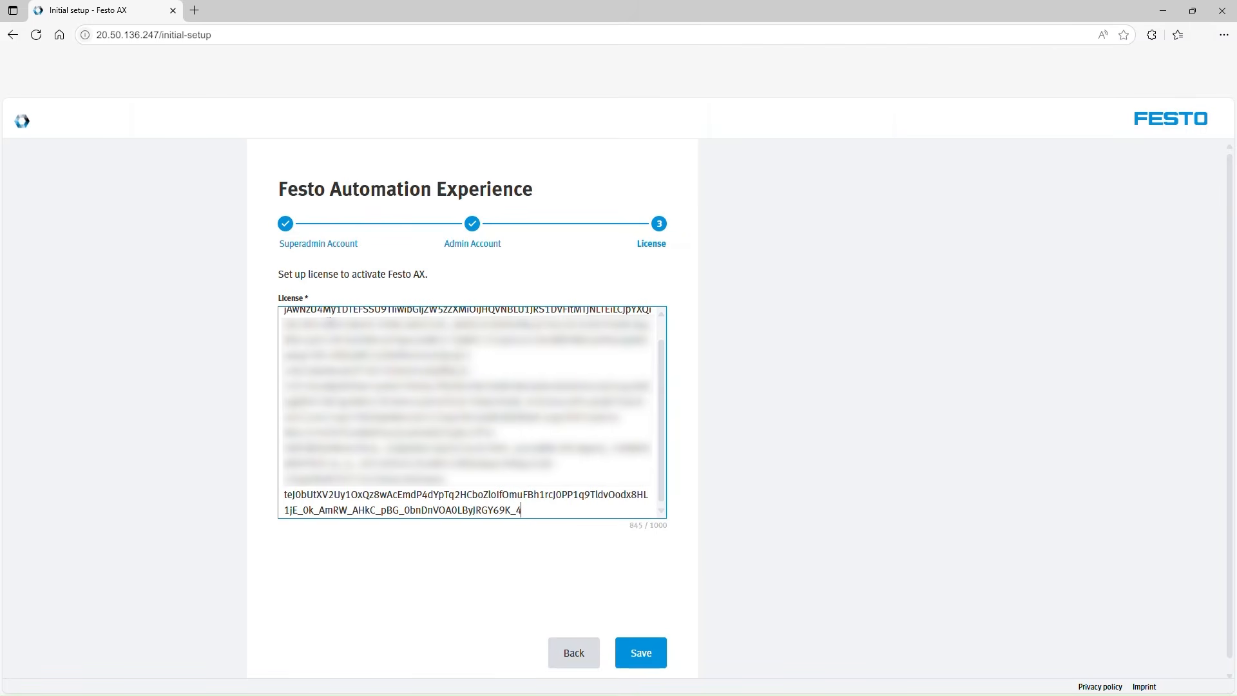
{"action": "left_click", "coordinate": [638, 661]}
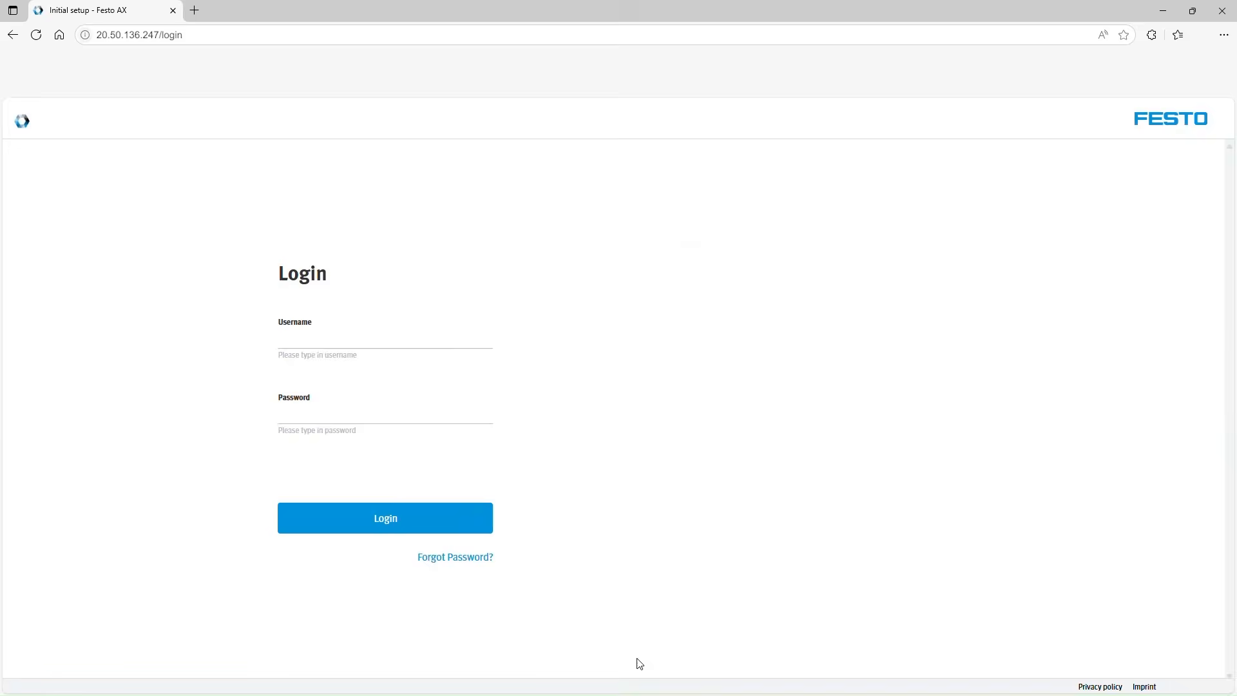
Log in to Festo AX with the admin account's e-mail address and password.
{"action": "left_click", "coordinate": [327, 350]}
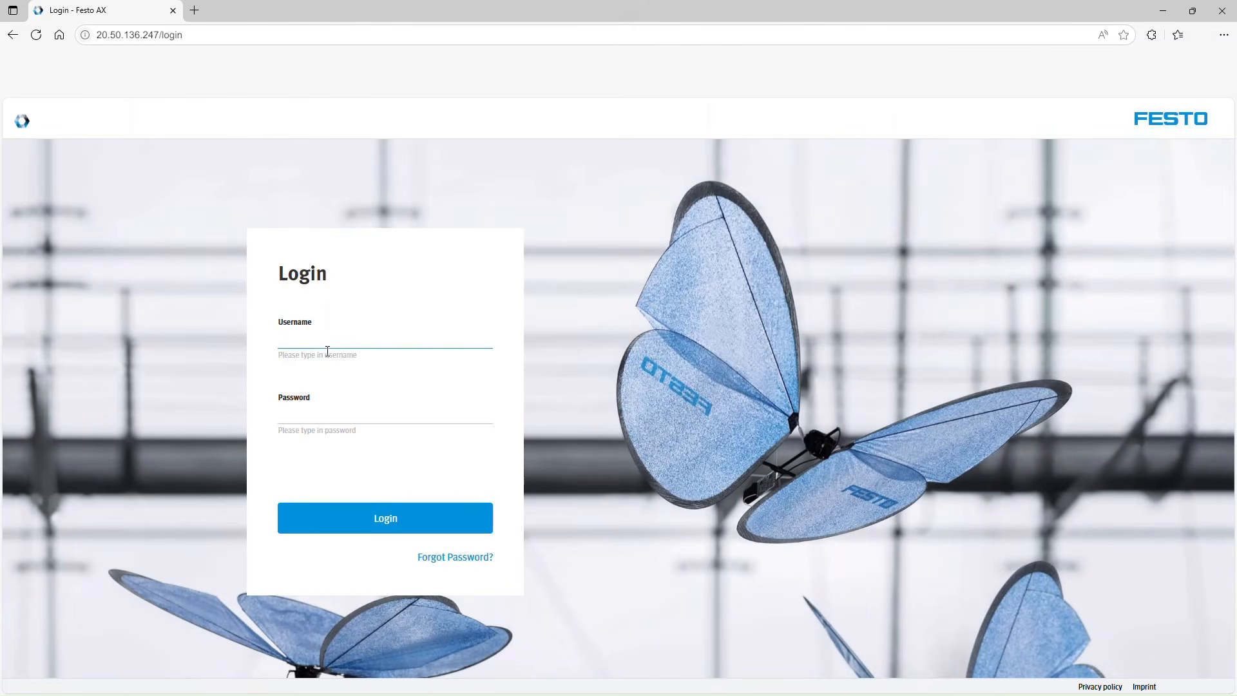
{"action": "type", "text": "myadminuser@mydomain.com"}
{"action": "key", "text": "Tab"}
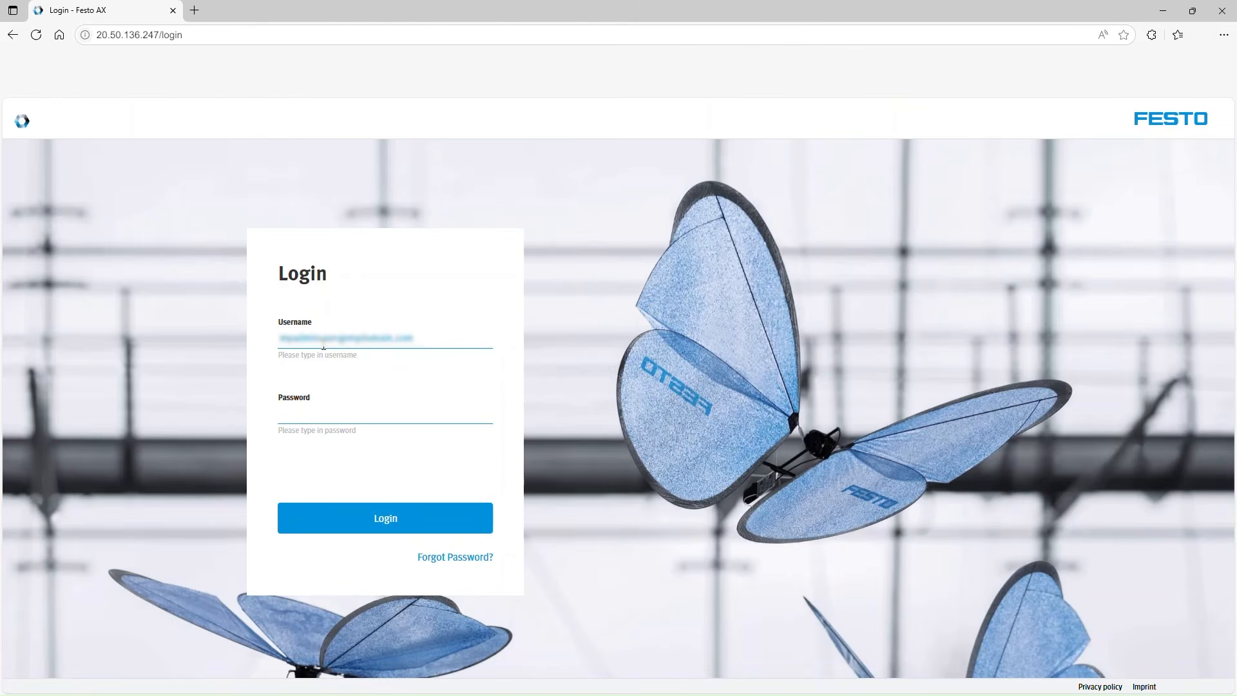
{"action": "type", "text": "•••••••••"}
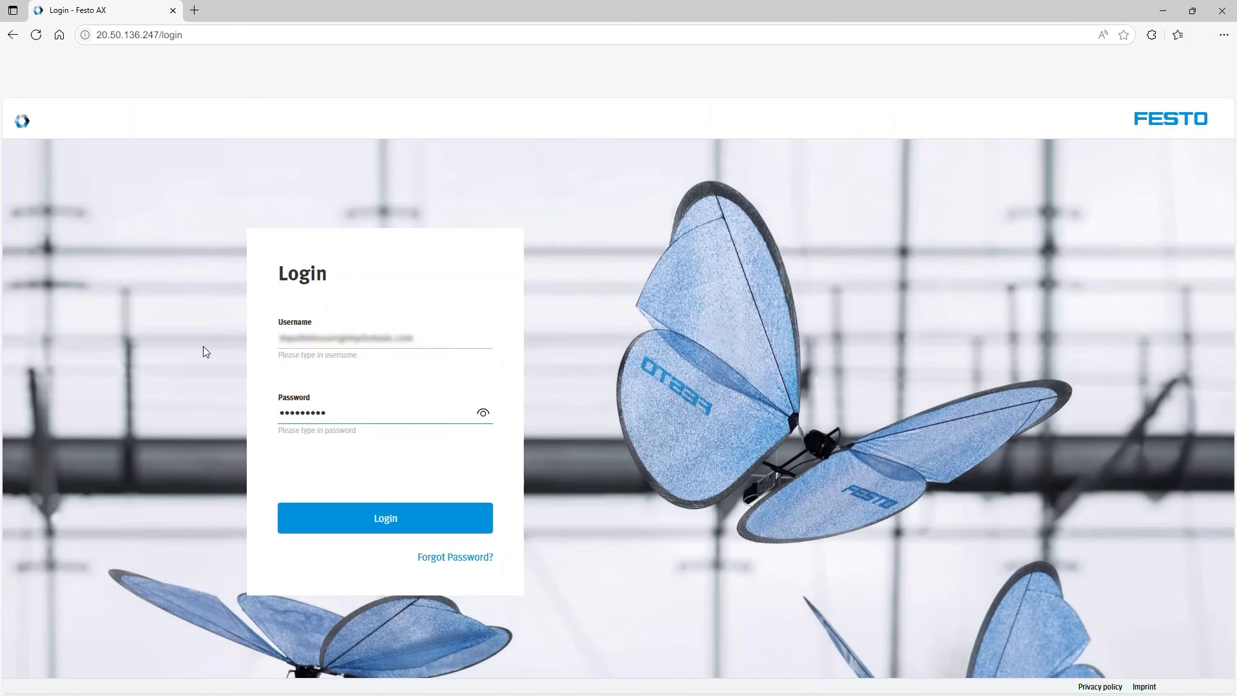
{"action": "left_click", "coordinate": [332, 518]}
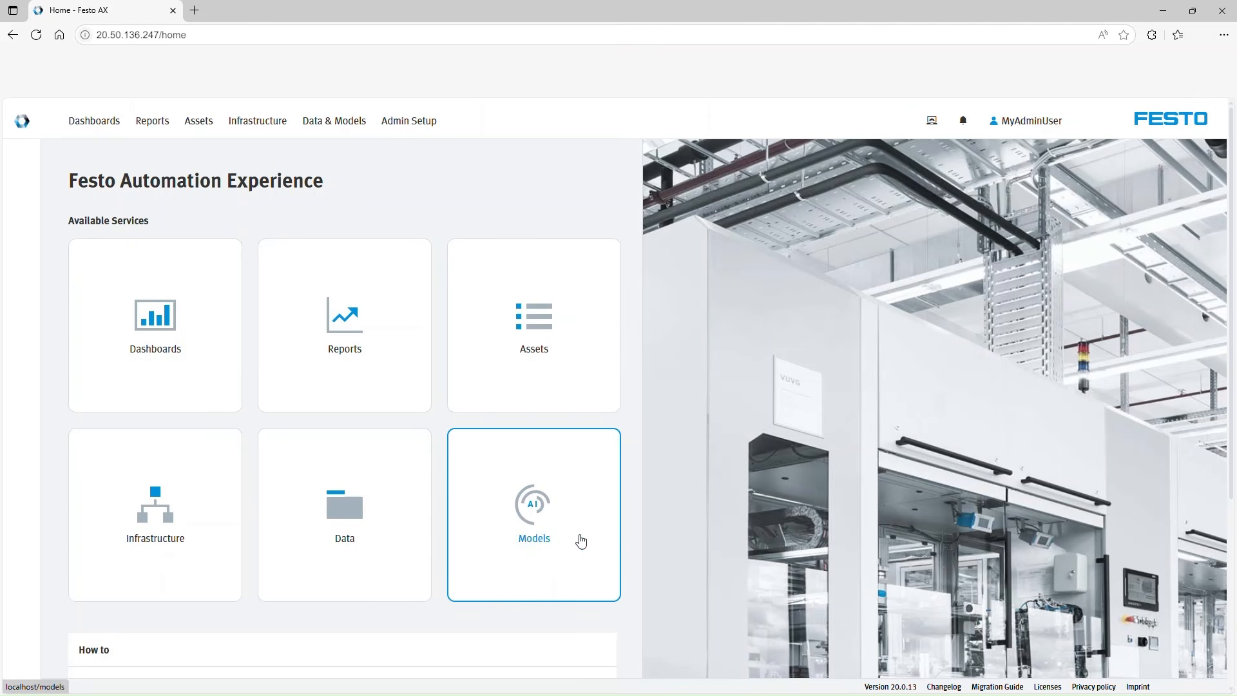
Look over the home page and the Licenses page in Admin Setup, including the form for adding a new license, and cancel that form.
{"action": "scroll", "coordinate": [628, 389], "scroll_direction": "down", "scroll_amount": 5}
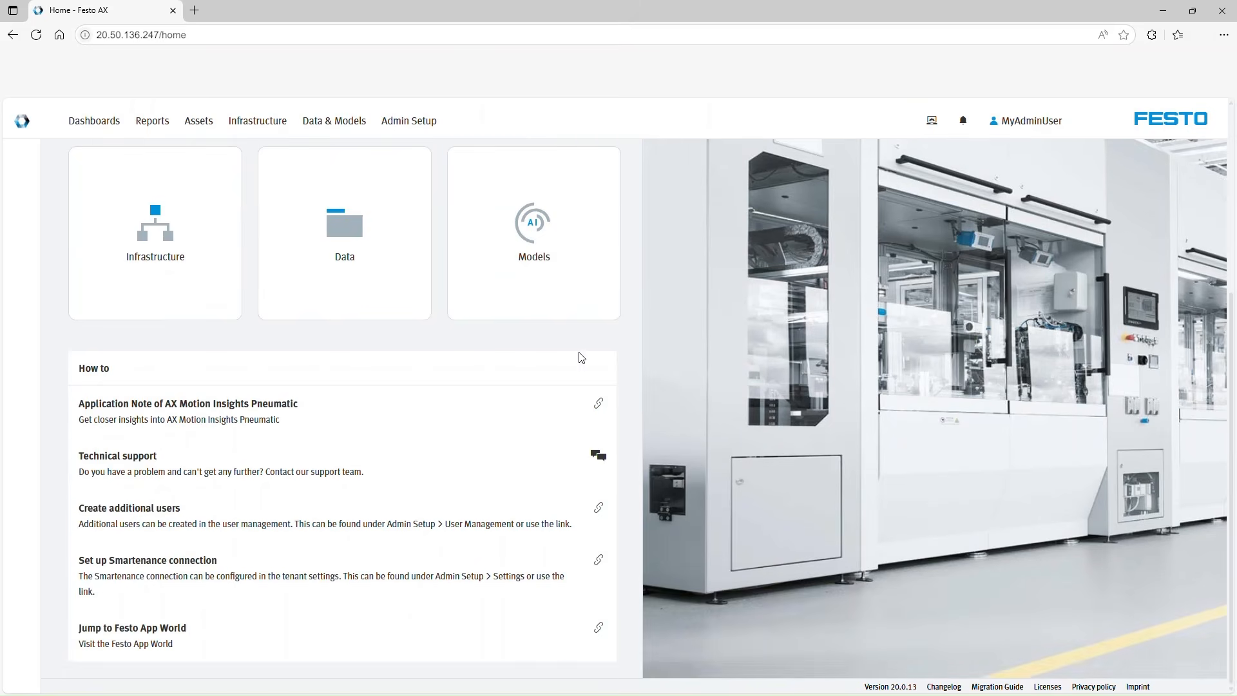
{"action": "scroll", "coordinate": [582, 357], "scroll_direction": "up", "scroll_amount": 5}
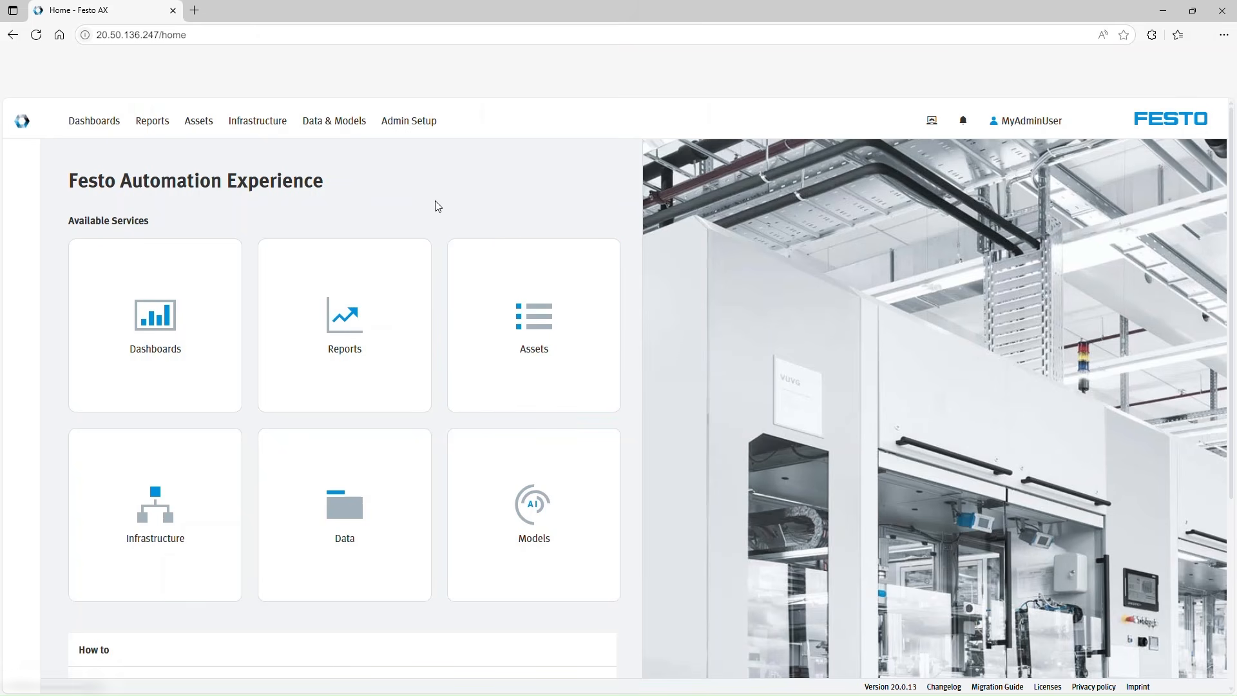
{"action": "left_click", "coordinate": [421, 134]}
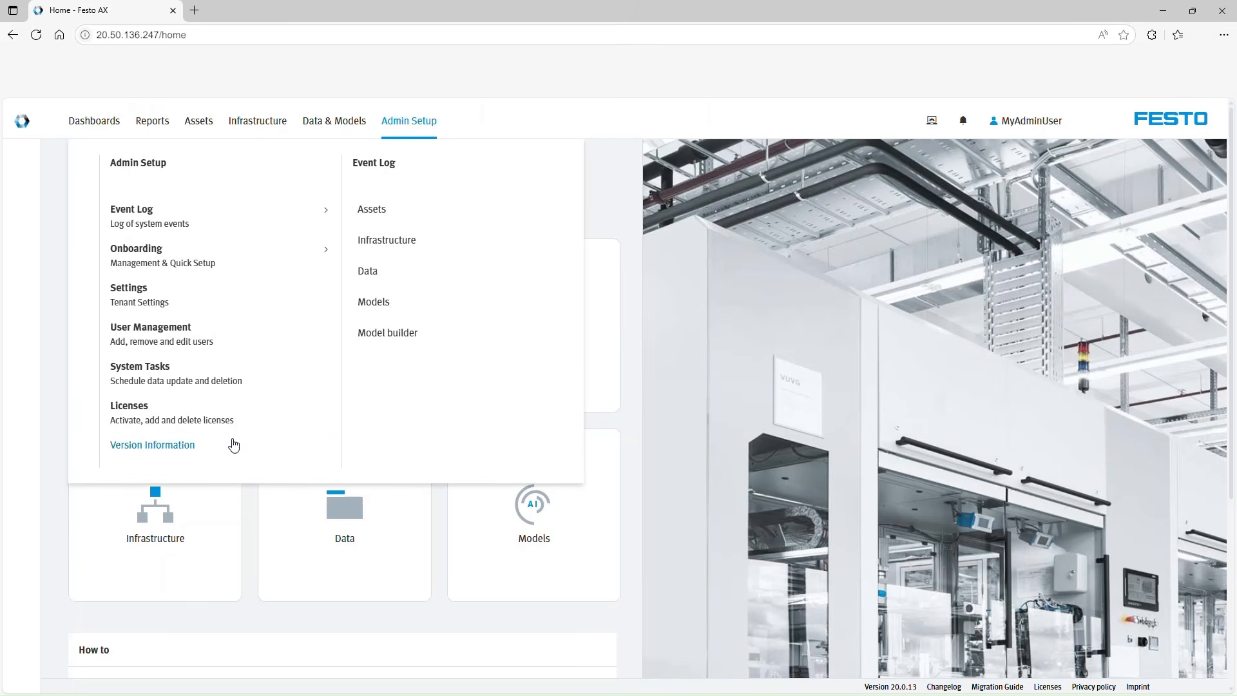
{"action": "left_click", "coordinate": [155, 420]}
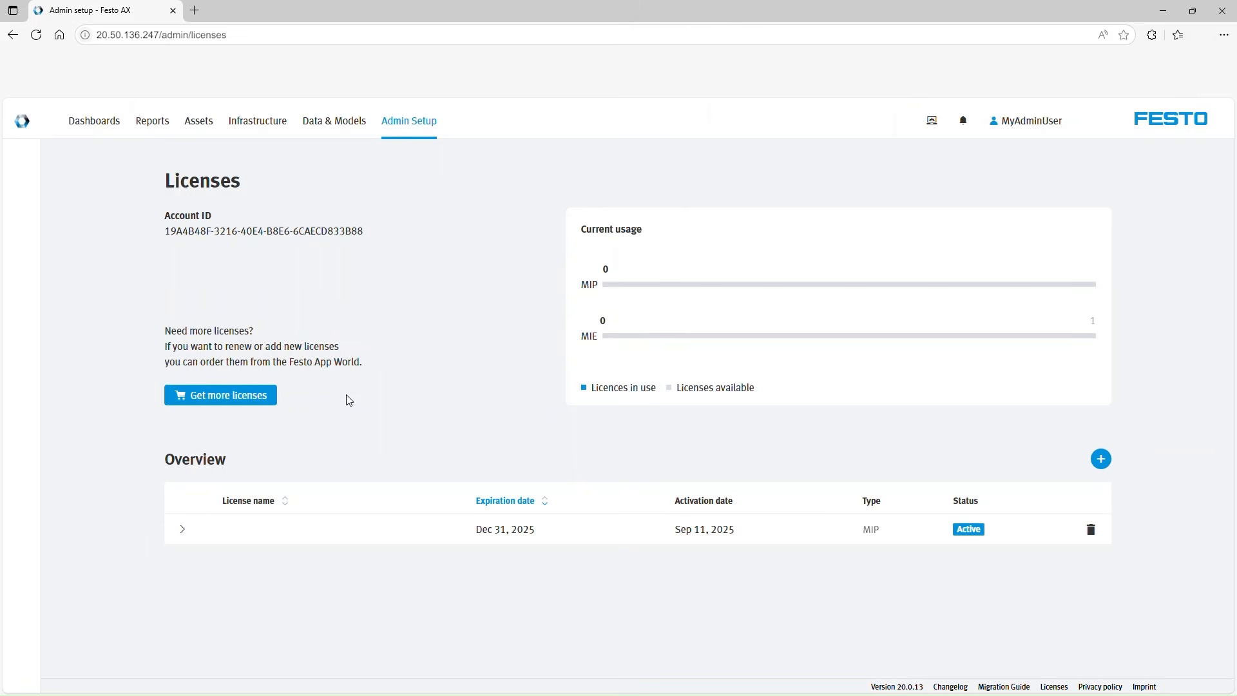
{"action": "left_click", "coordinate": [1103, 459]}
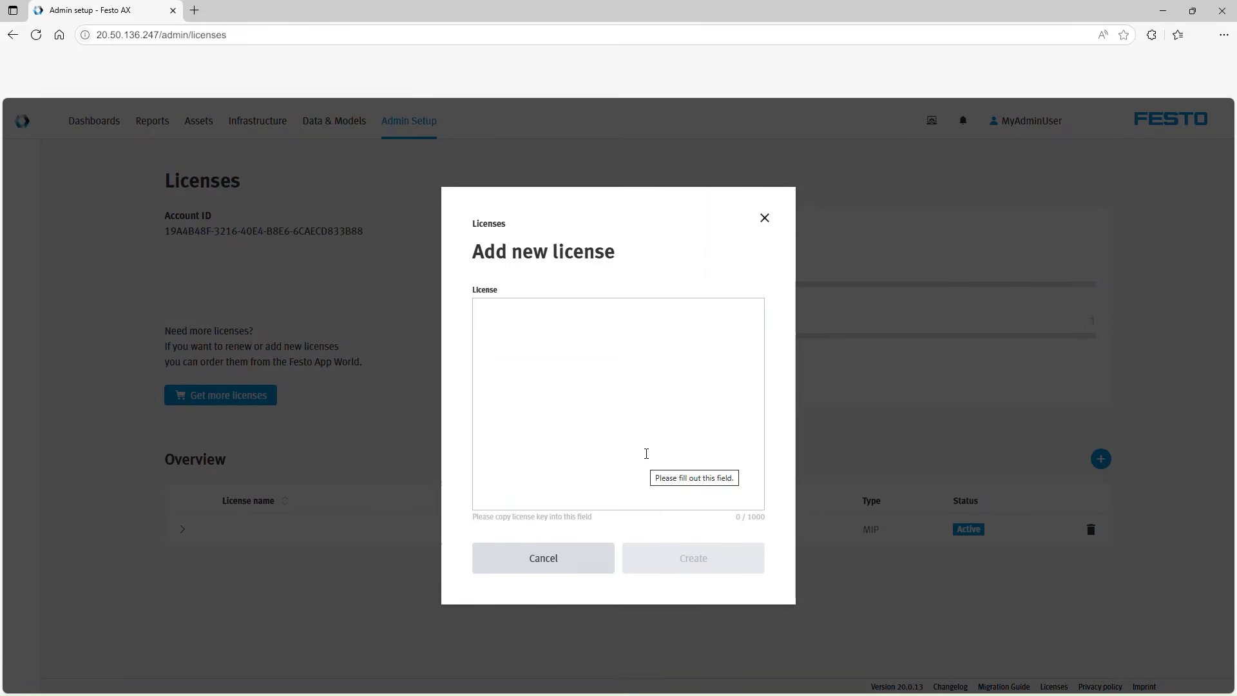
{"action": "left_click", "coordinate": [570, 565]}
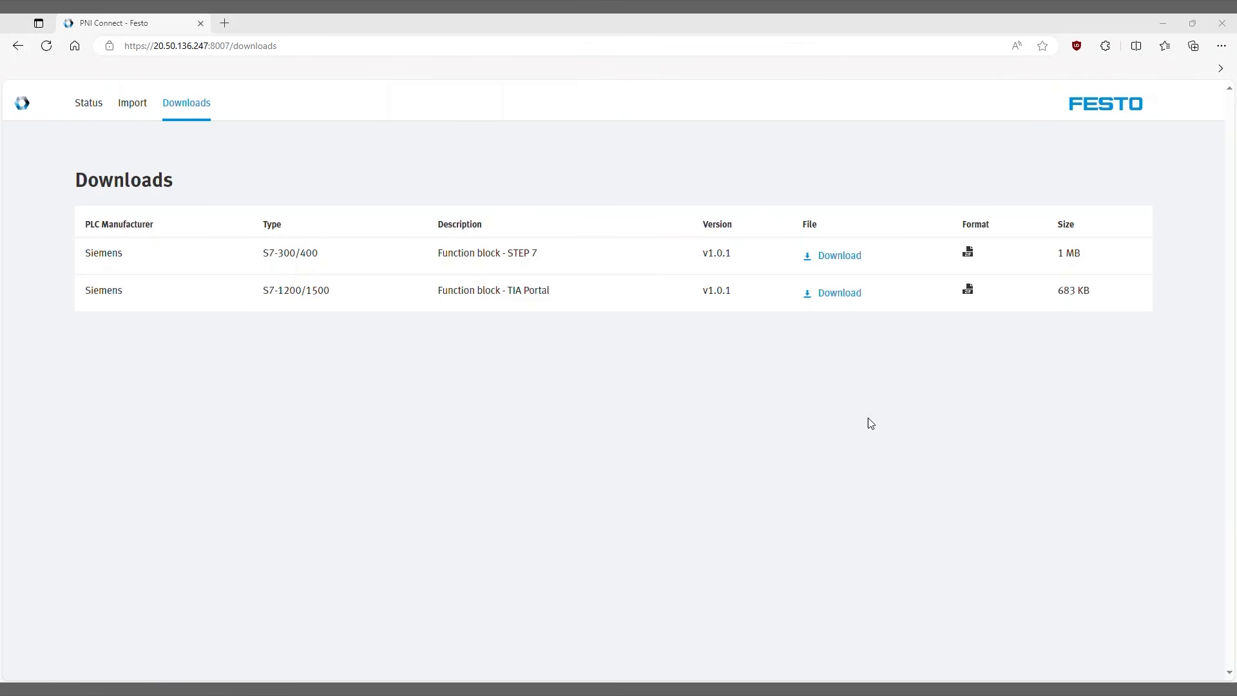
Download the Siemens S7-1200/1500 TIA Portal function block, and in TIA Portal open and upgrade the global library Motion Insights Pneumatic 1.0.1.
{"action": "left_click", "coordinate": [834, 298]}
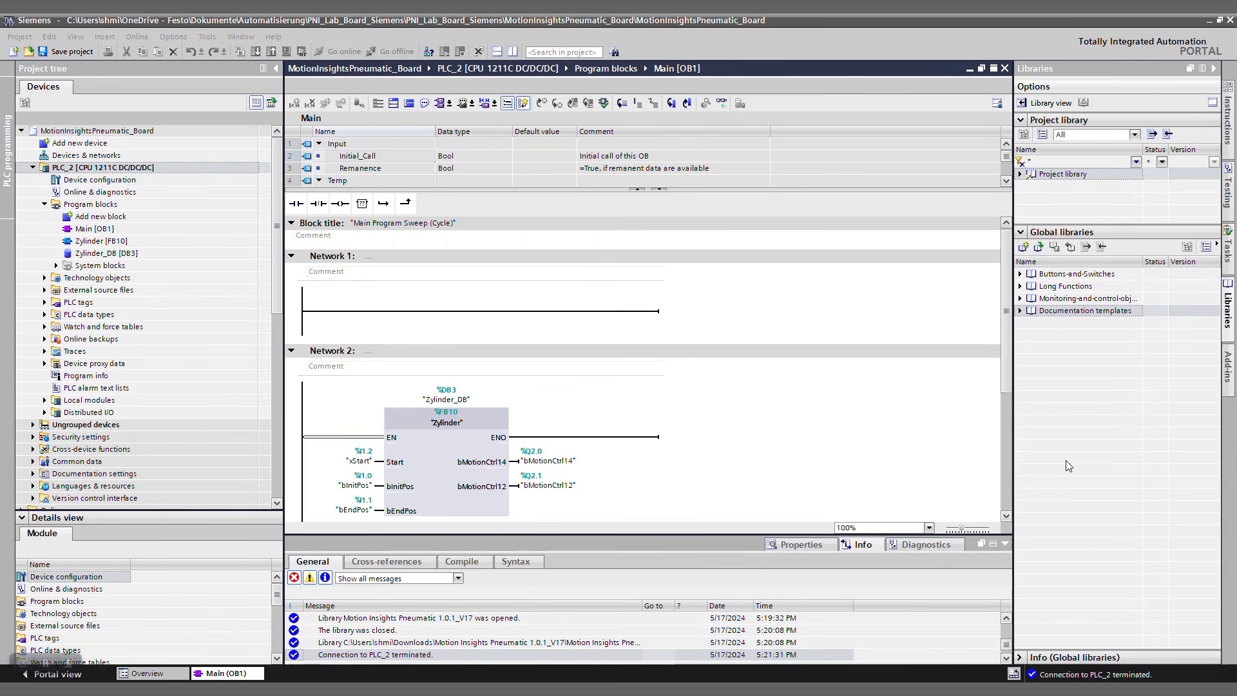
{"action": "left_click", "coordinate": [1038, 248]}
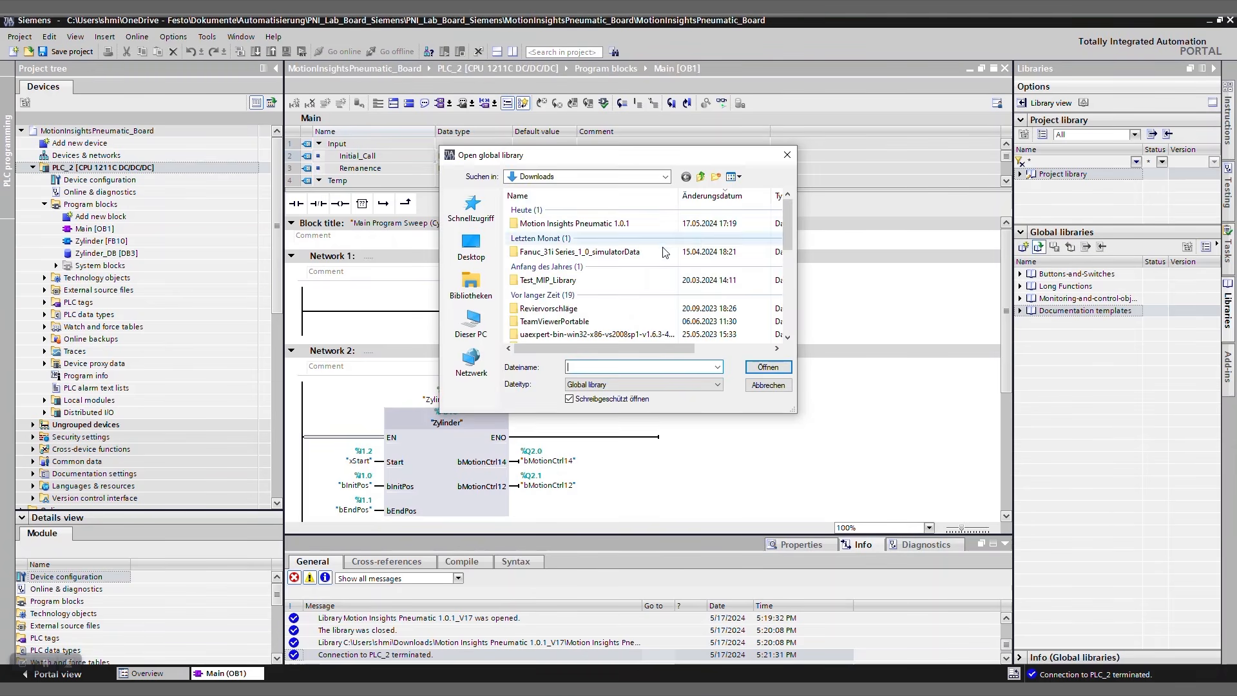
{"action": "double_click", "coordinate": [596, 225]}
{"action": "double_click", "coordinate": [595, 308]}
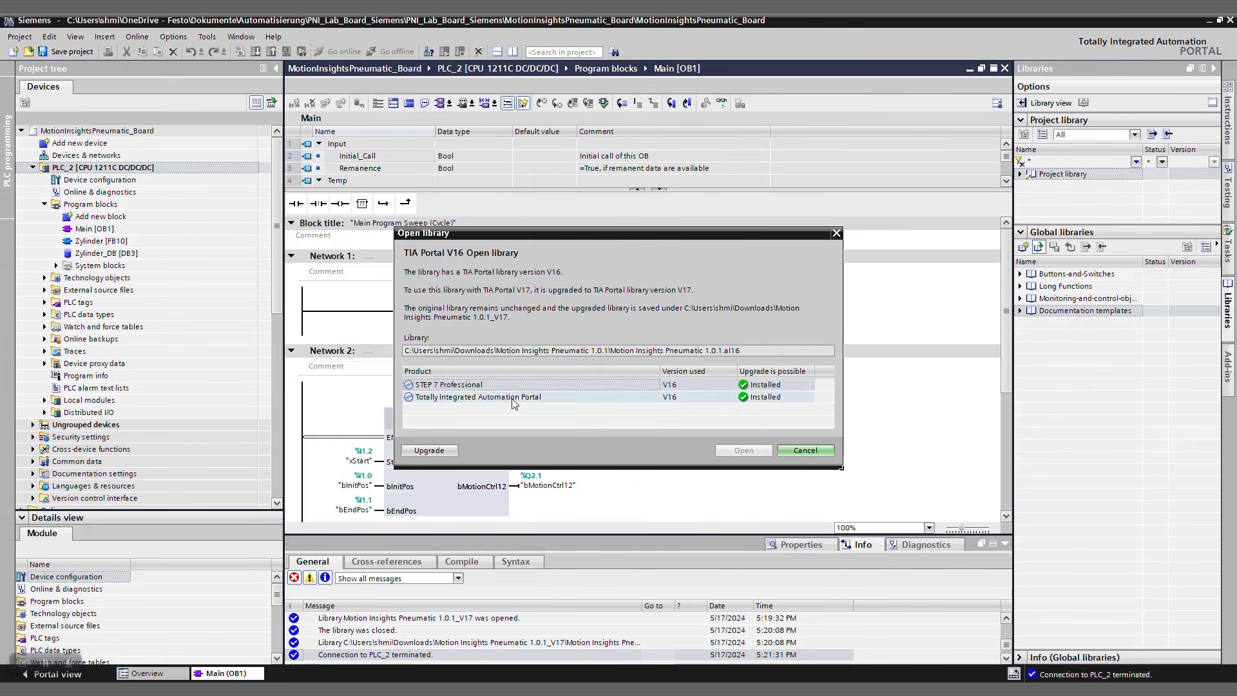
{"action": "left_click", "coordinate": [429, 451]}
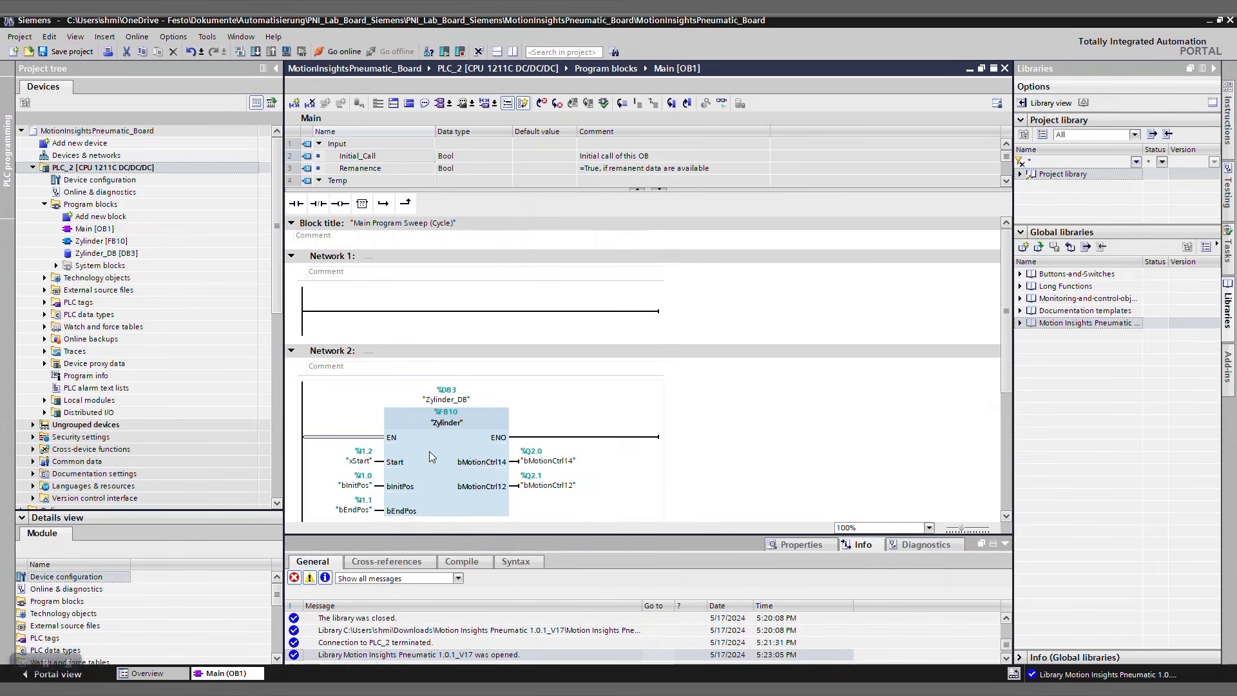
Insert the library's master copy FB_MIP into Network 1 of Main [OB1] with the single-instance data block FB_MIP_DB.
{"action": "left_click", "coordinate": [1021, 324]}
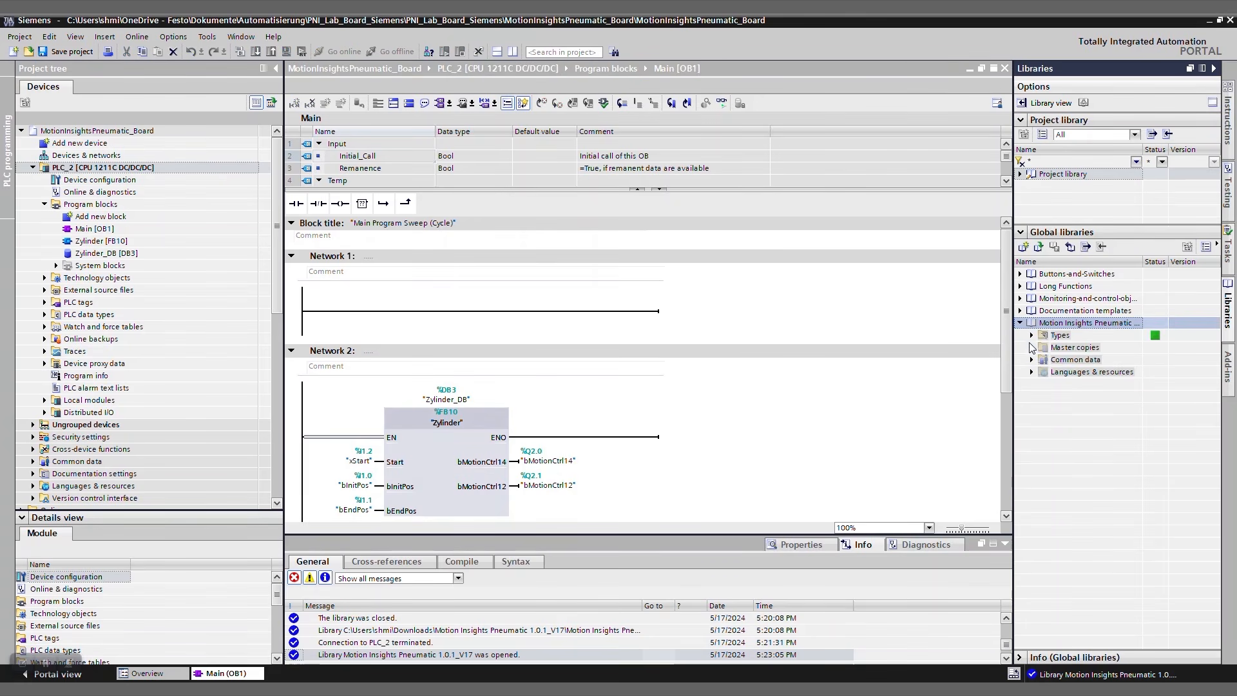
{"action": "left_click", "coordinate": [1031, 348]}
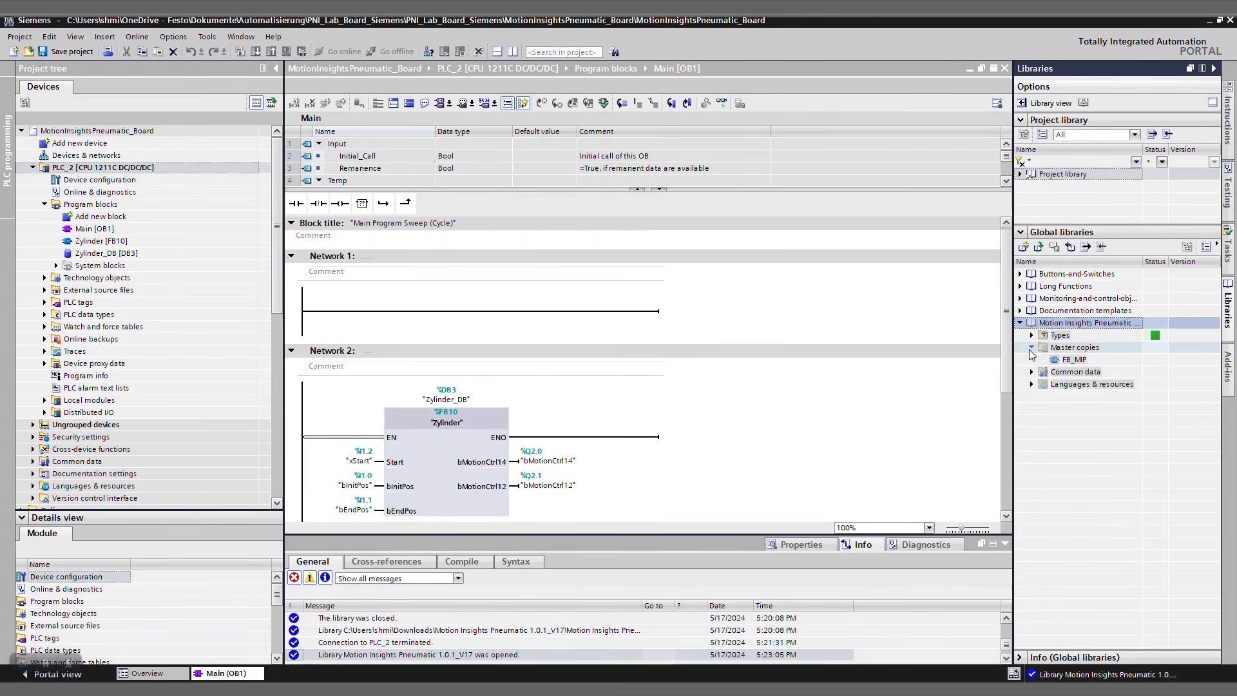
{"action": "left_click", "coordinate": [1069, 360]}
{"action": "left_click_drag", "start_coordinate": [984, 353], "coordinate": [485, 317]}
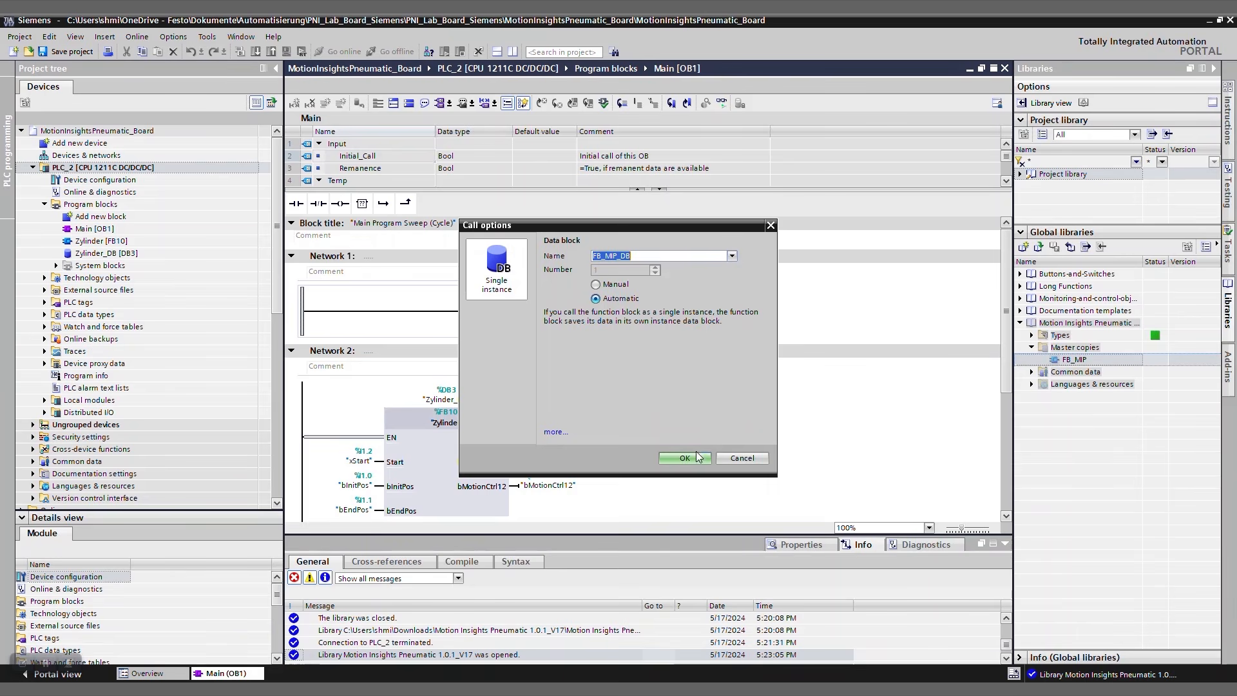
{"action": "left_click", "coordinate": [686, 458]}
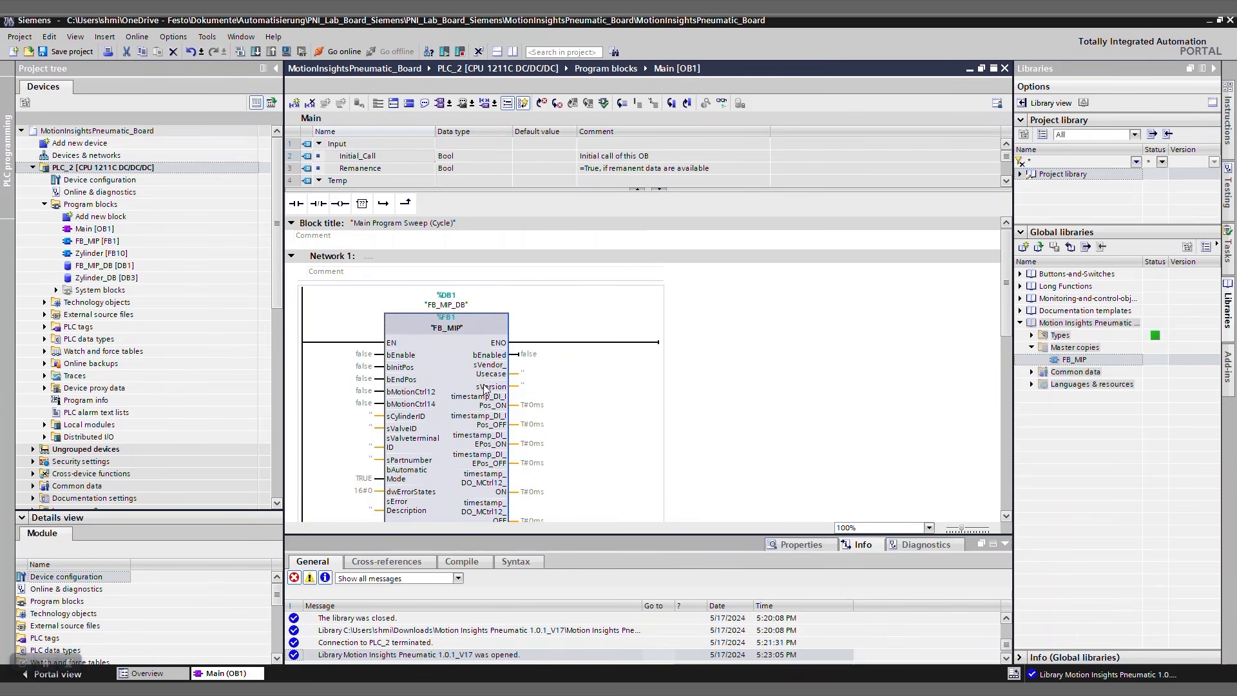
Set the bEnable input of the FB_MIP block to true.
{"action": "left_click", "coordinate": [362, 356]}
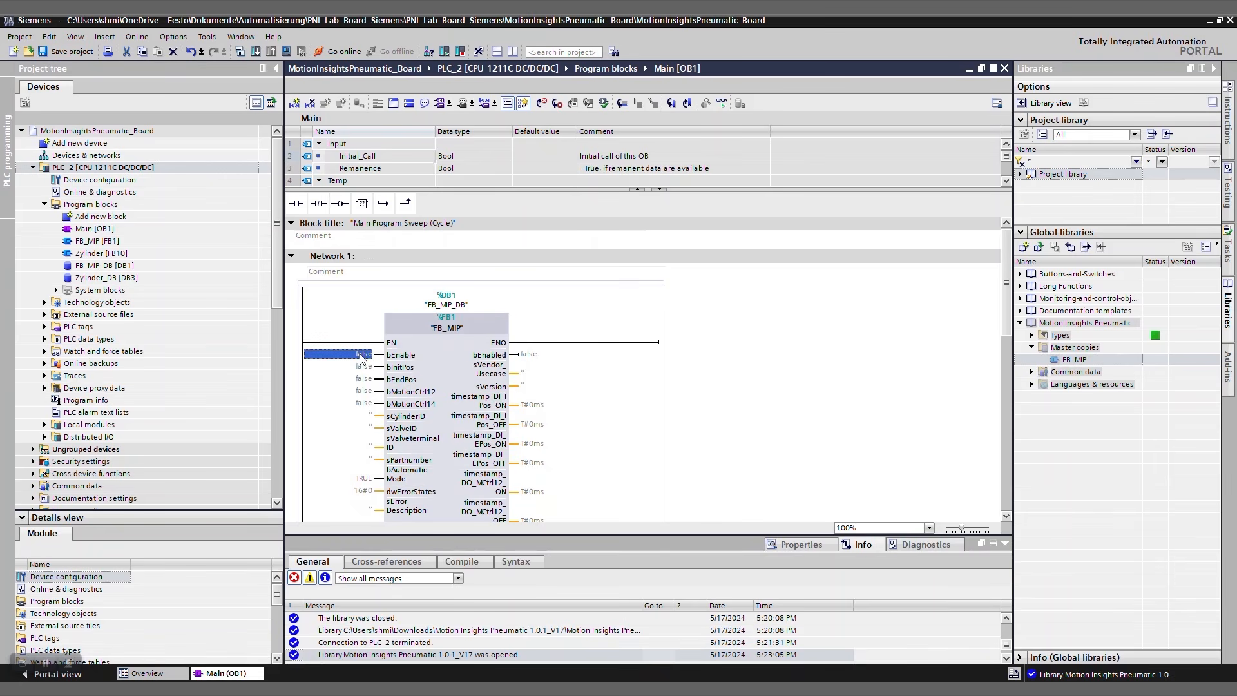
{"action": "left_click", "coordinate": [362, 355]}
{"action": "type", "text": "true"}
{"action": "key", "text": "Return"}
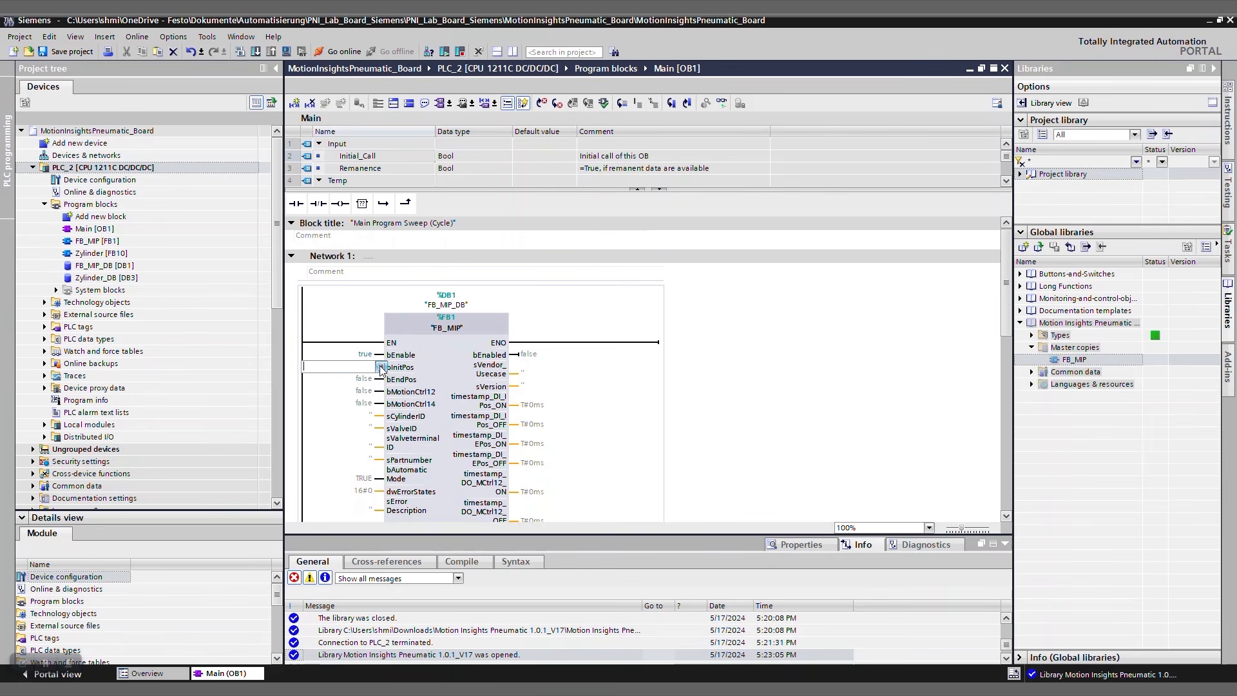
Assign the tags "bInitPos" and "bEndPos" to the FB_MIP block's matching position inputs.
{"action": "left_click", "coordinate": [381, 367]}
{"action": "left_click", "coordinate": [371, 419]}
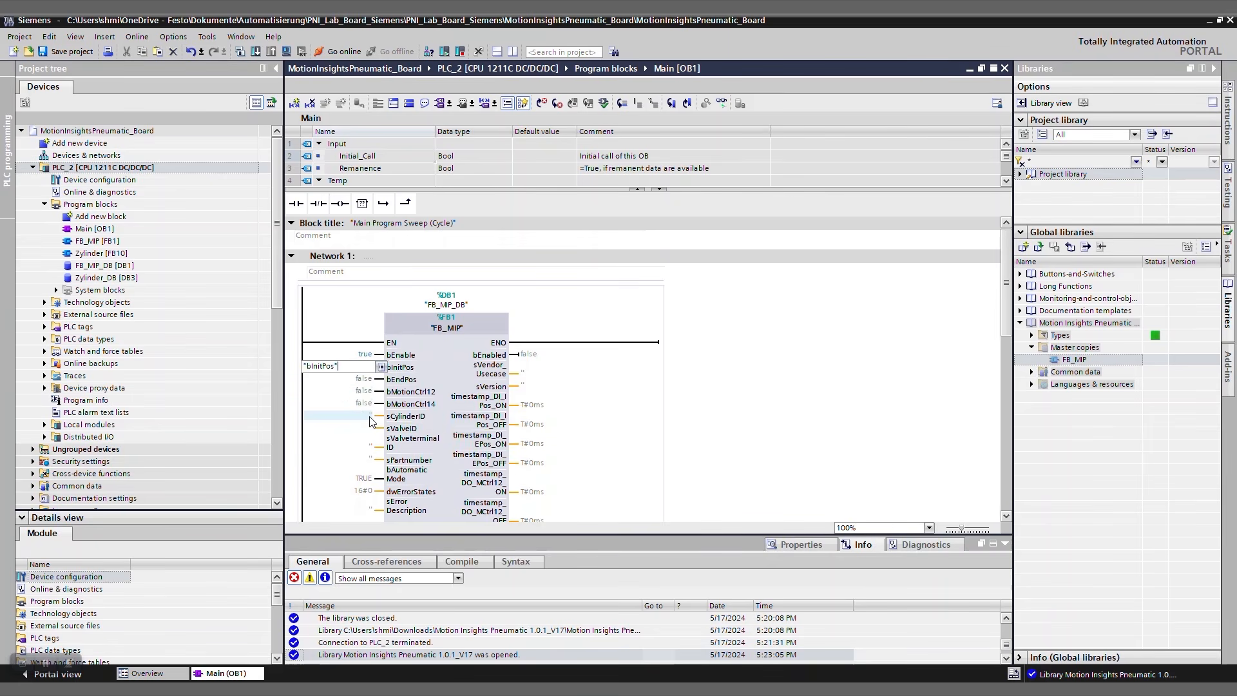
{"action": "key", "text": "Return"}
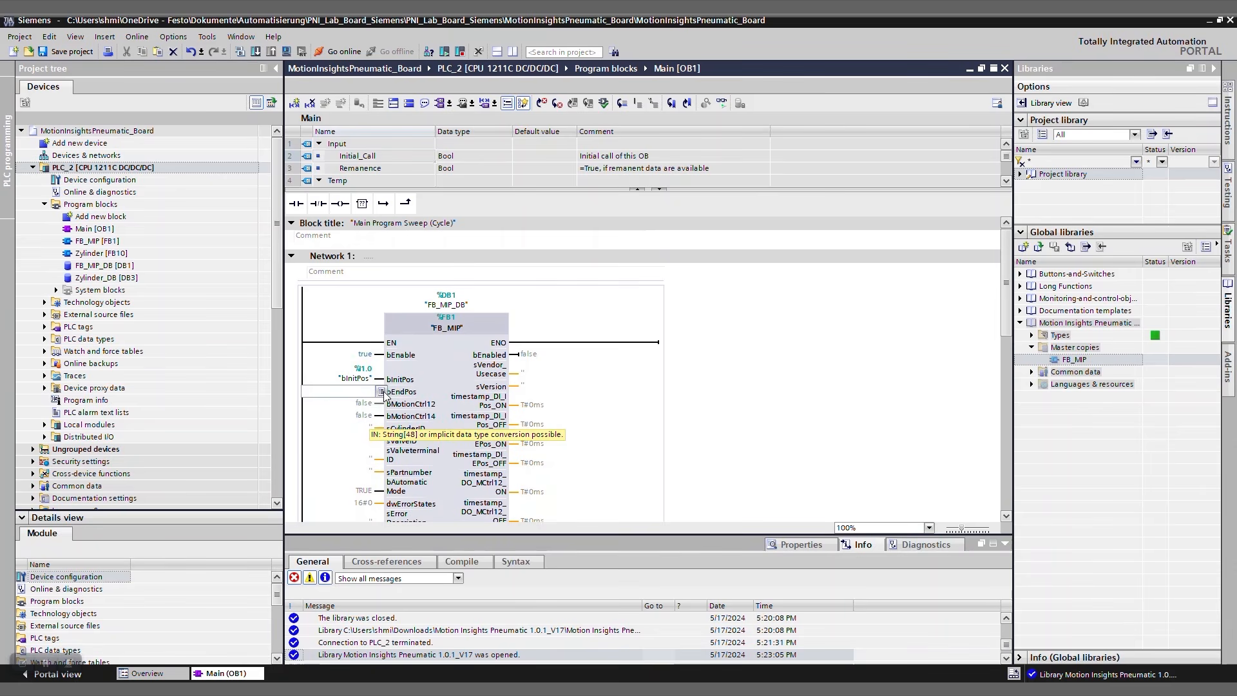
{"action": "left_click", "coordinate": [381, 392]}
{"action": "left_click", "coordinate": [359, 430]}
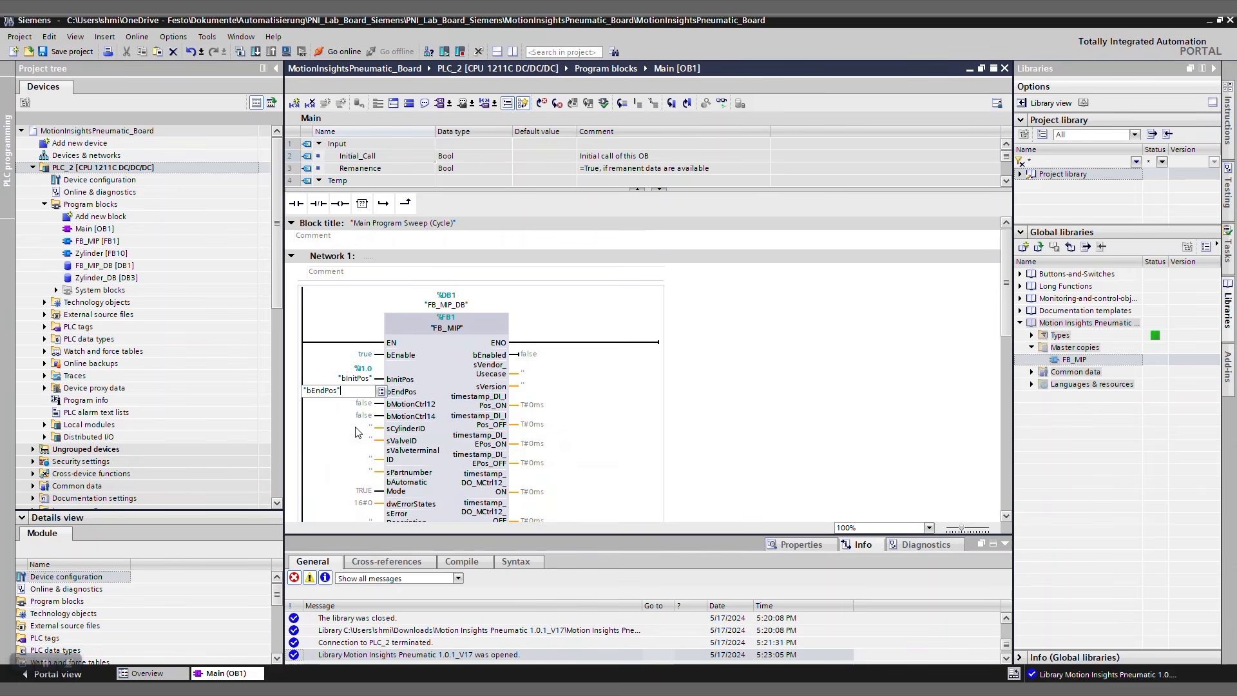
{"action": "key", "text": "Return"}
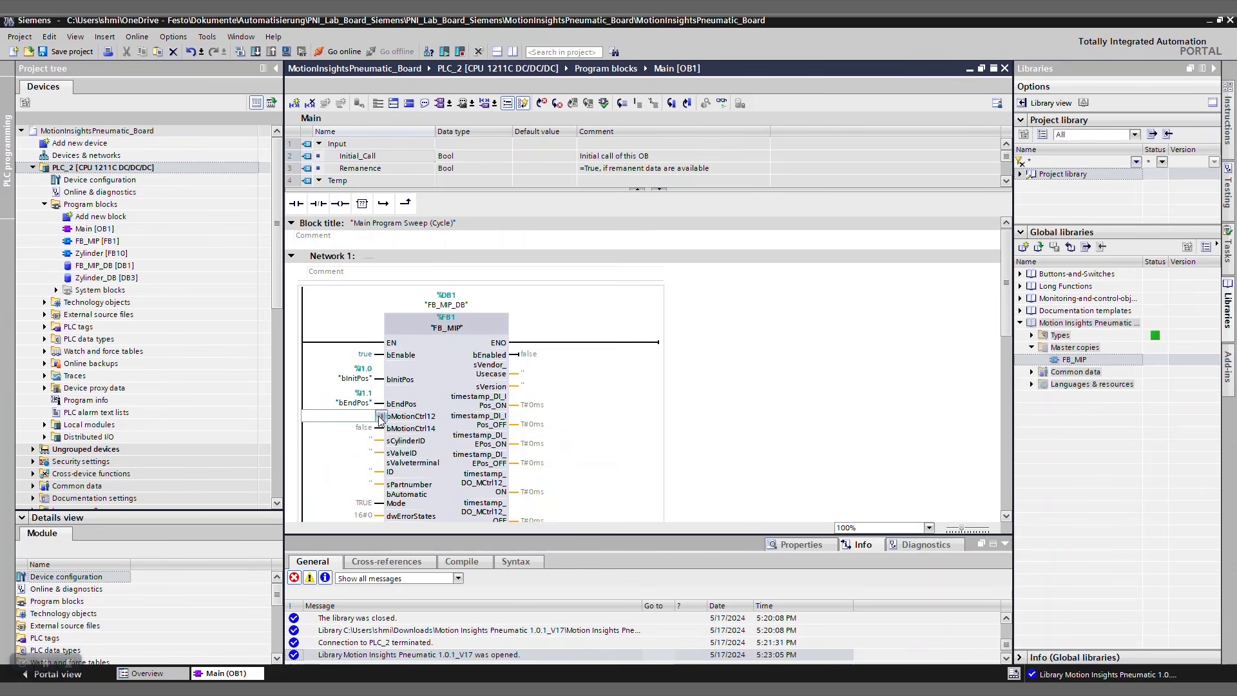
Assign the tags "bMotionCtrl12" and "bMotionCtrl14" to the FB_MIP block's matching motion control inputs.
{"action": "left_click", "coordinate": [381, 416]}
{"action": "left_click", "coordinate": [365, 478]}
{"action": "key", "text": "Return"}
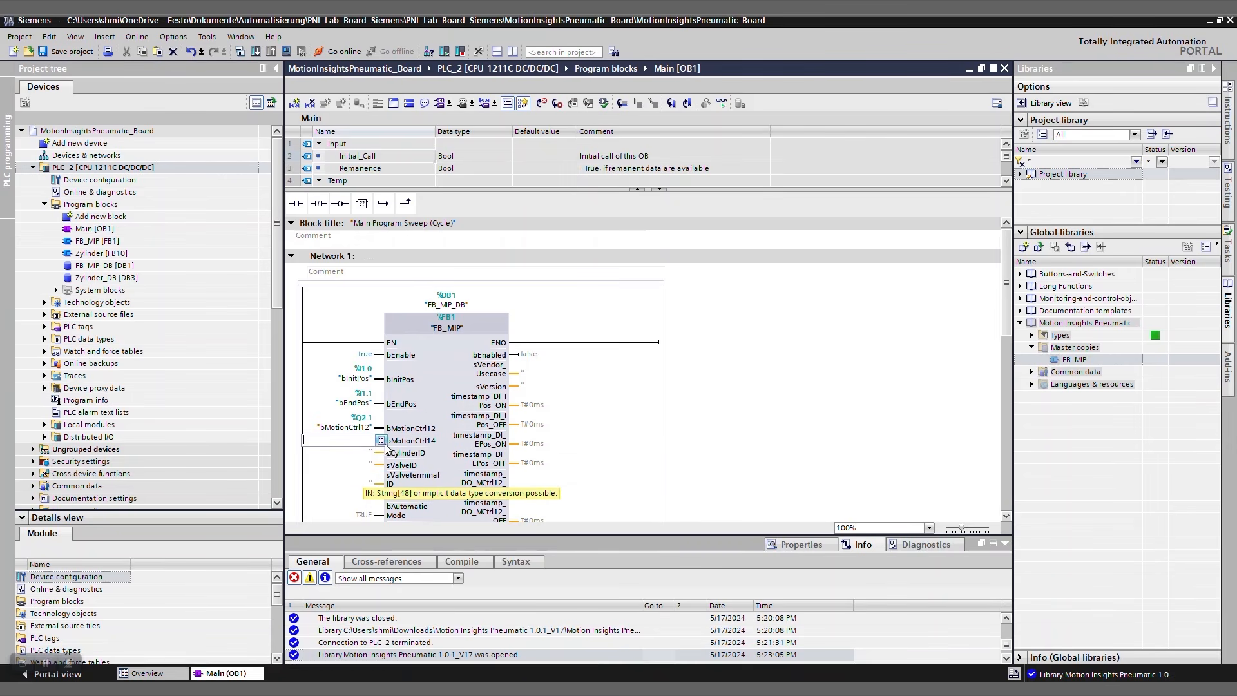
{"action": "left_click", "coordinate": [381, 442]}
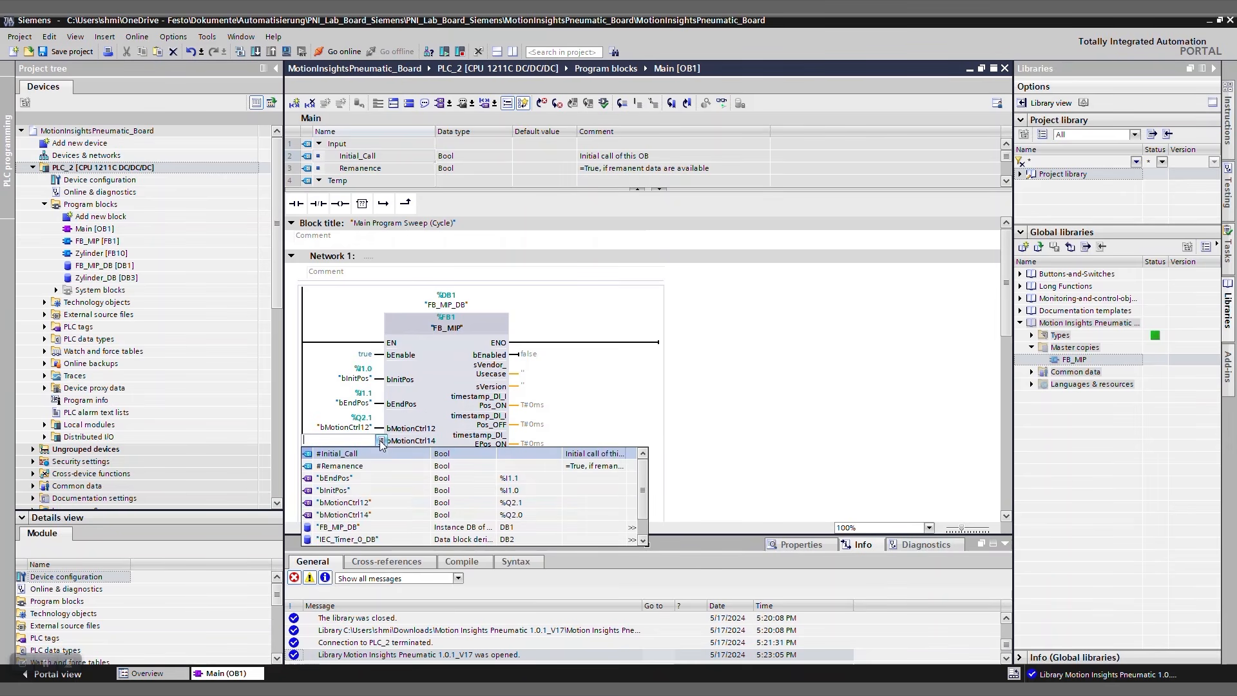
{"action": "left_click", "coordinate": [360, 515]}
{"action": "key", "text": "Return"}
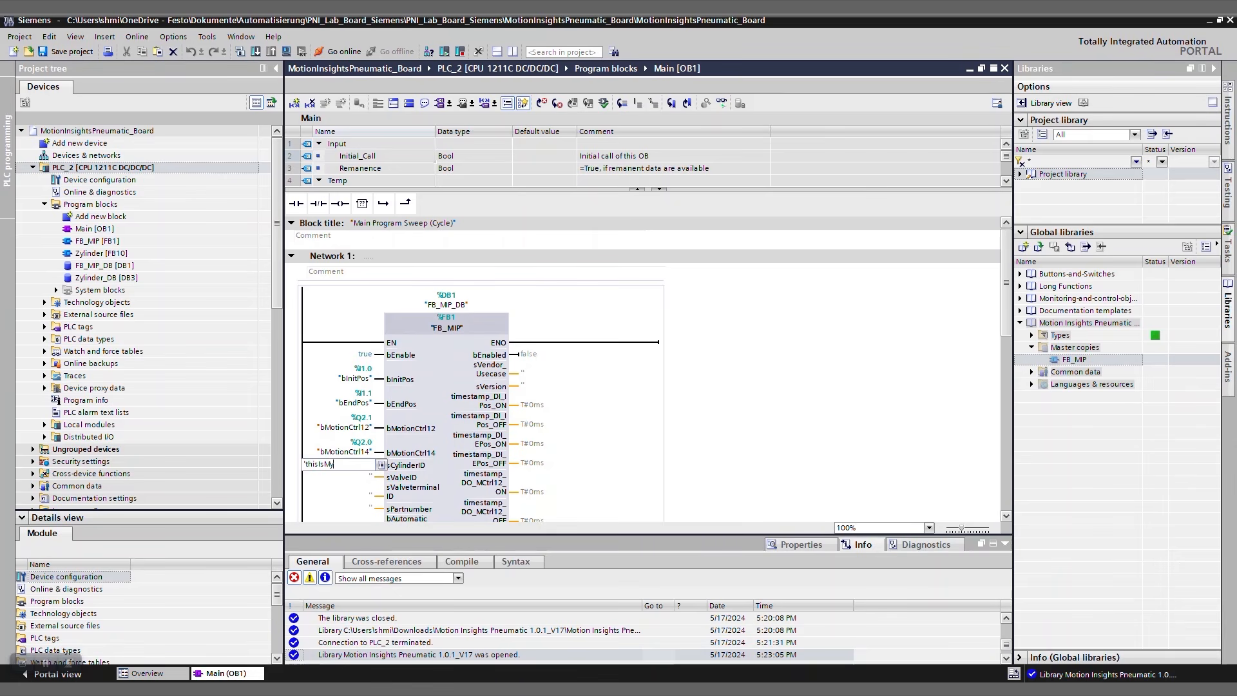
Set FB_MIP's sCylinderID to 'thisIsMyCylinder', sValveID to 'thisIsMyValve' and sValveterminalID to 'thisIsMyTerminal'.
{"action": "type", "text": "'thisIsMyCylinder'"}
{"action": "key", "text": "Return"}
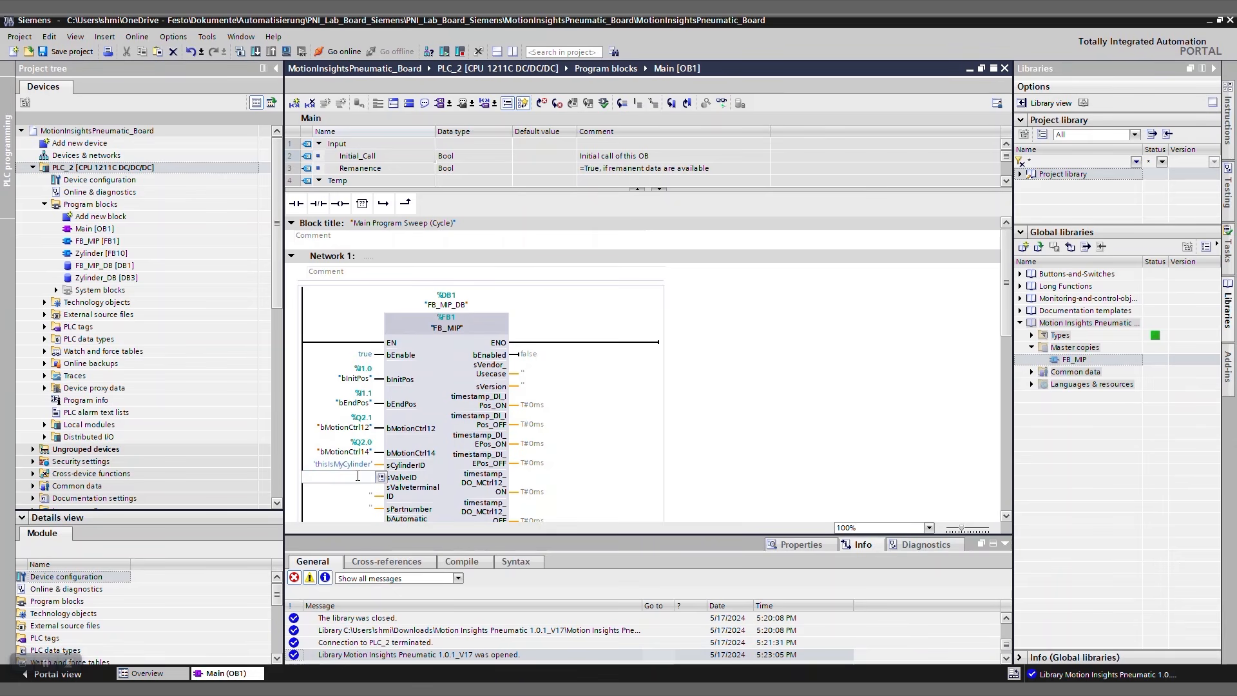
{"action": "type", "text": "'thisIsMyValve'"}
{"action": "key", "text": "Return"}
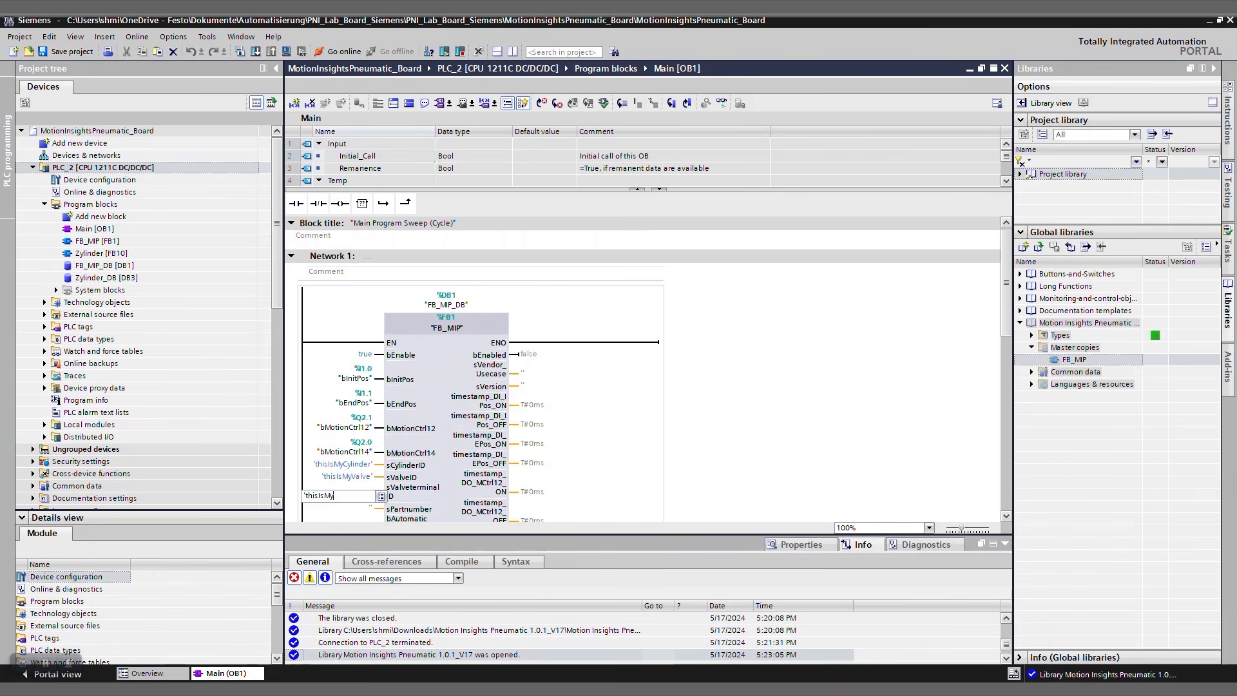
{"action": "type", "text": "'thisIsMyTerminal'"}
{"action": "key", "text": "Return"}
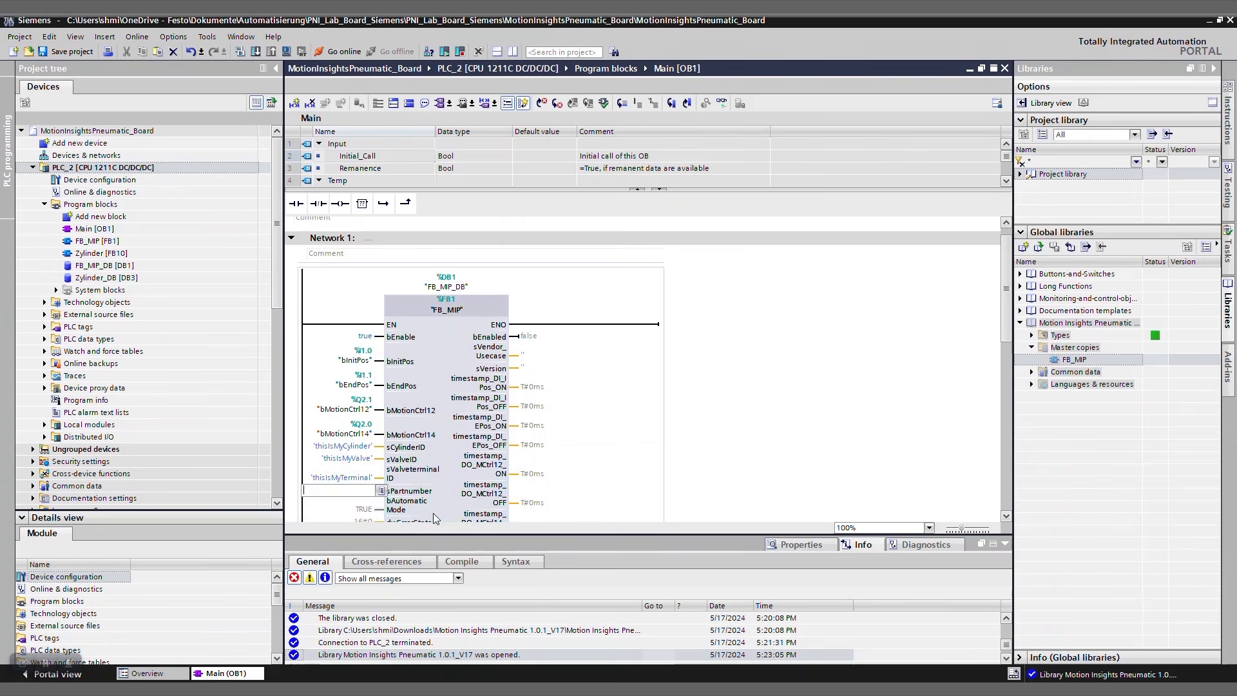
Set the bAutomaticMode input of the FB_MIP block to TRUE.
{"action": "scroll", "coordinate": [463, 509], "scroll_direction": "down", "scroll_amount": 1}
{"action": "left_click", "coordinate": [369, 485]}
{"action": "type", "text": "TUE"}
{"action": "key", "text": "Return"}
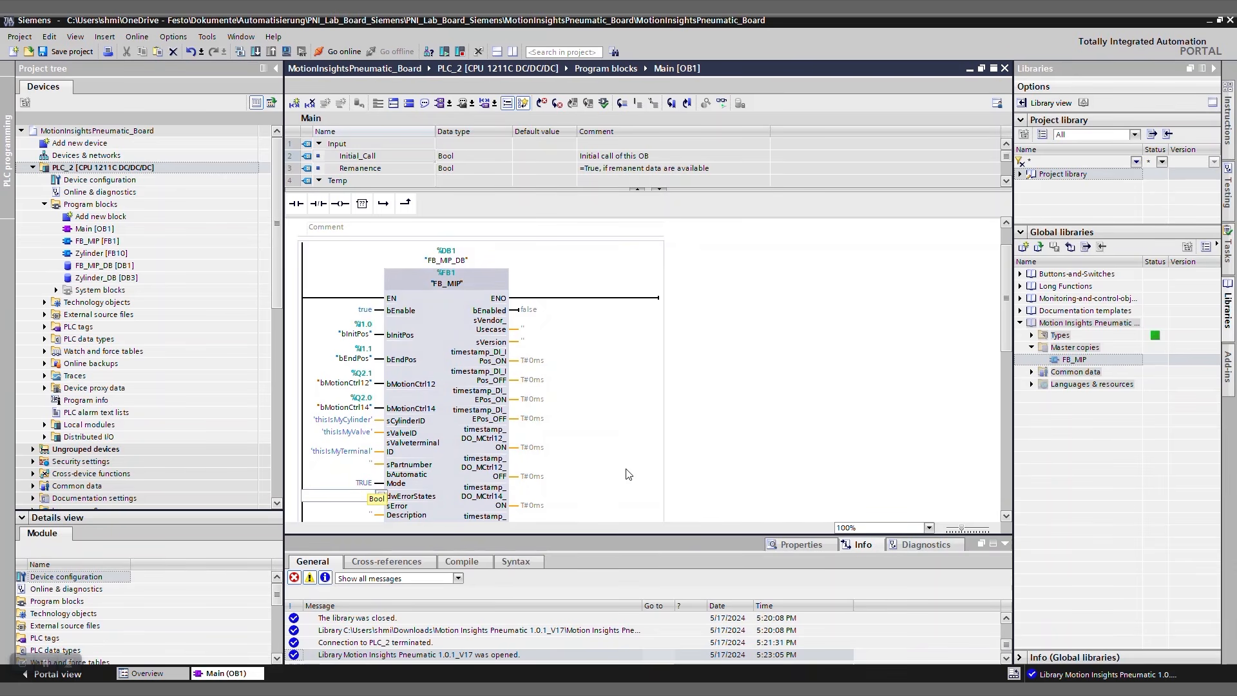
{"action": "scroll", "coordinate": [723, 464], "scroll_direction": "down", "scroll_amount": 3}
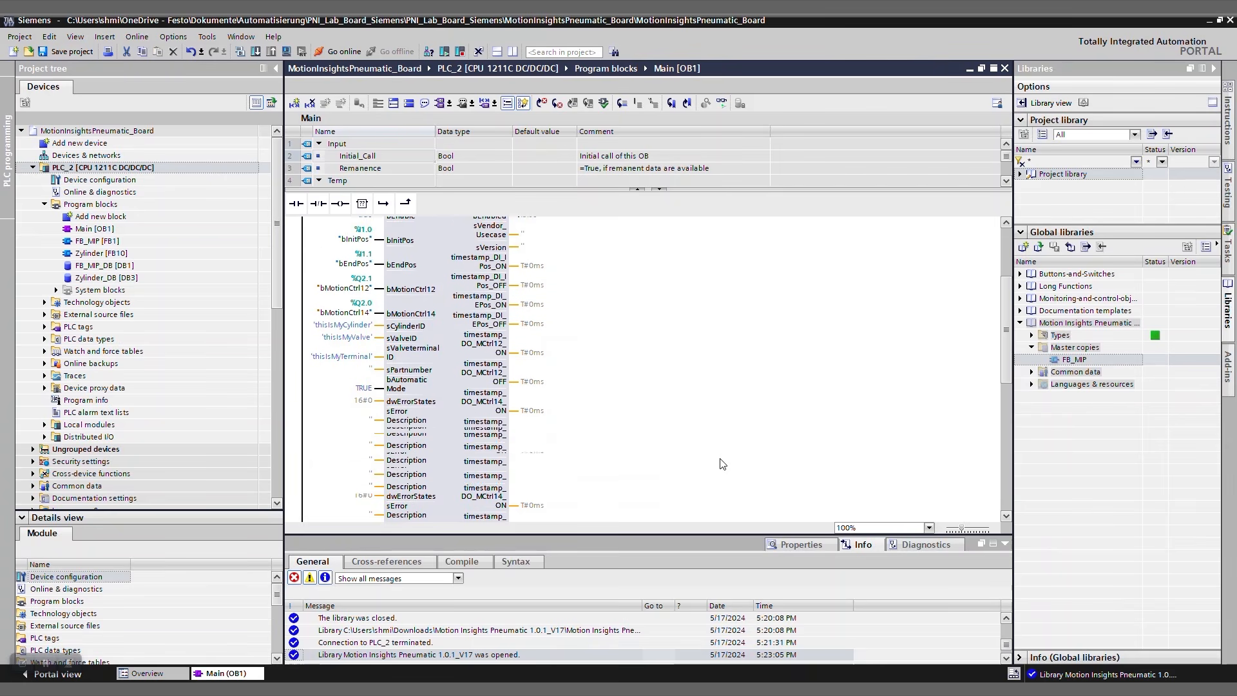
{"action": "scroll", "coordinate": [723, 464], "scroll_direction": "up", "scroll_amount": 2}
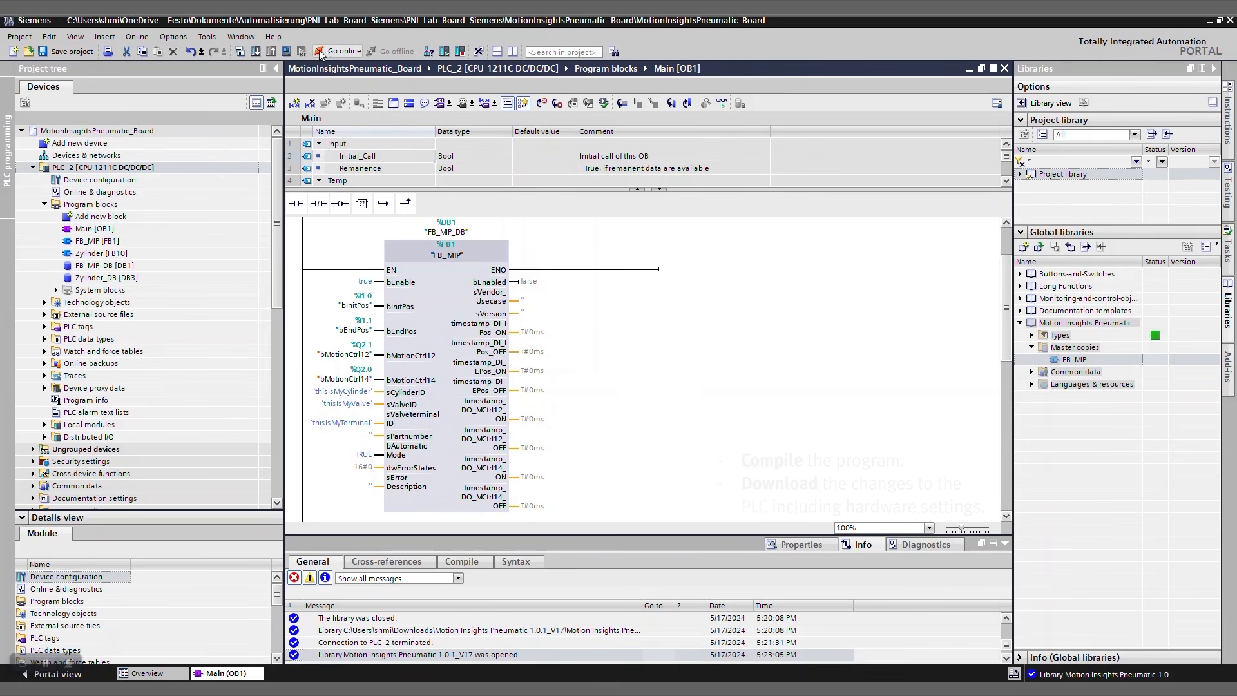
Compile and download the changed program to PLC_2 and go online with the controller.
{"action": "left_click", "coordinate": [256, 52]}
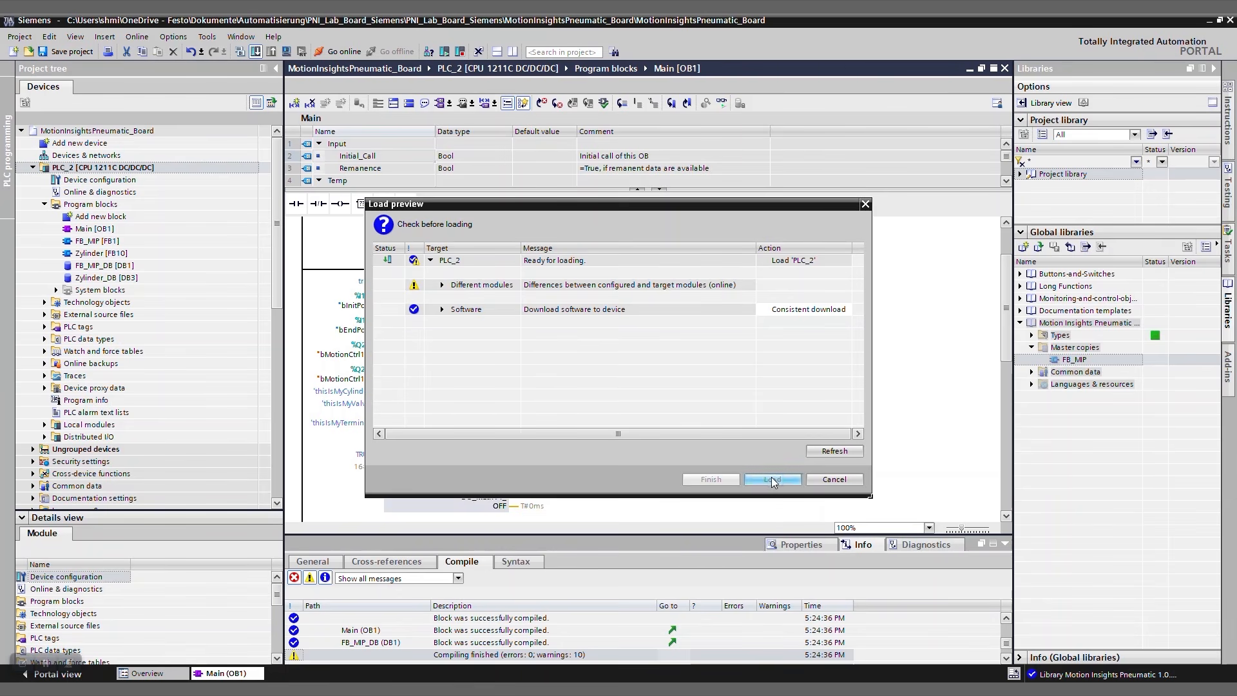
{"action": "left_click", "coordinate": [771, 479]}
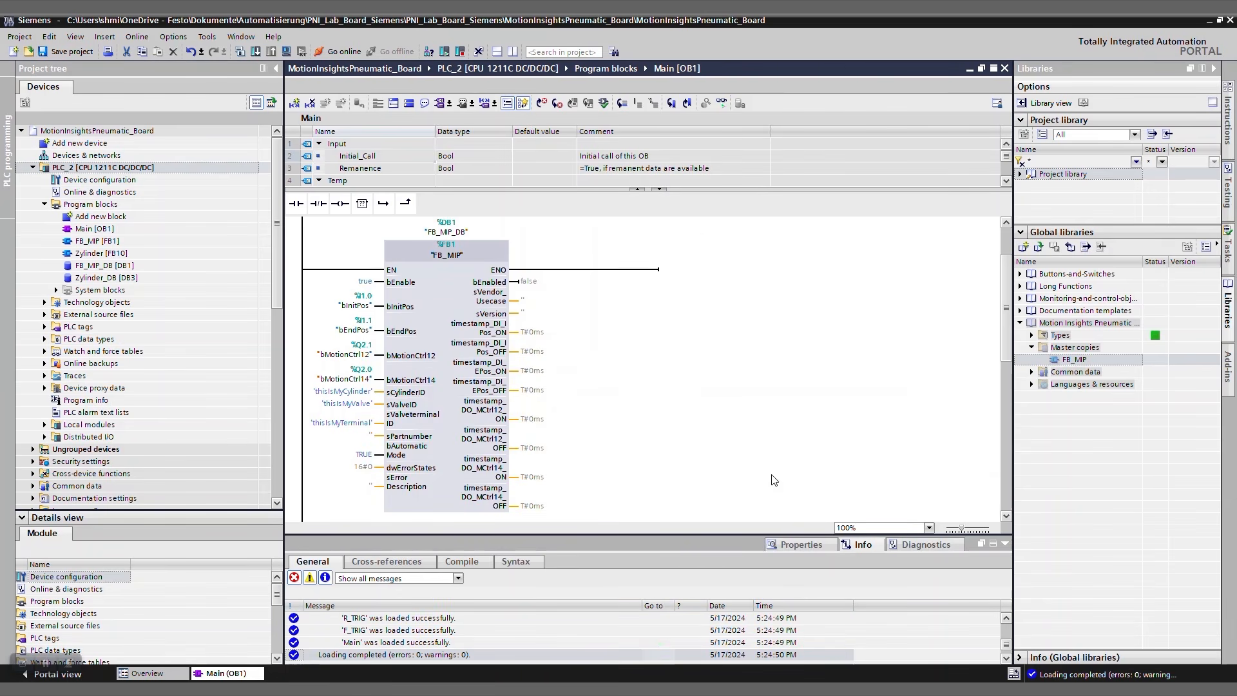
{"action": "left_click", "coordinate": [334, 53]}
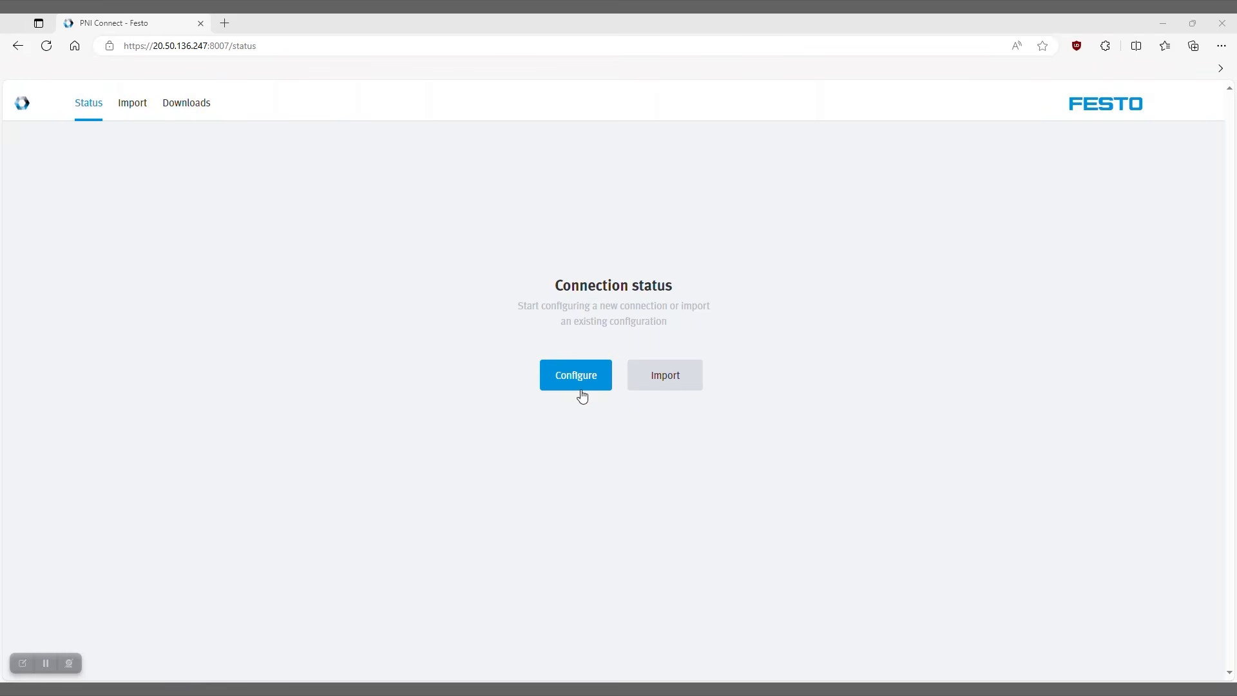
In PNI Connect, configure a new Siemens connection with Id "Siemens PLC1" and host 192.168.0.90, and test the PLC connection.
{"action": "left_click", "coordinate": [578, 379]}
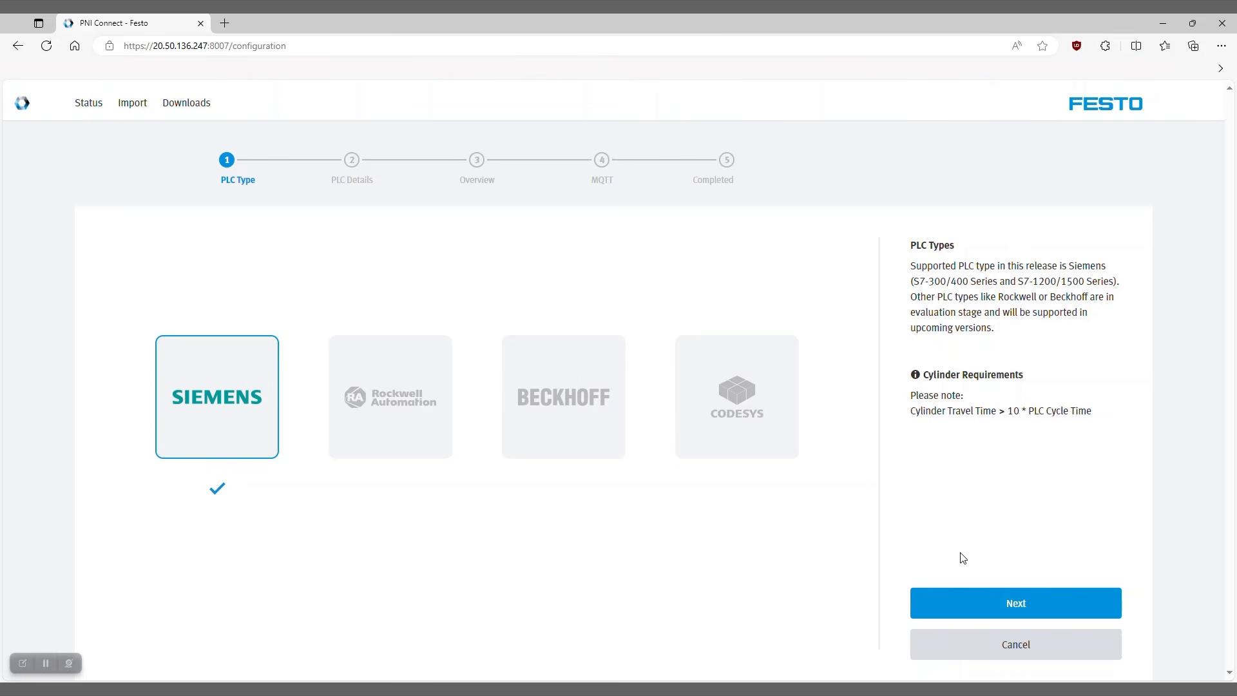
{"action": "left_click", "coordinate": [992, 604]}
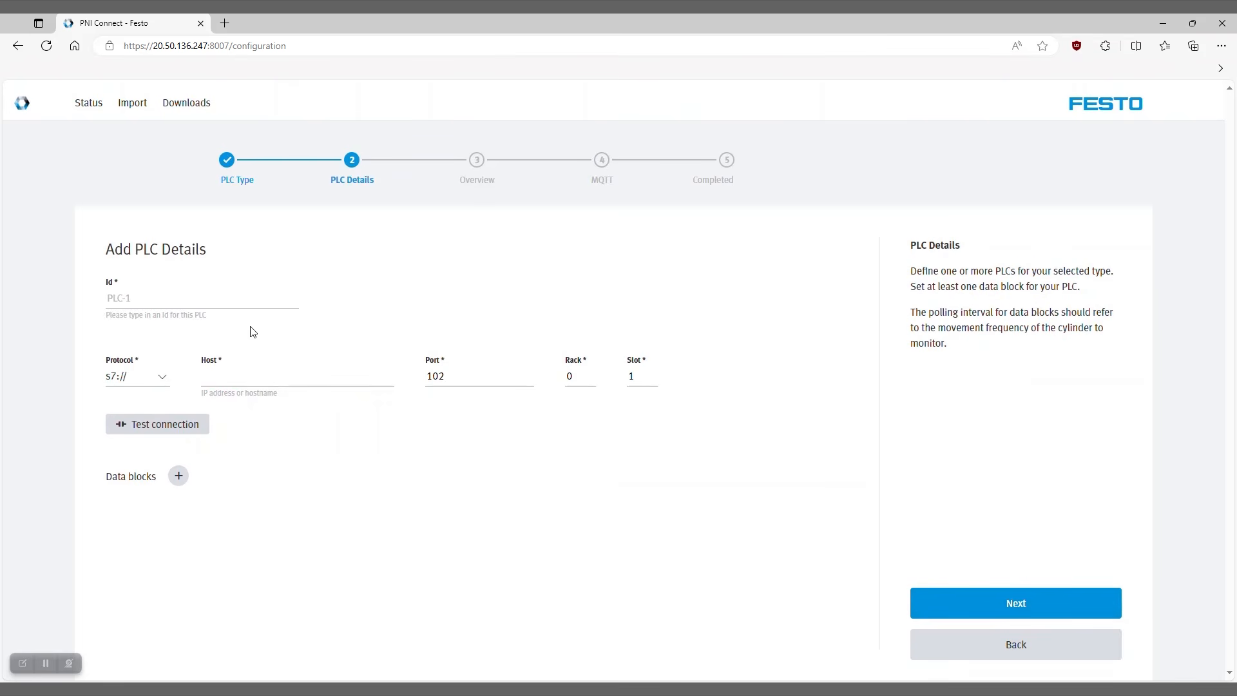
{"action": "type", "text": "Siemens PLC1"}
{"action": "left_click", "coordinate": [246, 377]}
{"action": "type", "text": "192.168.0.90"}
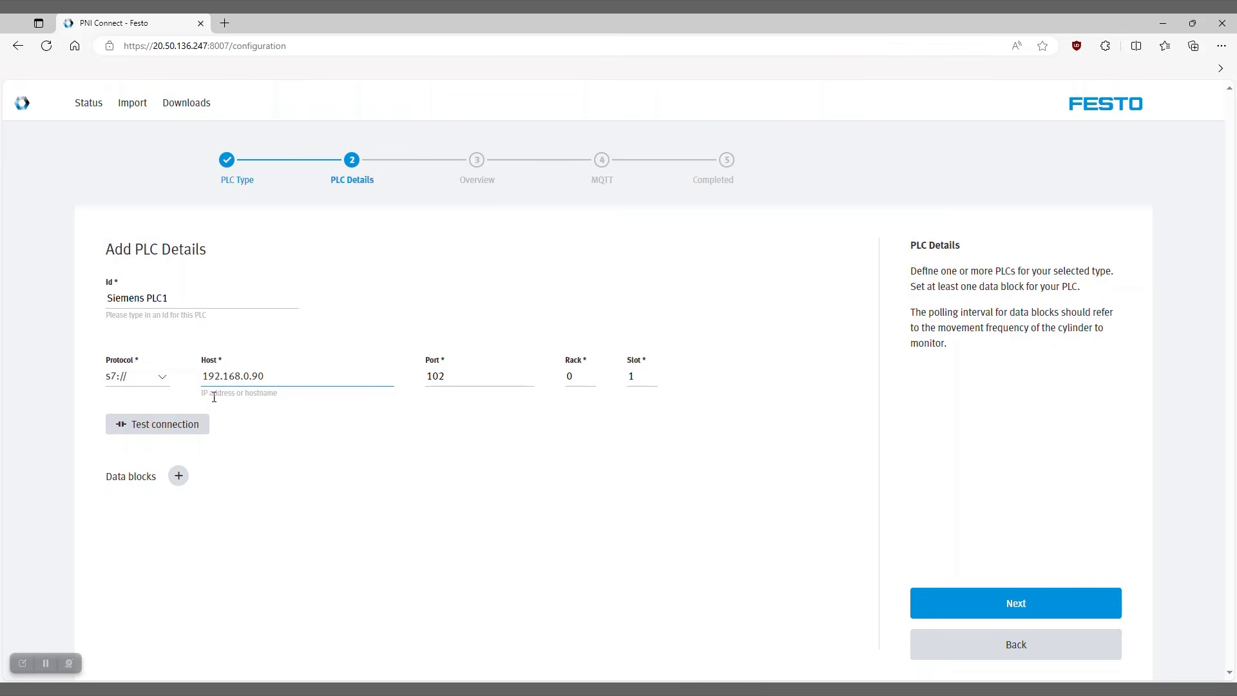
{"action": "left_click", "coordinate": [187, 426]}
Add data block 1 with a polling interval of 300 ms to the Siemens PLC1 connection and accept the PLC details.
{"action": "left_click", "coordinate": [178, 477]}
{"action": "left_click", "coordinate": [176, 530]}
{"action": "left_click", "coordinate": [340, 554]}
{"action": "type", "text": "300"}
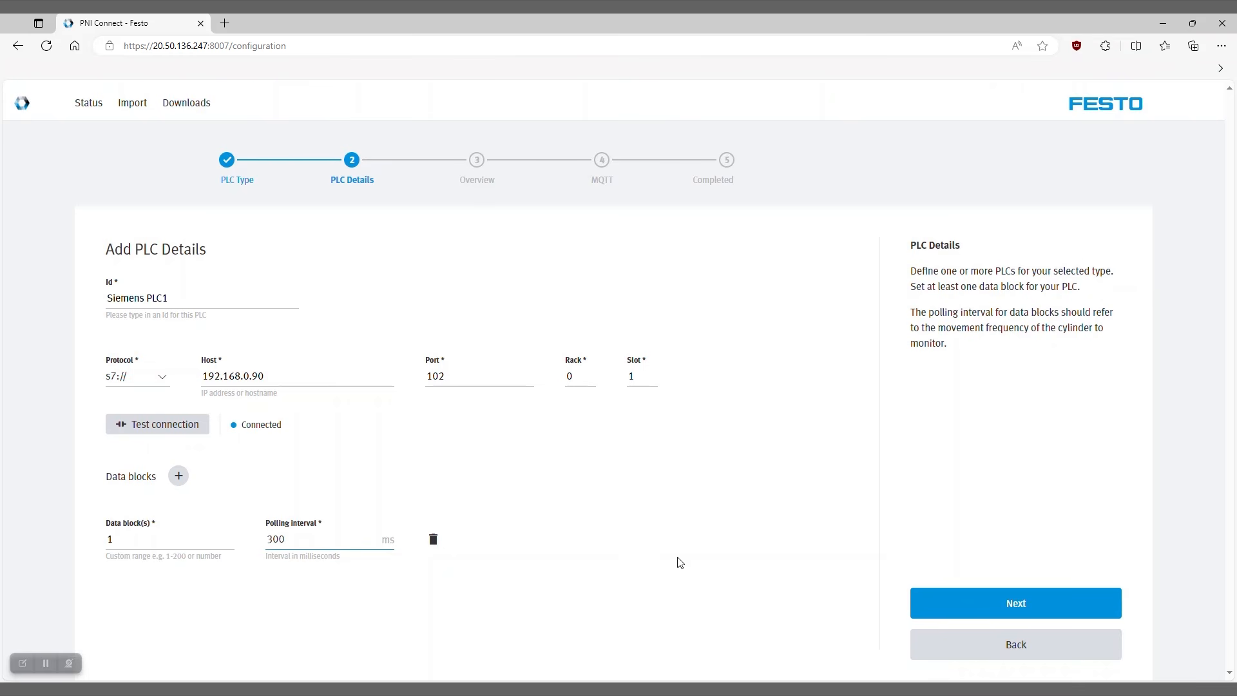
{"action": "left_click", "coordinate": [959, 603]}
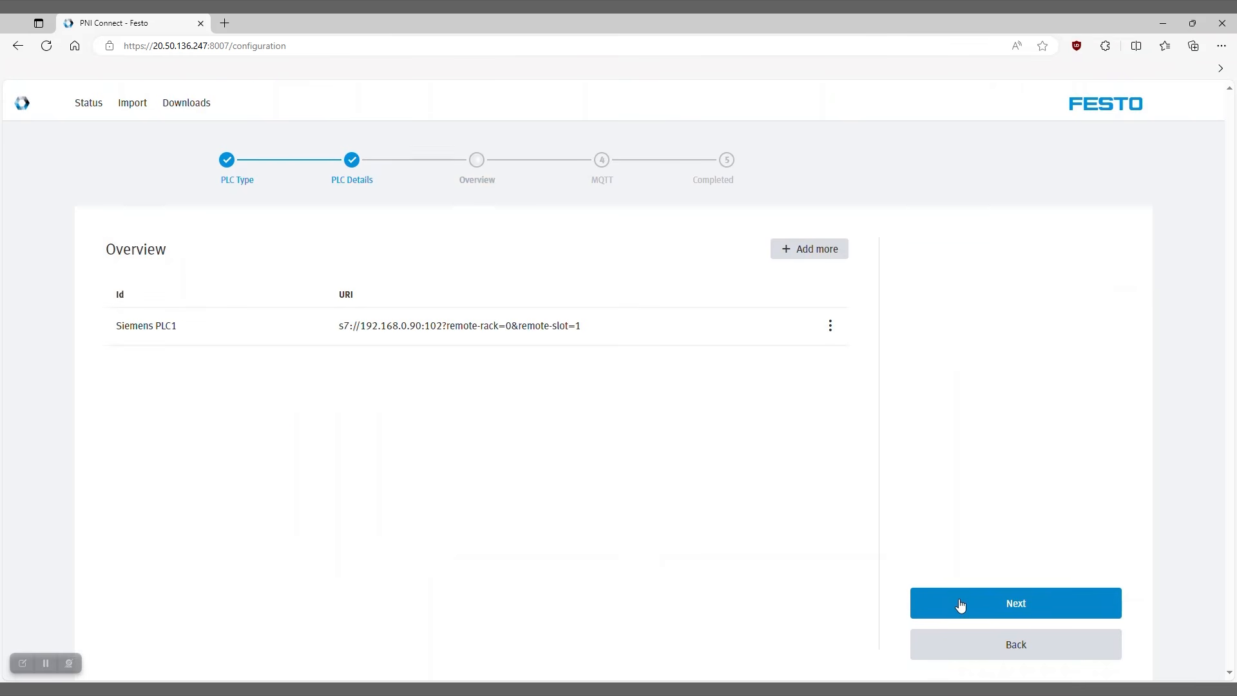
Set the MQTT connection's host to mosquitto, port to 1883 and client Id to "MIP Connector".
{"action": "left_click", "coordinate": [959, 604]}
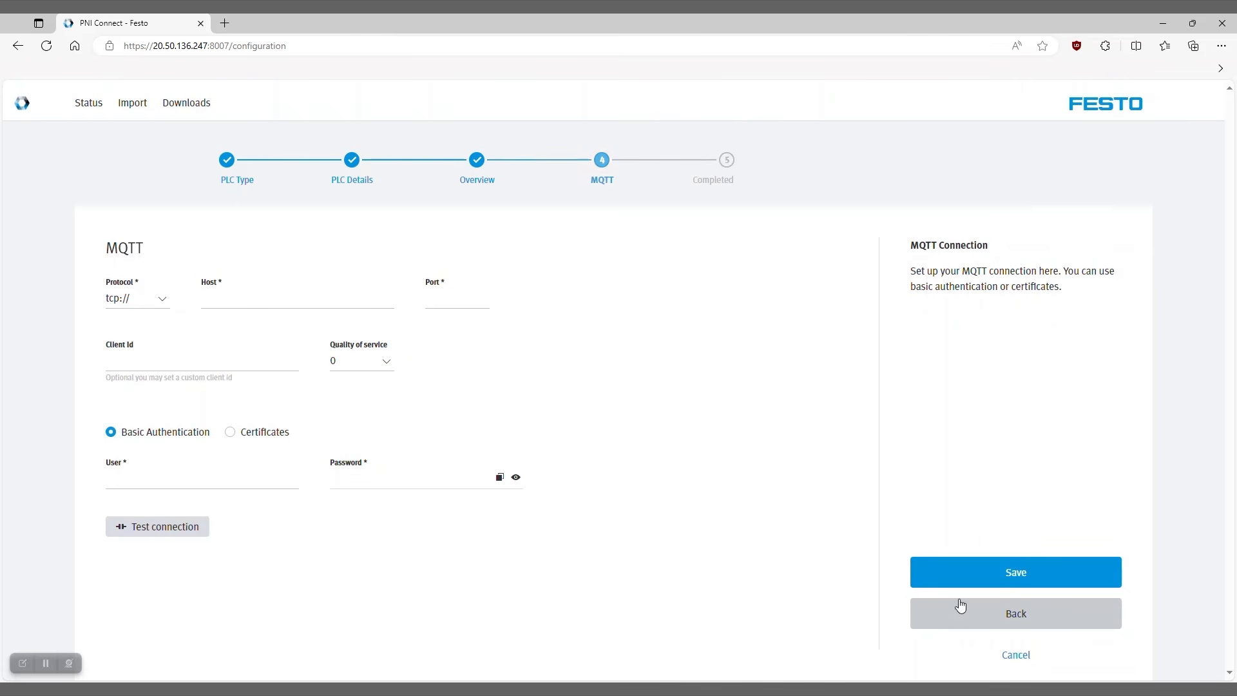
{"action": "left_click", "coordinate": [346, 312]}
{"action": "type", "text": "mosquitto"}
{"action": "key", "text": "Tab"}
{"action": "type", "text": "1883"}
{"action": "key", "text": "Tab"}
{"action": "type", "text": "MIP Connector"}
{"action": "key", "text": "Tab"}
{"action": "key", "text": "Tab"}
{"action": "key", "text": "Tab"}
Enter the MQTT user scraitec and the account password for basic authentication, and test the connection.
{"action": "type", "text": "scraitec"}
{"action": "key", "text": "Tab"}
{"action": "key", "text": "ctrl+v"}
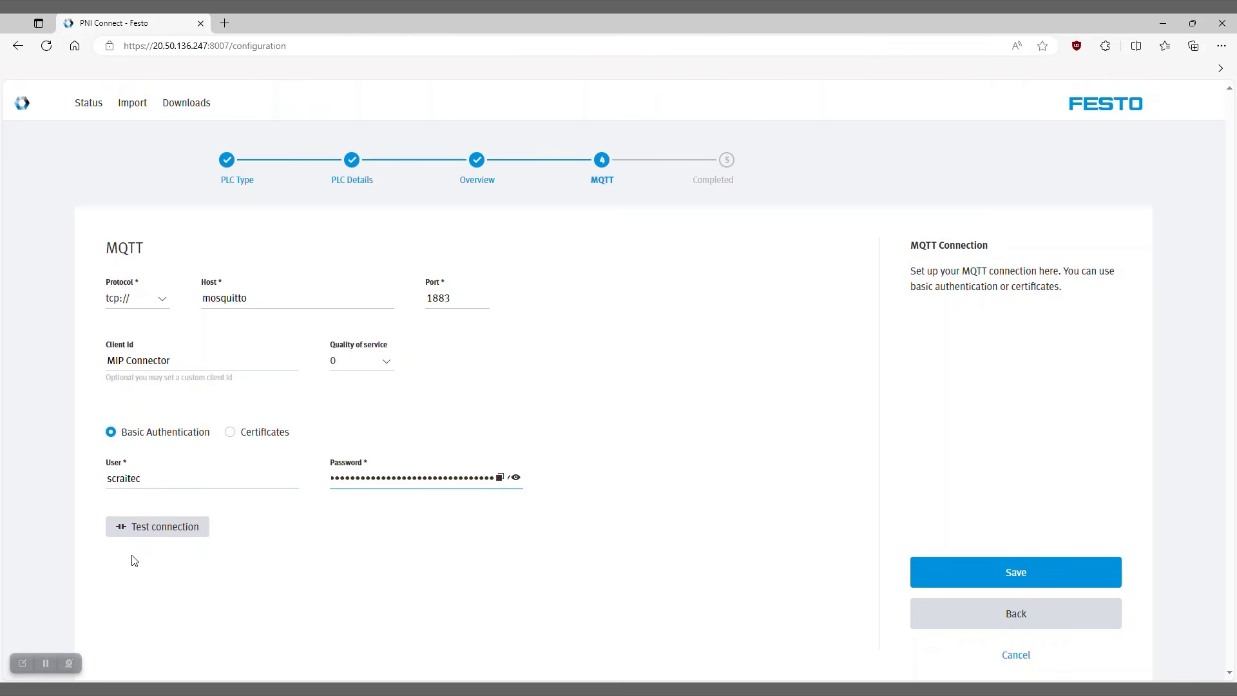
{"action": "left_click", "coordinate": [165, 532]}
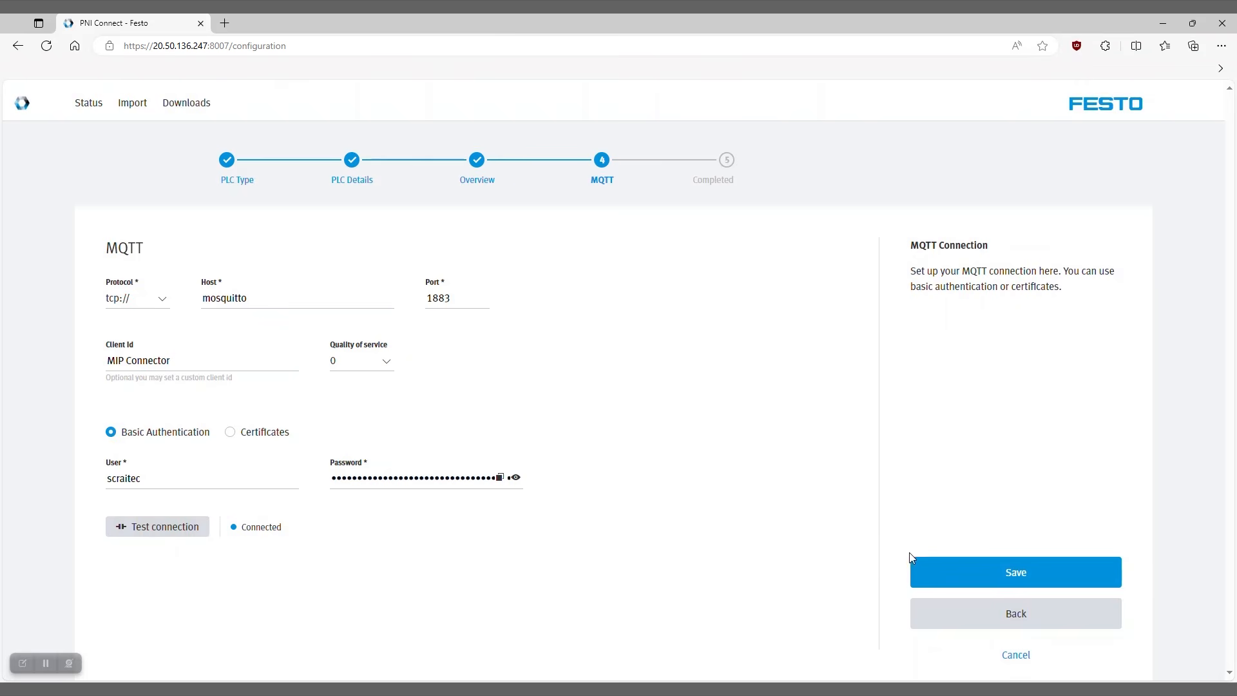
Save the connector configuration and show the data block details of Siemens PLC1 on the connector status page.
{"action": "left_click", "coordinate": [938, 580]}
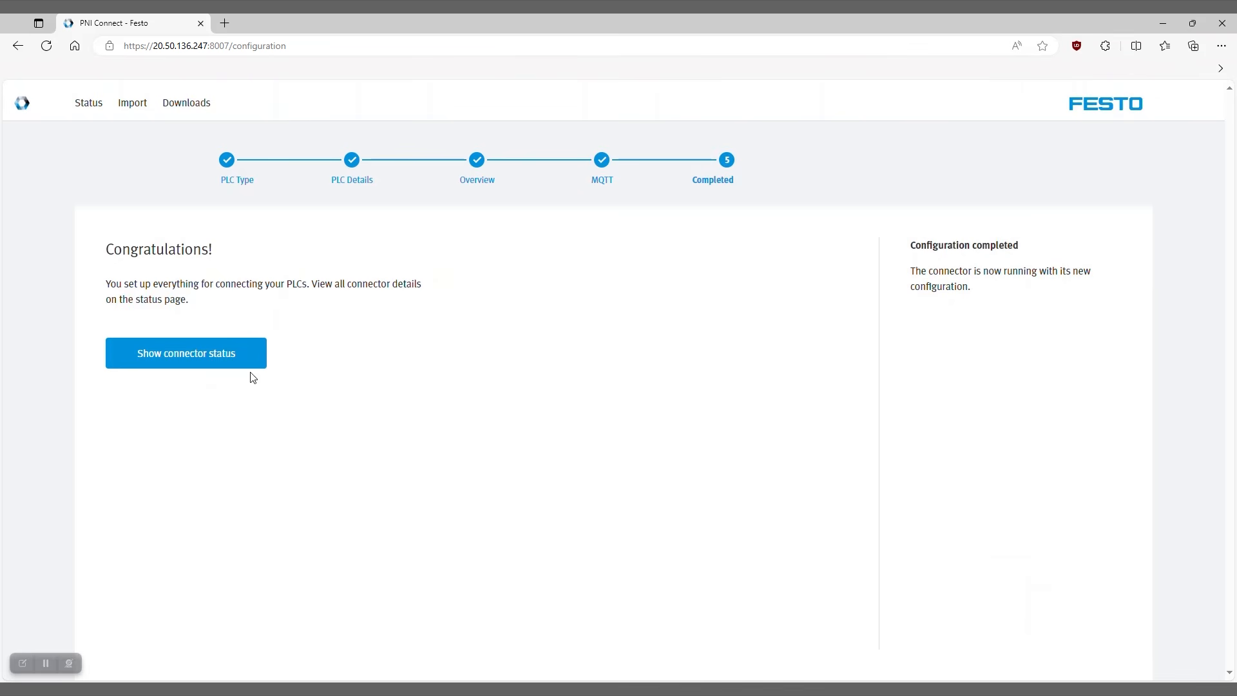
{"action": "left_click", "coordinate": [233, 358]}
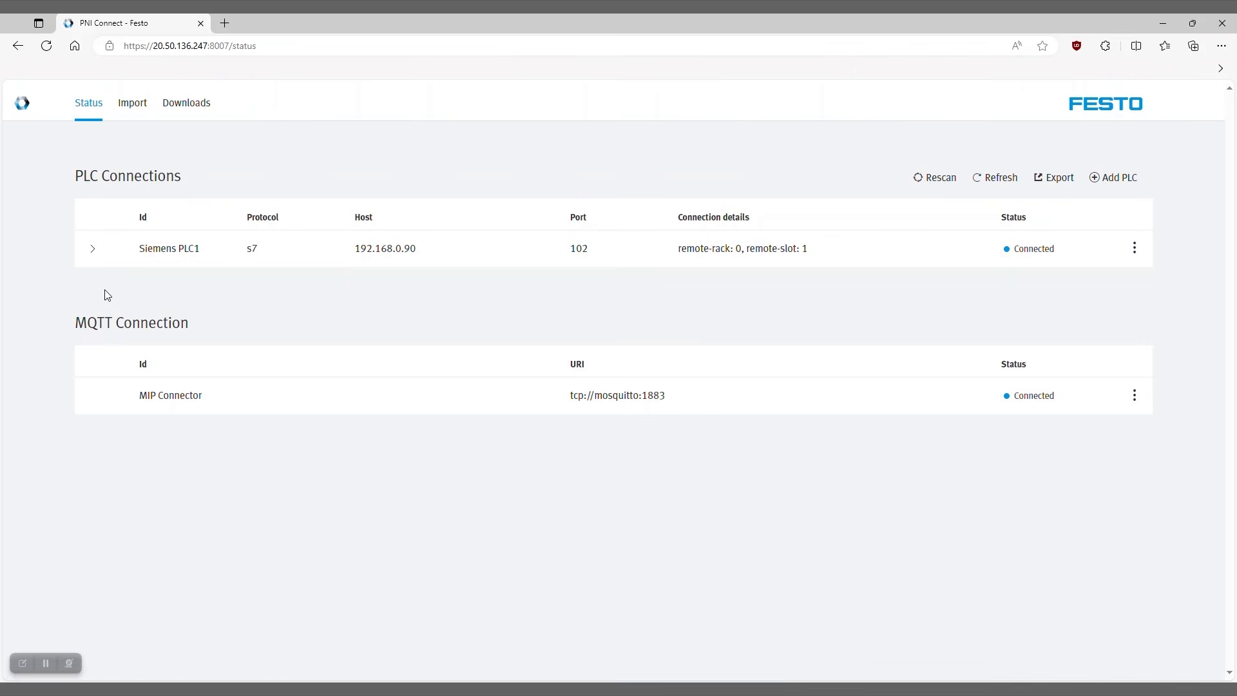
{"action": "left_click", "coordinate": [93, 252]}
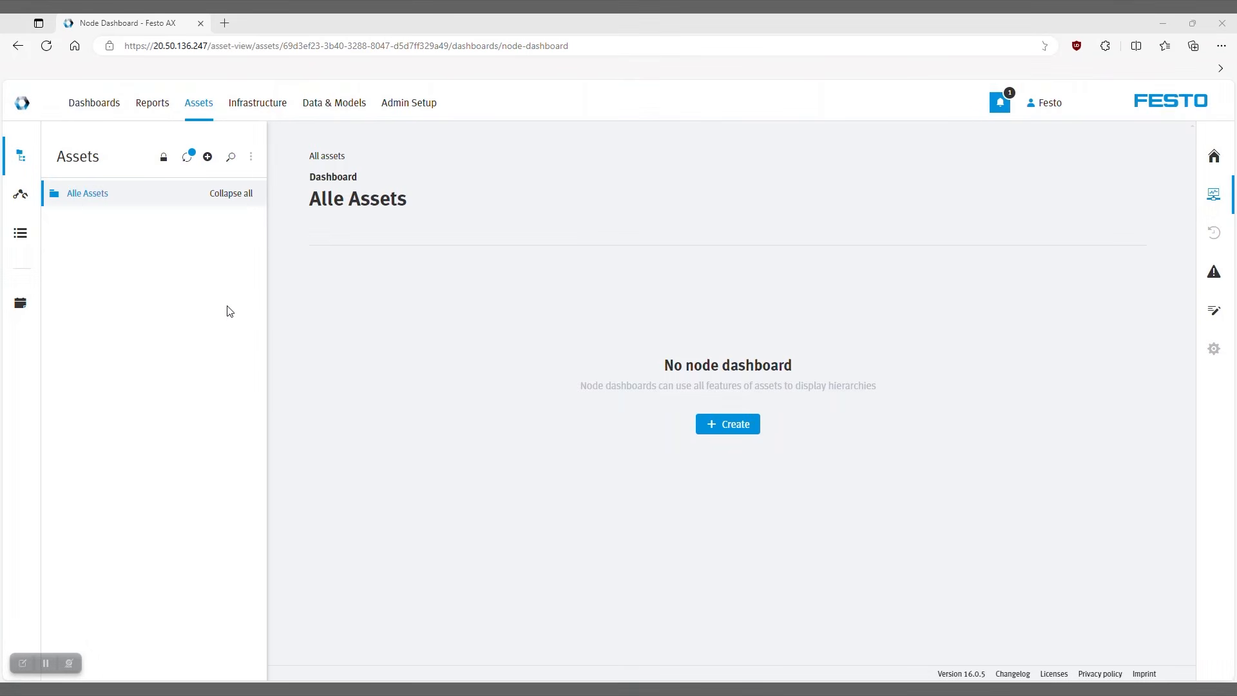
In Festo AX, refresh the asset tree and open the dashboard of thisIsMyCylinder under MIP, Siemens PLC1, thisIsMyTerminal and thisIsMyValve.
{"action": "left_click", "coordinate": [188, 159]}
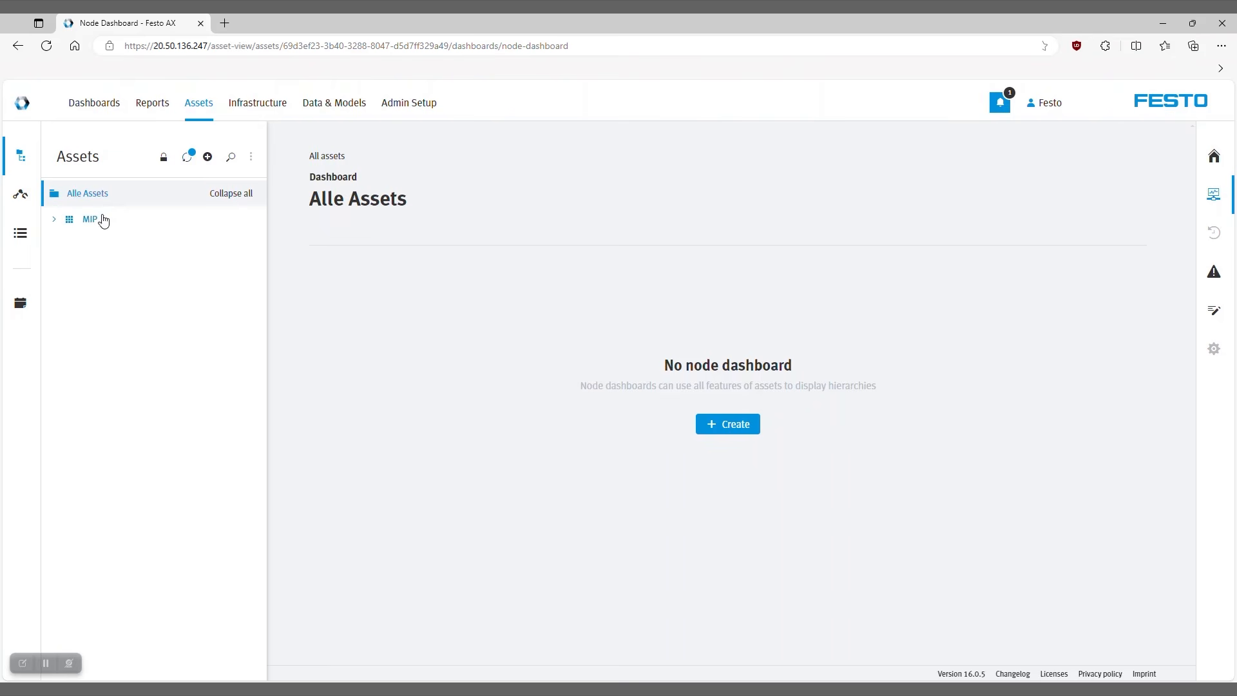
{"action": "left_click", "coordinate": [55, 221]}
{"action": "left_click", "coordinate": [63, 247]}
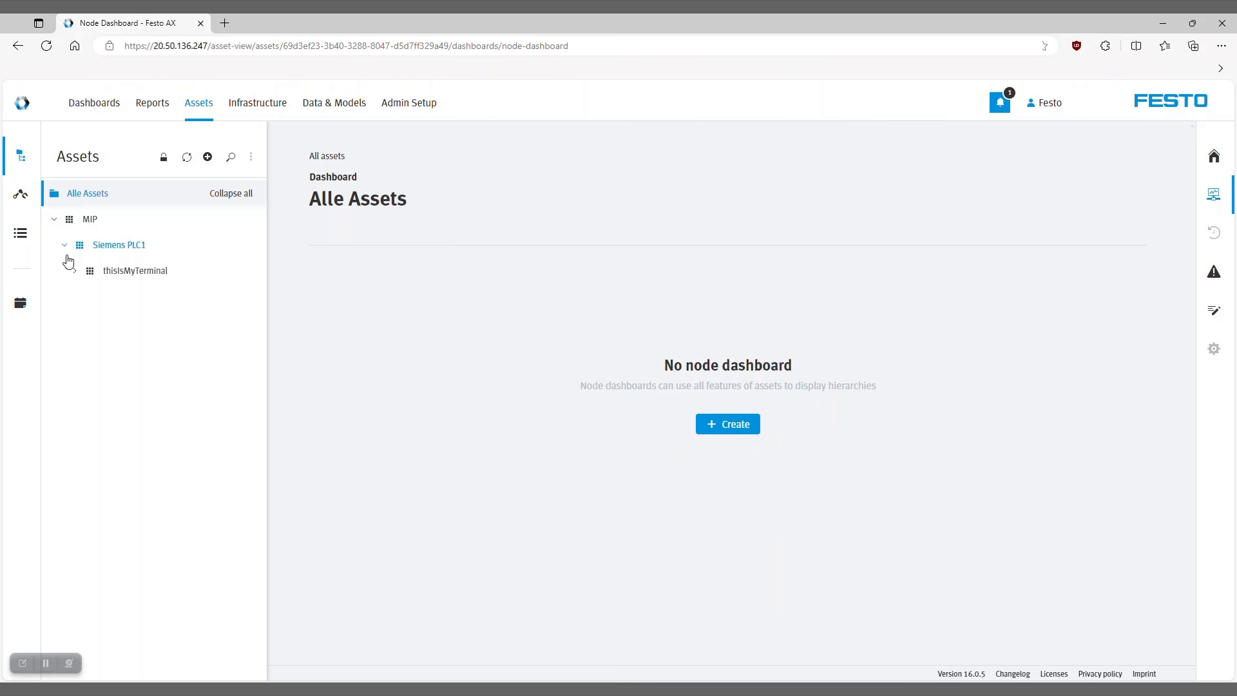
{"action": "left_click", "coordinate": [75, 271]}
{"action": "left_click", "coordinate": [87, 298]}
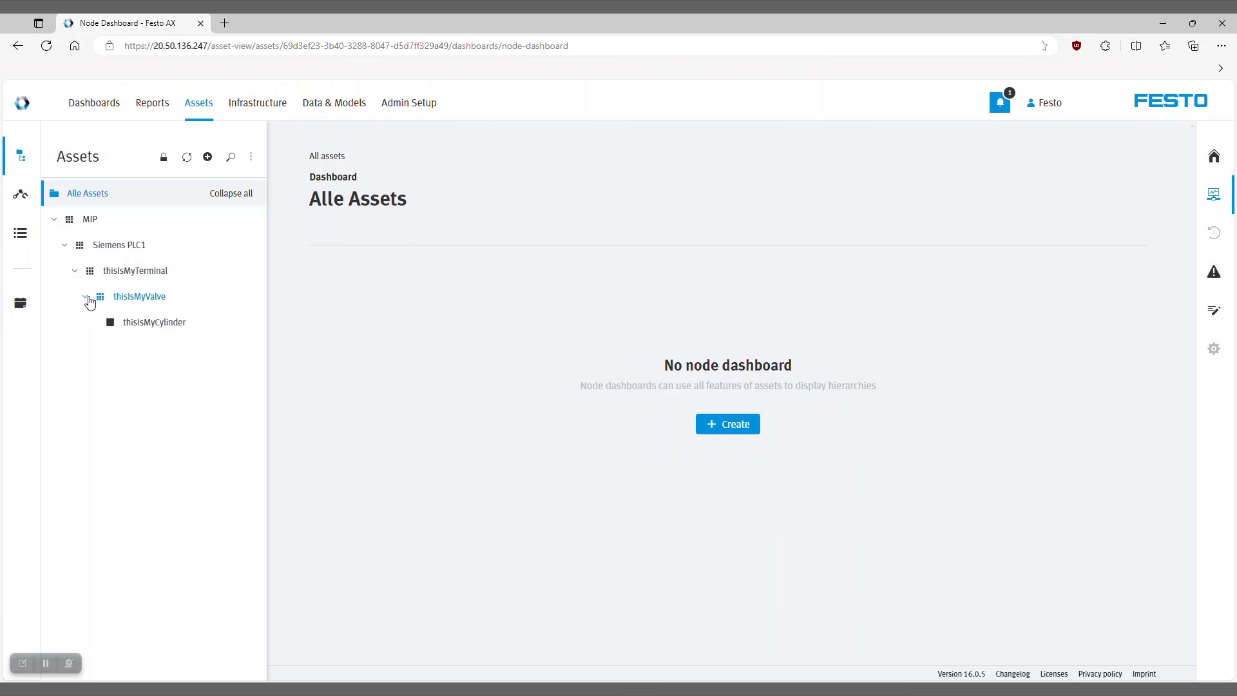
{"action": "left_click", "coordinate": [145, 328]}
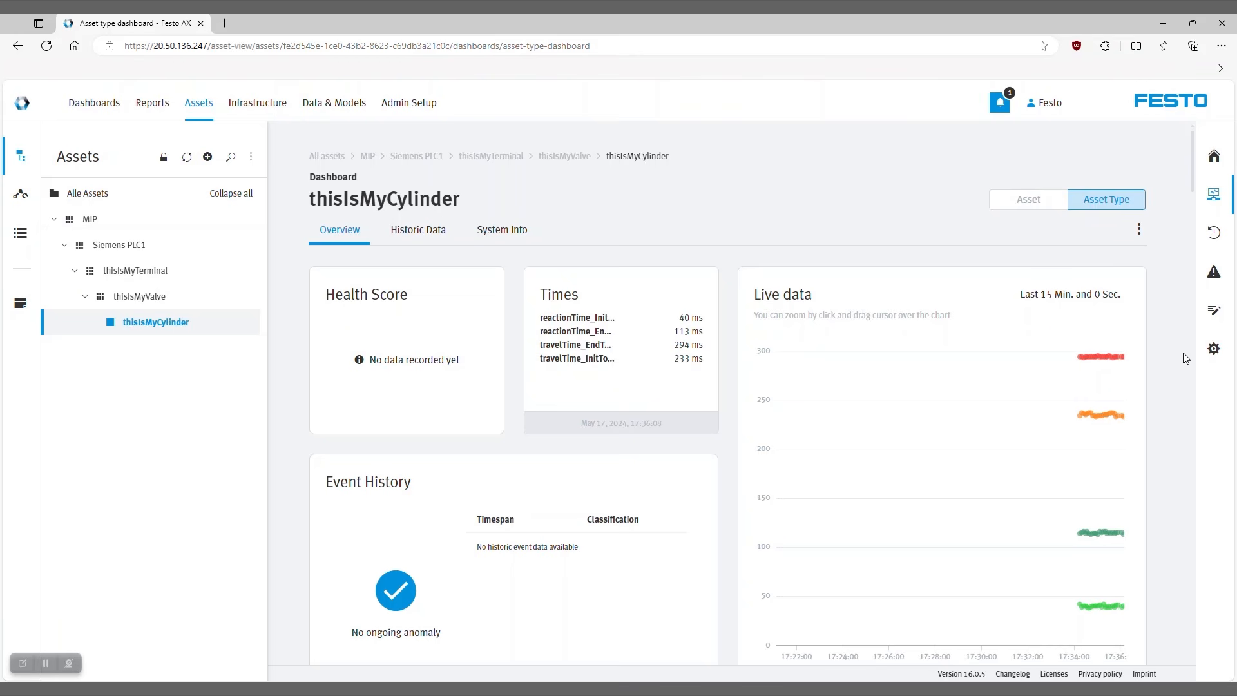
Check the scheduled training of the thisIsMyCylinder-MIP model in the cylinder's asset configuration.
{"action": "left_click", "coordinate": [1218, 351]}
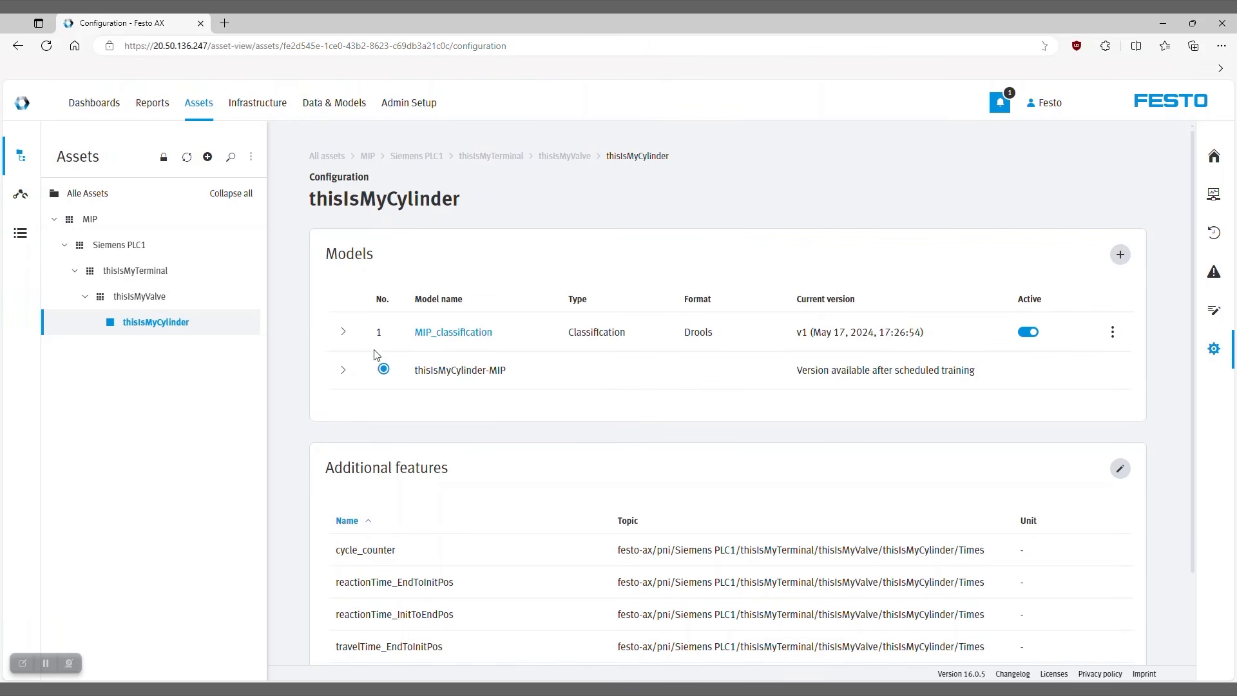
{"action": "left_click", "coordinate": [344, 373]}
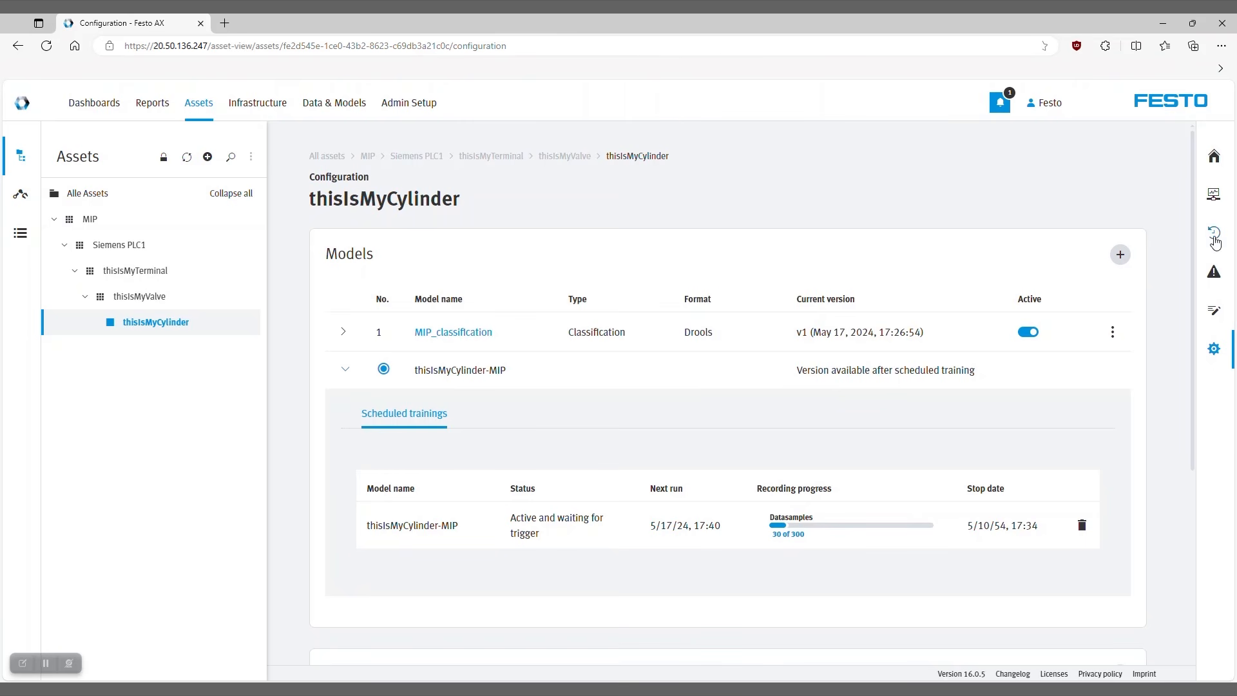
Review the Historic Data and System Info views of thisIsMyCylinder's asset type dashboard.
{"action": "left_click", "coordinate": [1214, 196]}
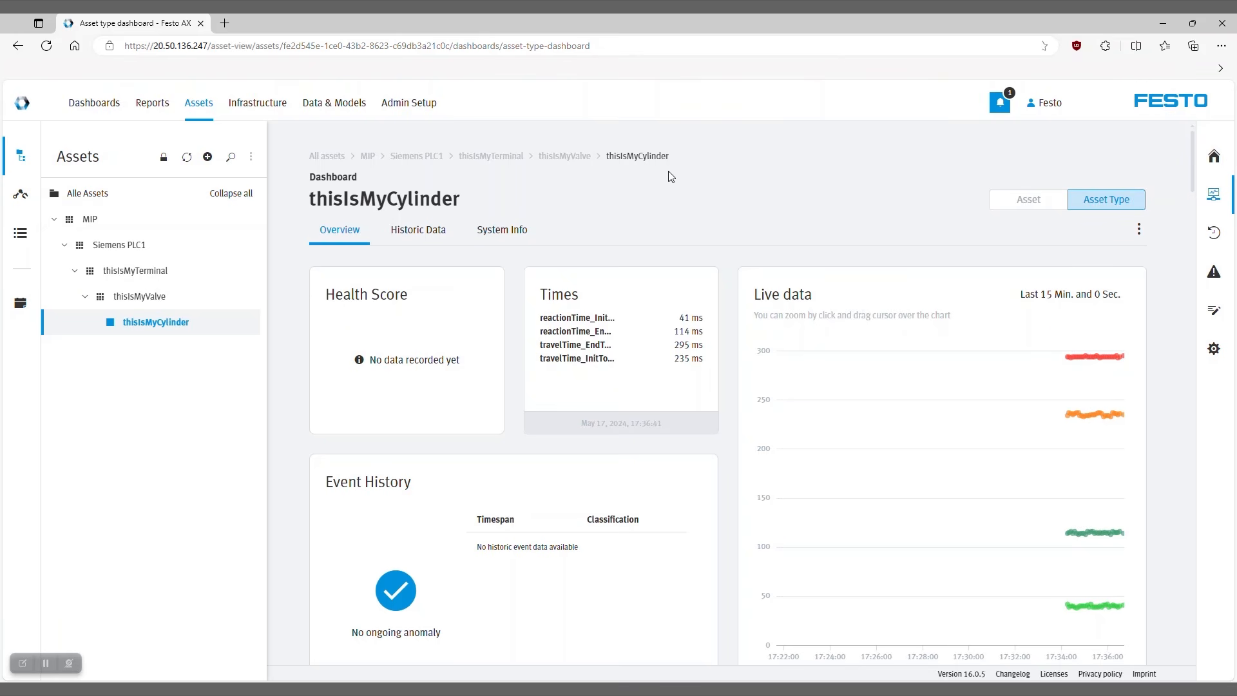
{"action": "left_click", "coordinate": [407, 233]}
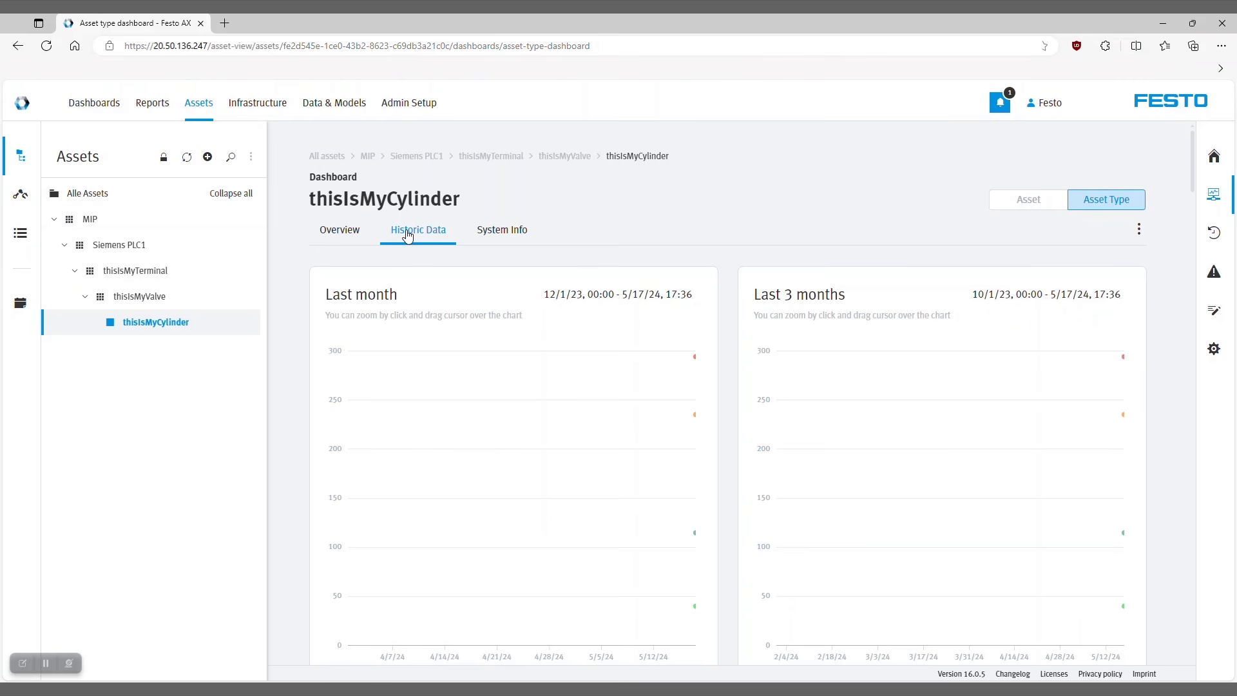
{"action": "left_click", "coordinate": [498, 236]}
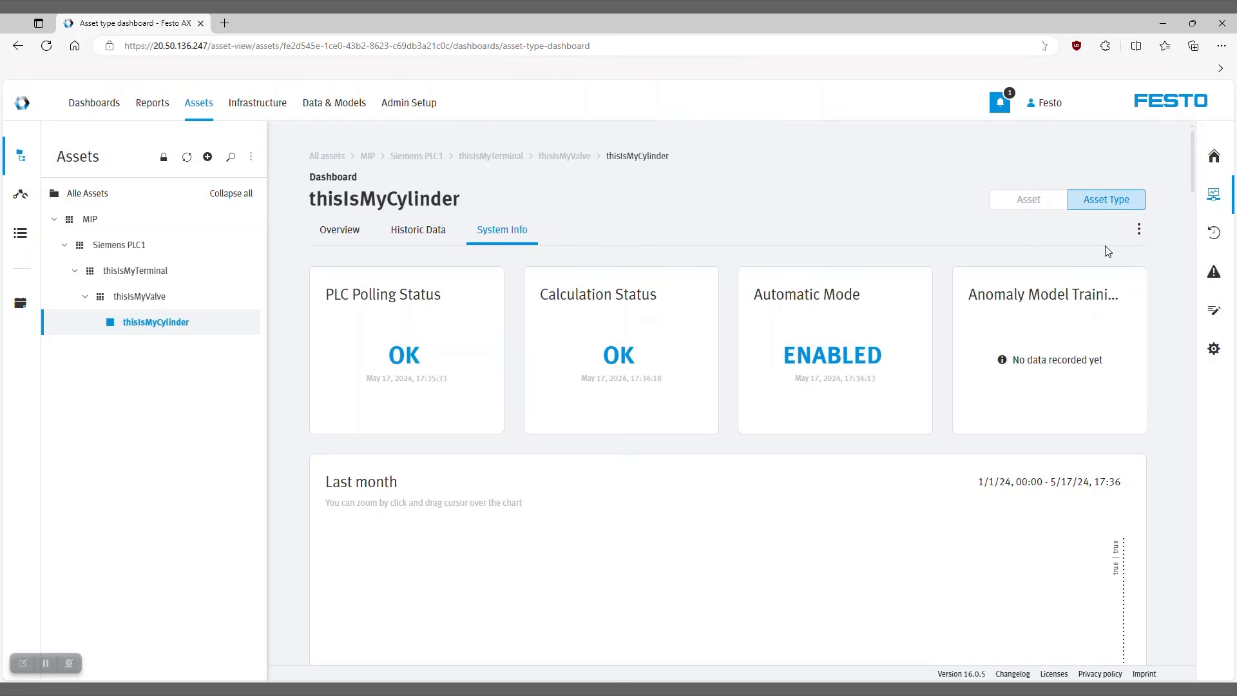